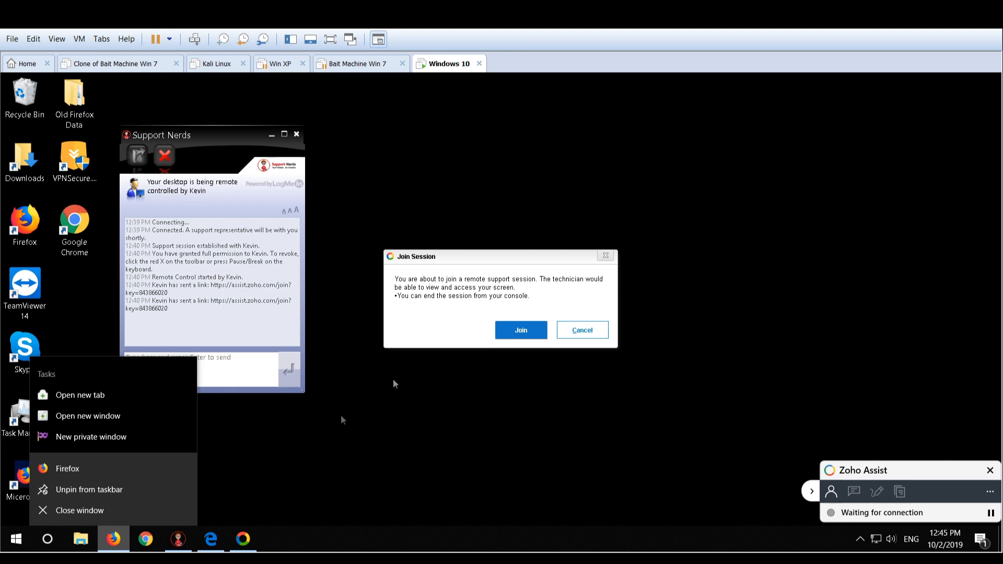
Join the Zoho Assist remote support session, check the open browser windows, and minimize the Firefox window showing the blocked-computer page
{"action": "left_click", "coordinate": [518, 329]}
{"action": "left_click", "coordinate": [115, 537]}
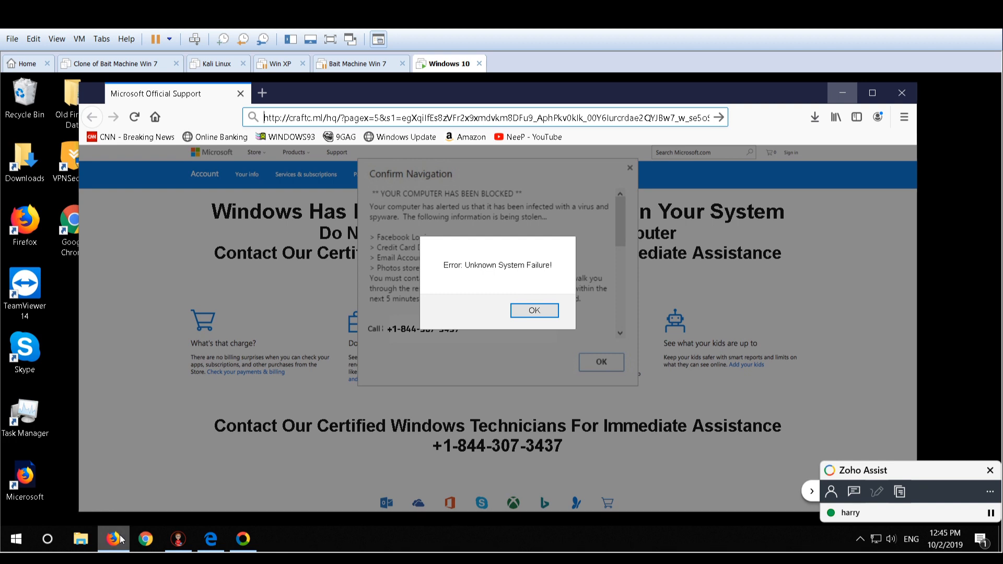
{"action": "left_click", "coordinate": [119, 539]}
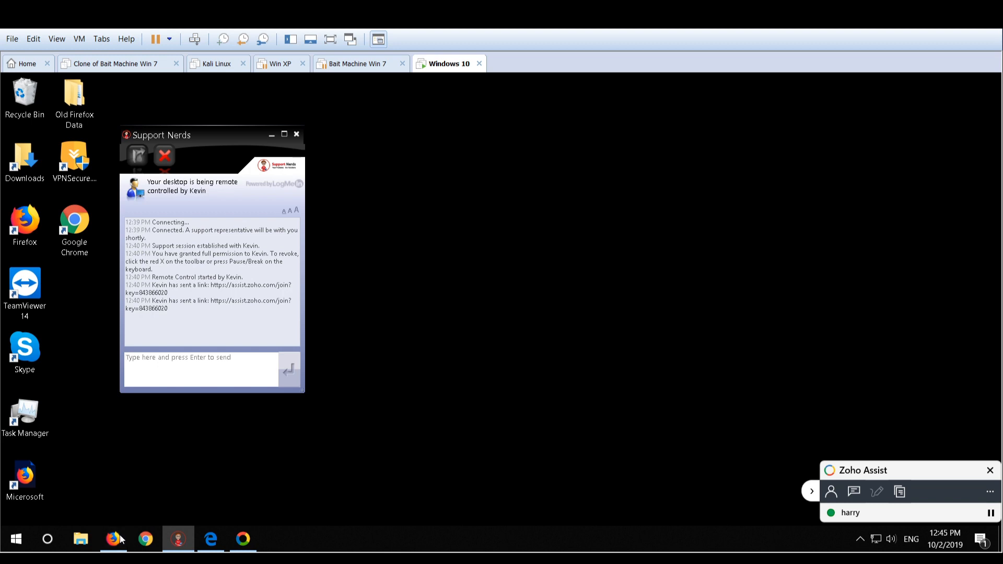
{"action": "left_click", "coordinate": [214, 537]}
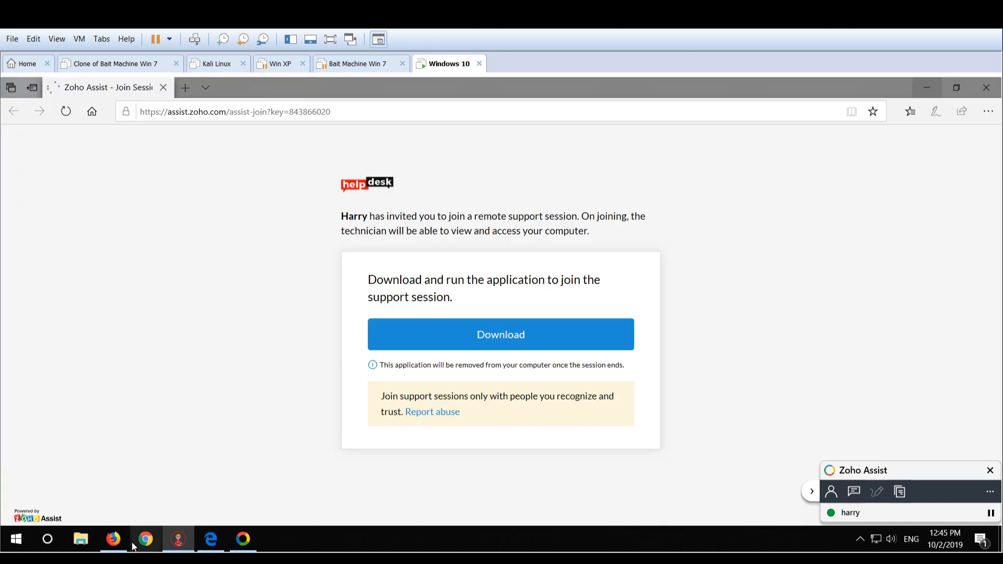
{"action": "left_click", "coordinate": [113, 539]}
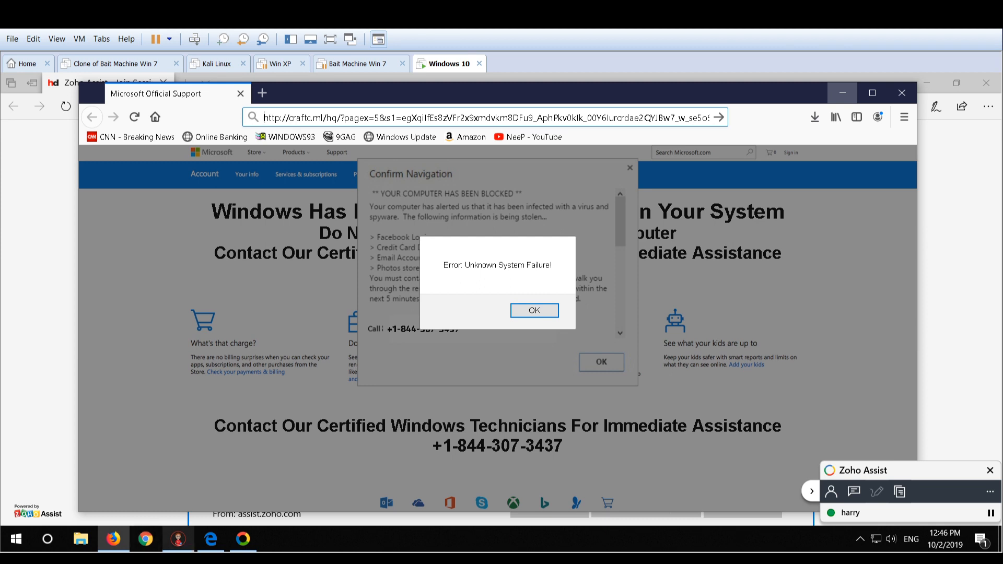
{"action": "mouse_move", "coordinate": [178, 538]}
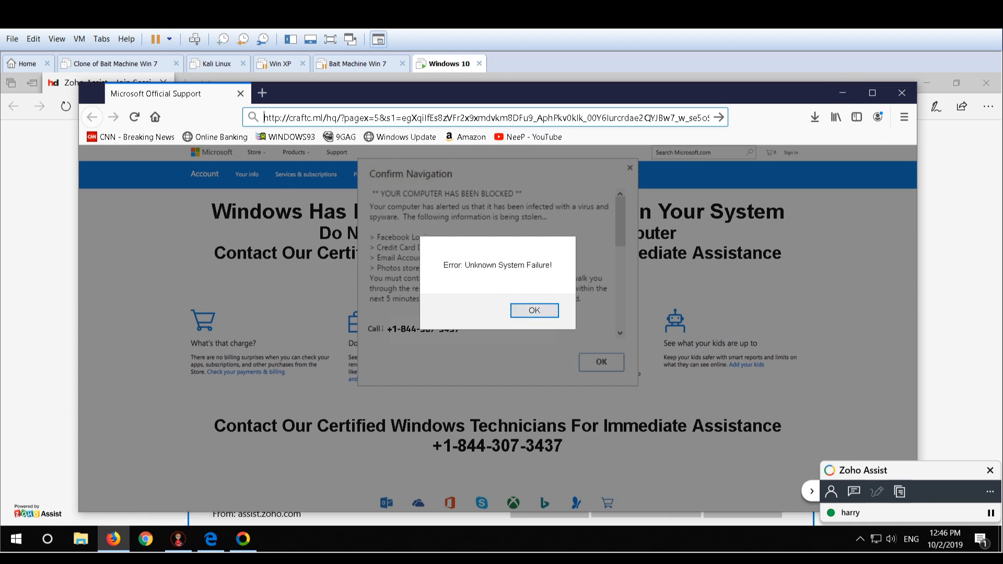
{"action": "left_click", "coordinate": [841, 90]}
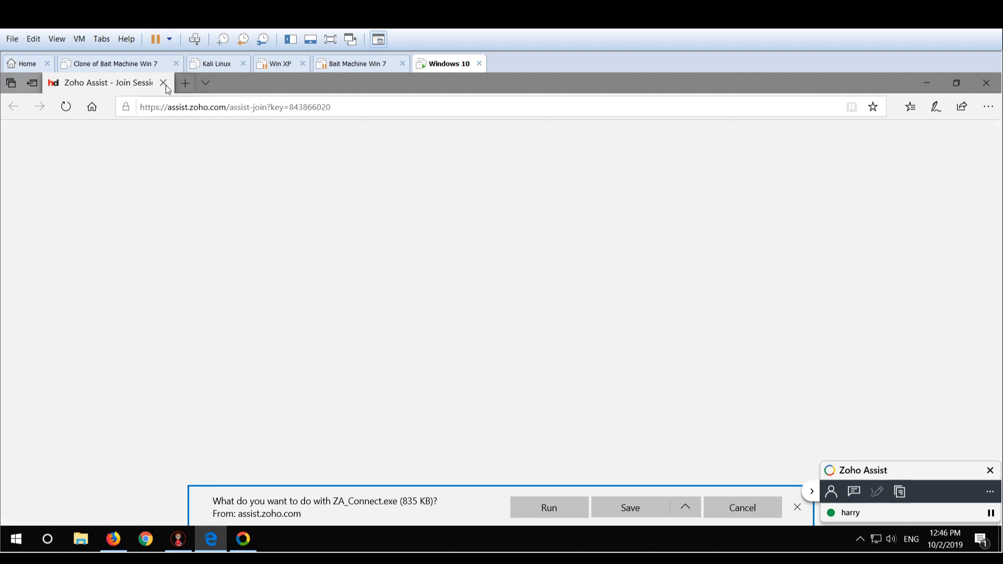
Replace the Zoho Assist tab in Edge with a new tab, and minimize both Edge and the Support Nerds chat
{"action": "left_click", "coordinate": [183, 88]}
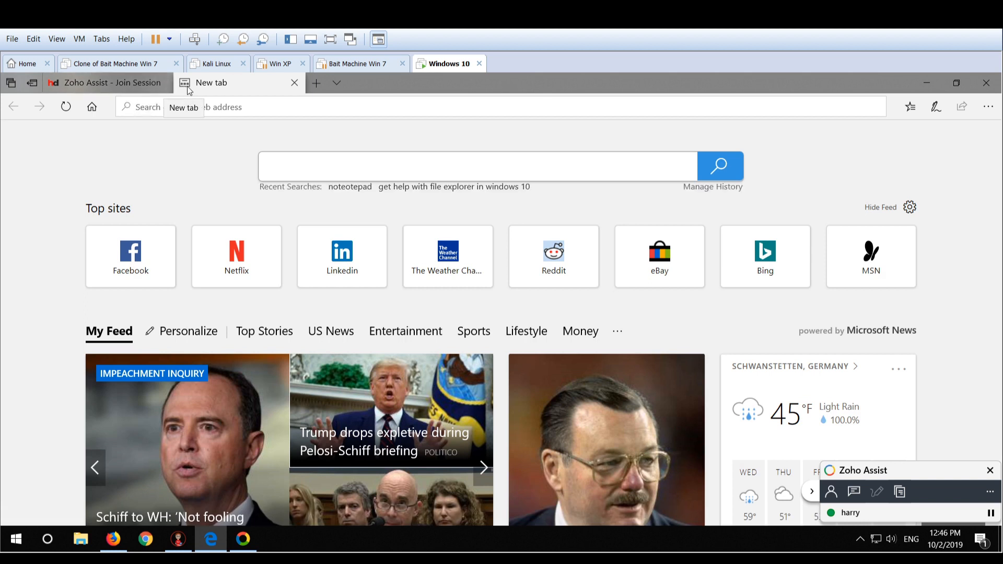
{"action": "left_click", "coordinate": [164, 84]}
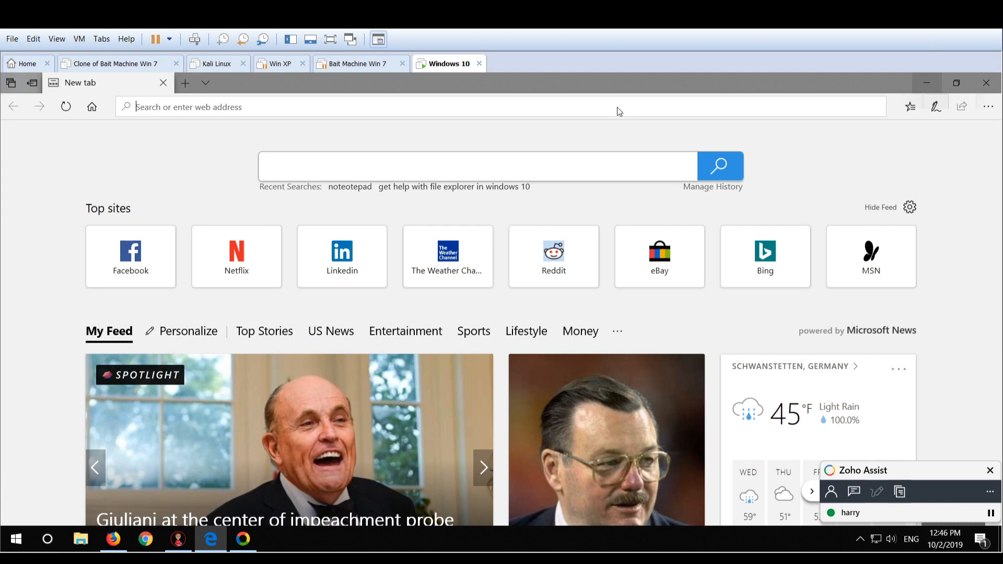
{"action": "left_click", "coordinate": [936, 82]}
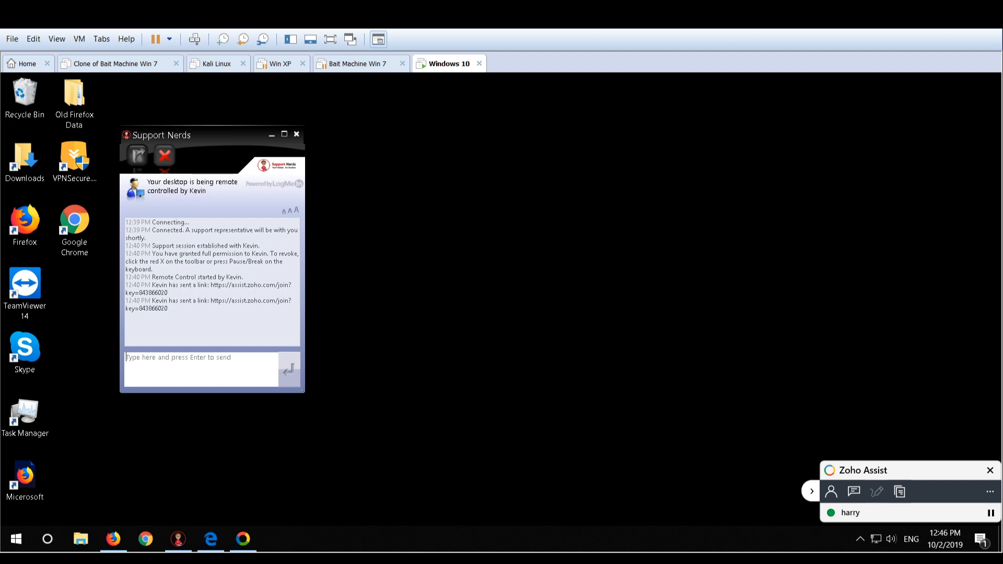
{"action": "left_click", "coordinate": [272, 136]}
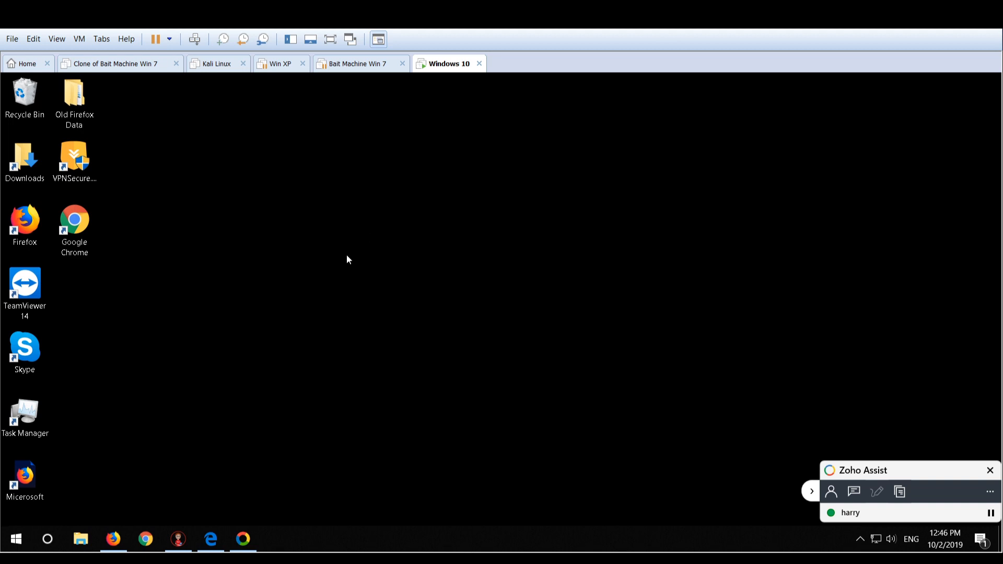
Launch cmd from the Run dialog in the Windows 10 machine and collapse the Zoho Assist panel covering the console
{"action": "key", "text": "super+r"}
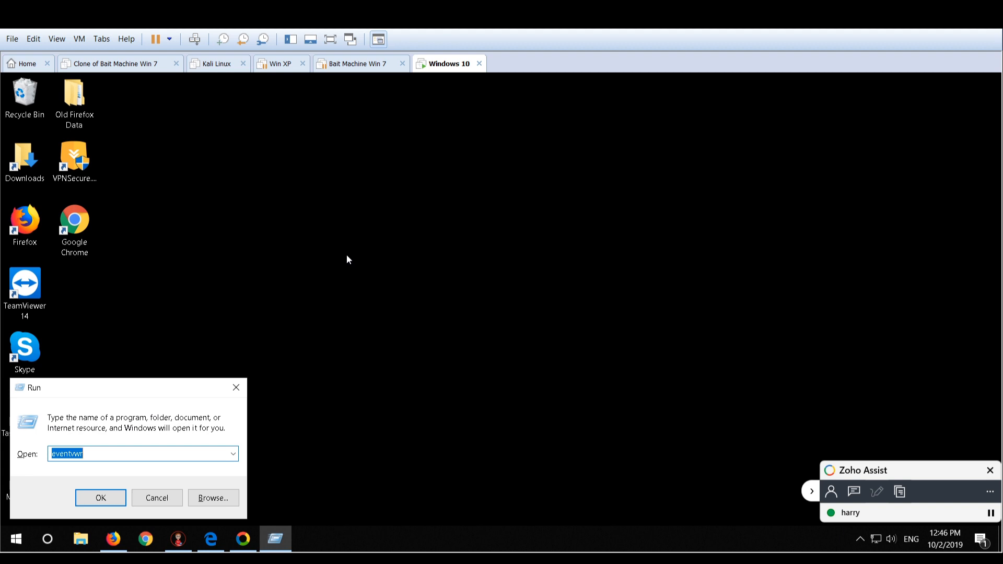
{"action": "key", "text": "BackSpace"}
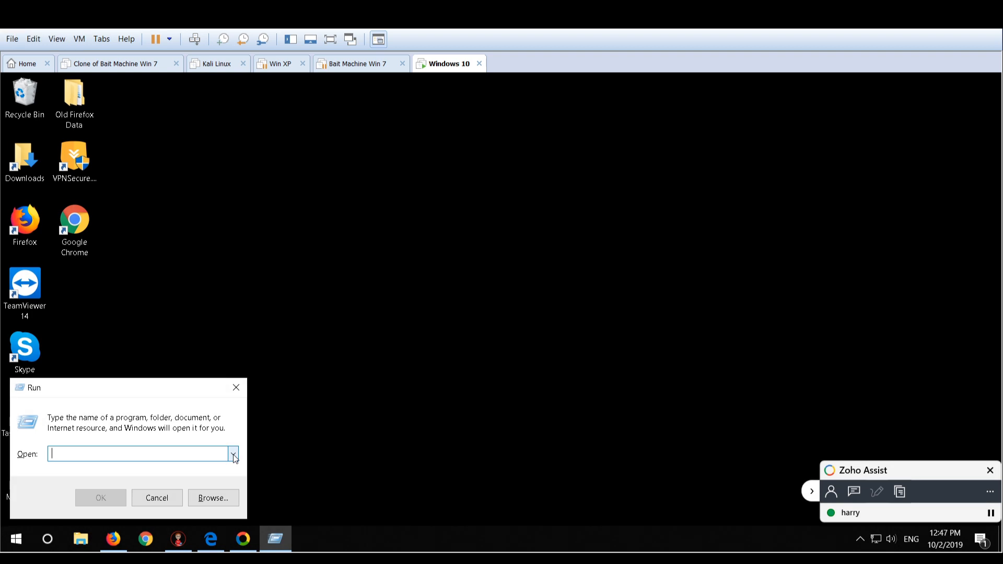
{"action": "type", "text": "perm"}
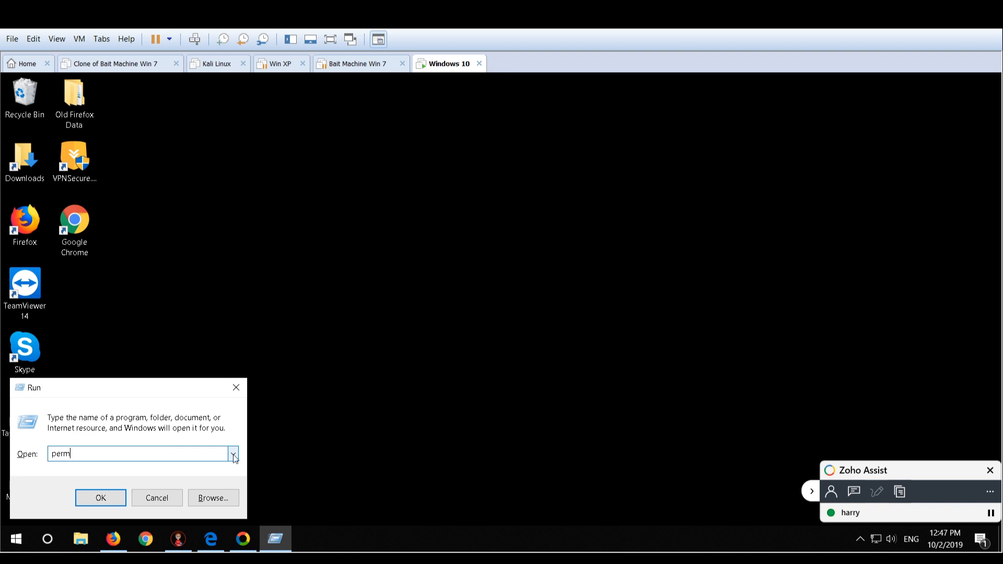
{"action": "key", "text": "BackSpace"}
{"action": "key", "text": "BackSpace"}
{"action": "key", "text": "BackSpace"}
{"action": "key", "text": "BackSpace"}
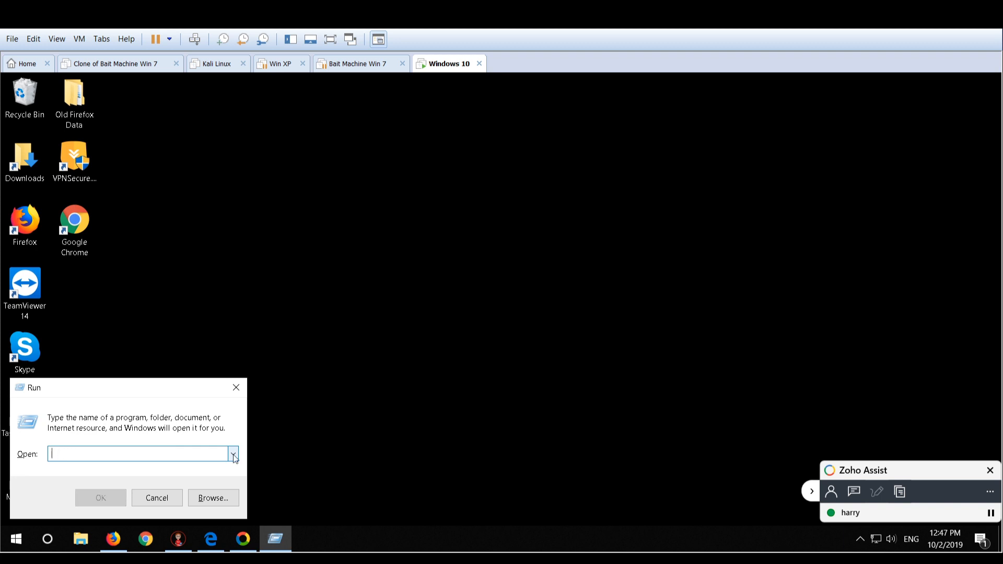
{"action": "type", "text": "cmd"}
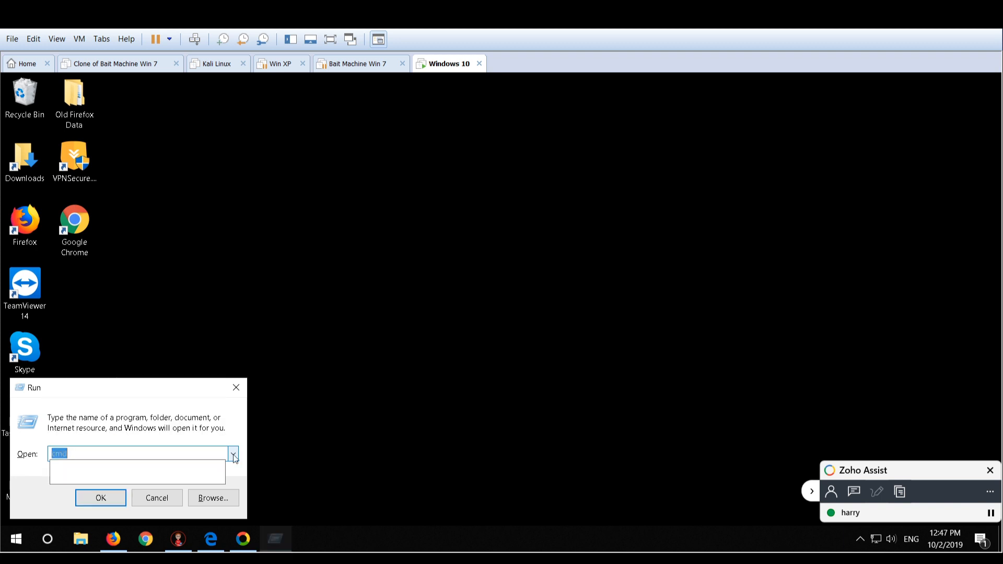
{"action": "key", "text": "Return"}
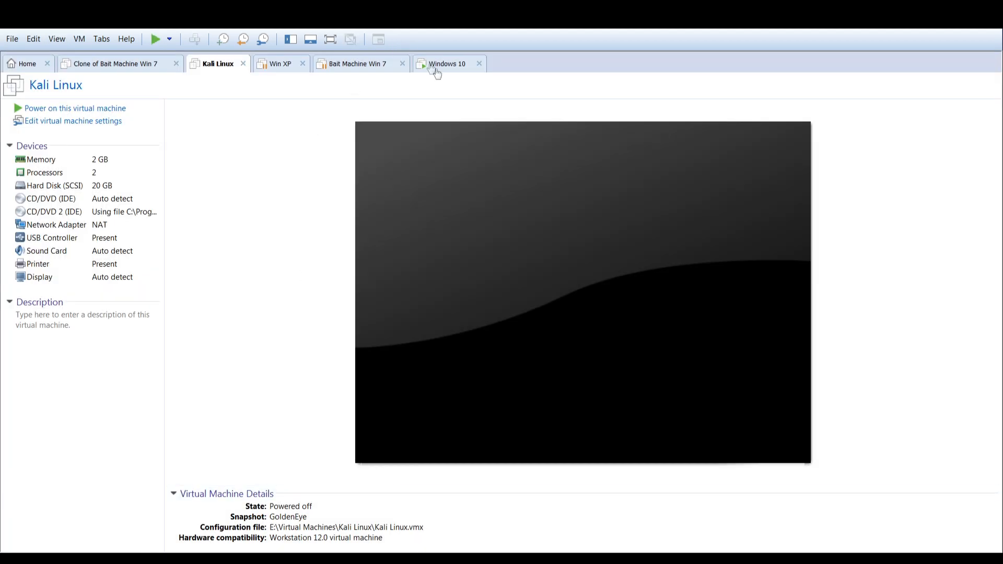
{"action": "left_click", "coordinate": [437, 65]}
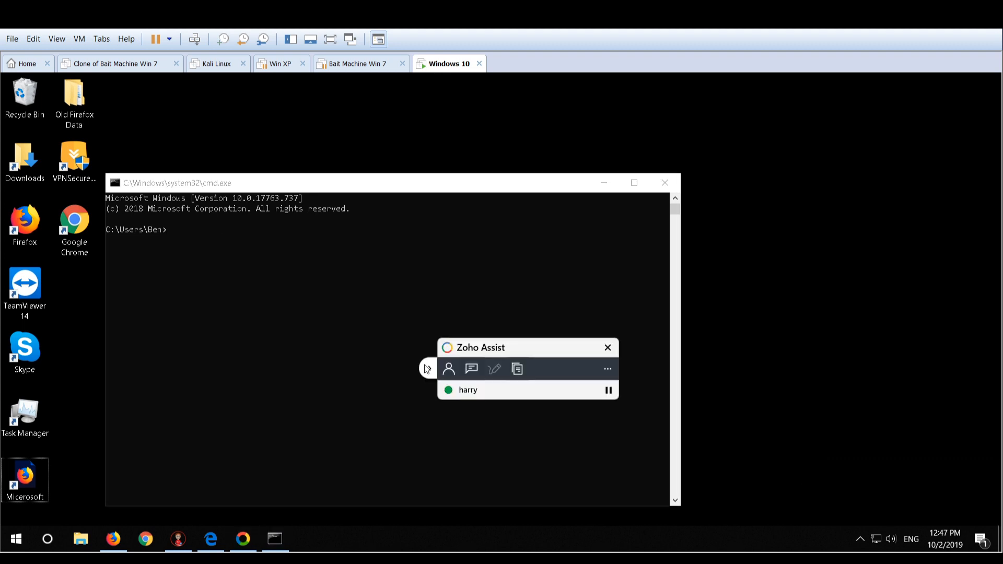
{"action": "left_click", "coordinate": [219, 235]}
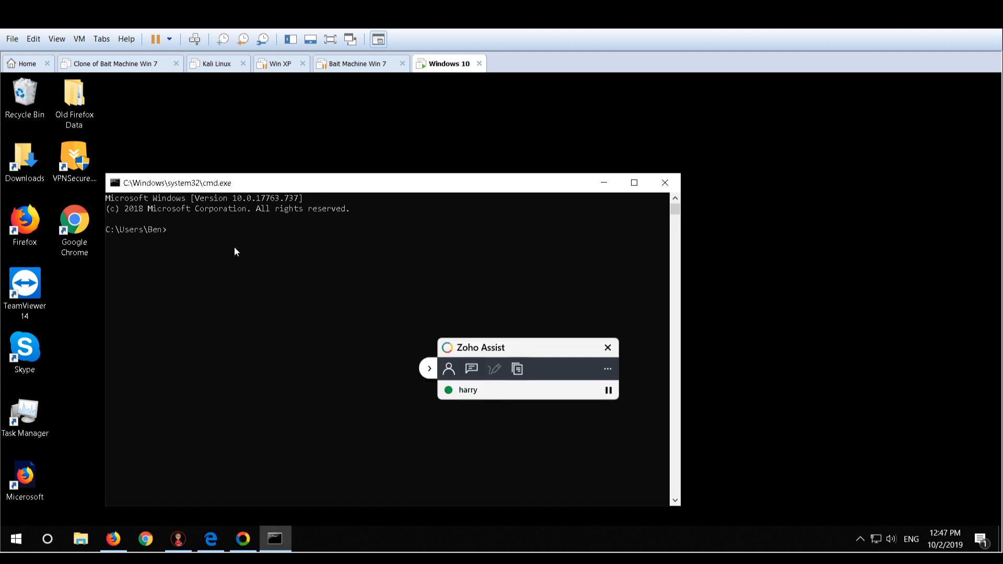
{"action": "left_click", "coordinate": [429, 369]}
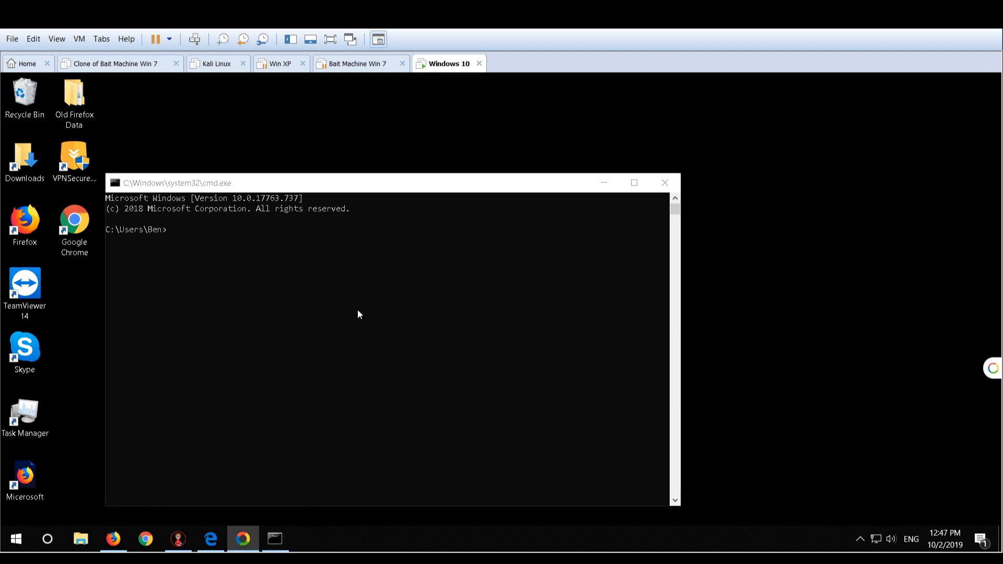
Run perfmon /rel from the command line, review the reliability history in a maximized window, and close Reliability Monitor
{"action": "left_click", "coordinate": [180, 230]}
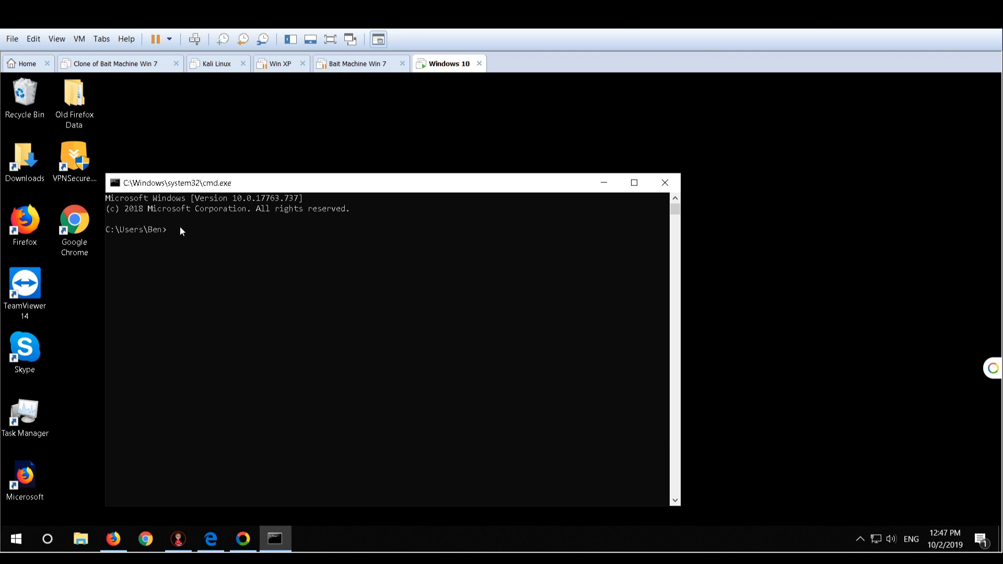
{"action": "type", "text": "perfmon /rel"}
{"action": "key", "text": "Return"}
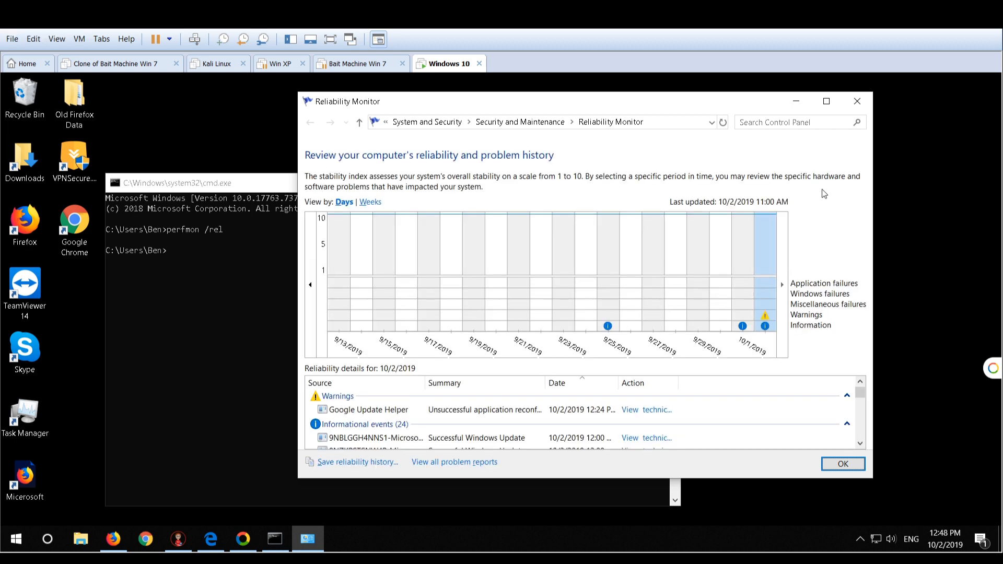
{"action": "left_click", "coordinate": [826, 102]}
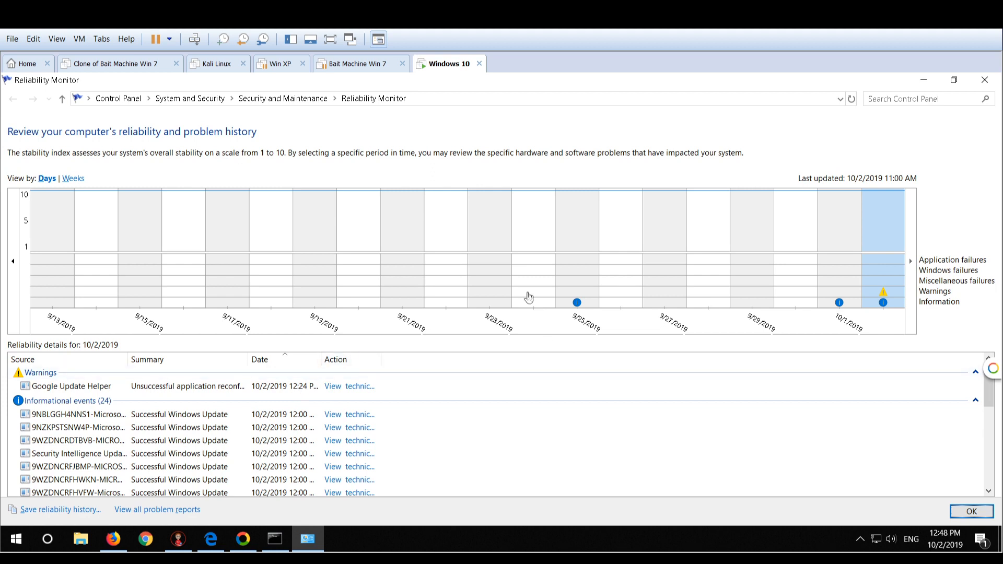
{"action": "left_click", "coordinate": [984, 80]}
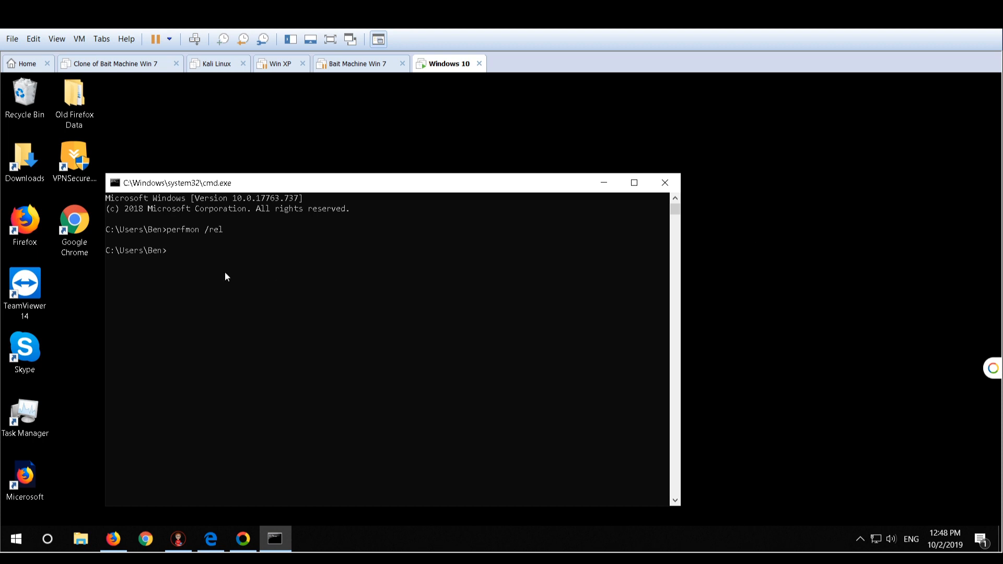
Run taskmgr from the command line, view the performance graphs for the CPU and Disk 0 (C:), and minimize Task Manager
{"action": "type", "text": "taskmgr"}
{"action": "key", "text": "Return"}
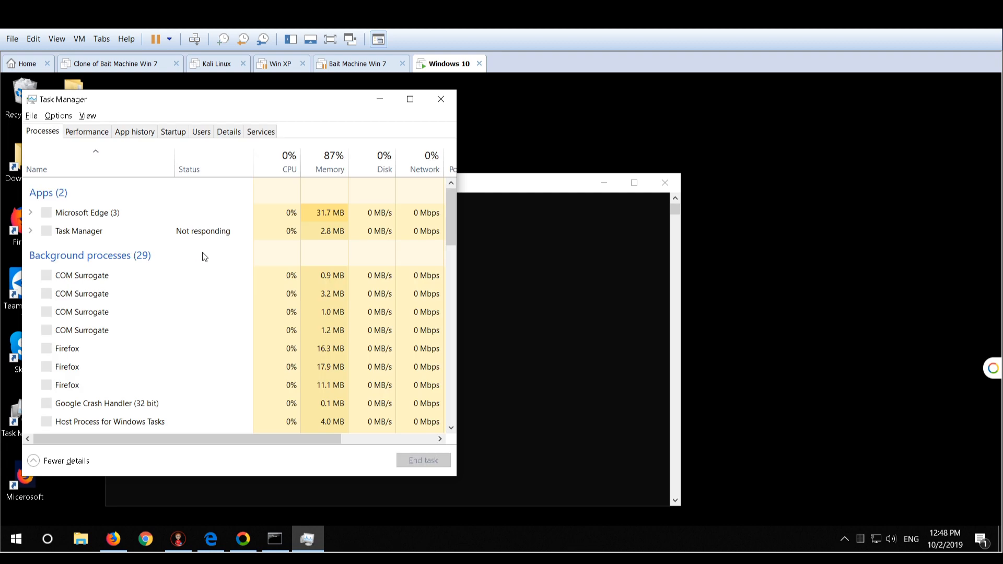
{"action": "left_click", "coordinate": [82, 134]}
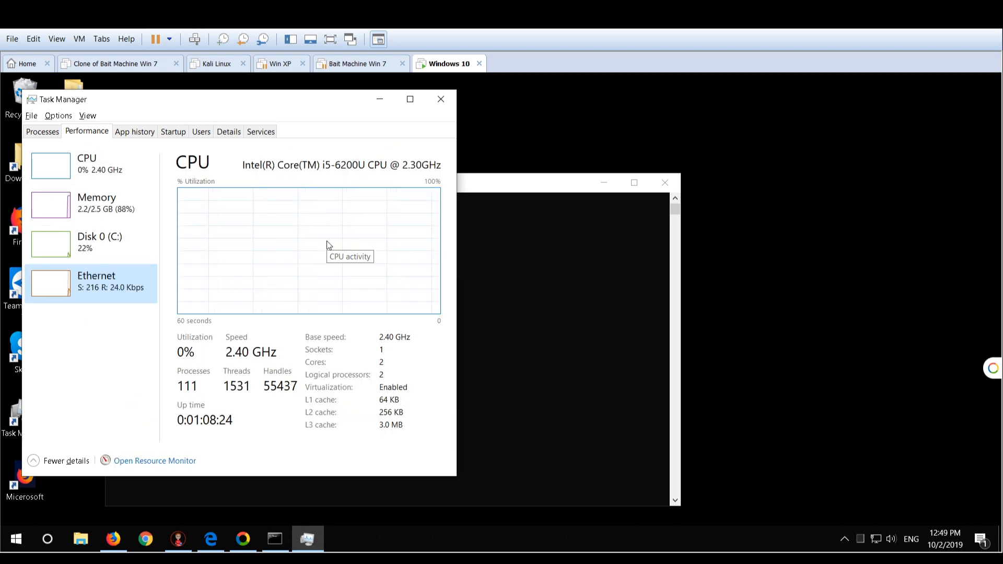
{"action": "left_click", "coordinate": [124, 254]}
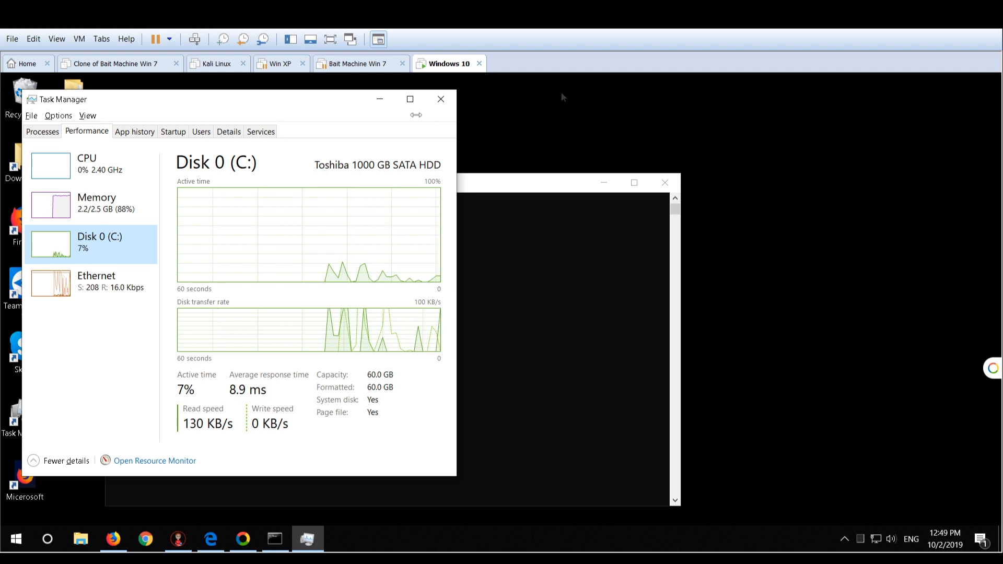
{"action": "left_click", "coordinate": [381, 103]}
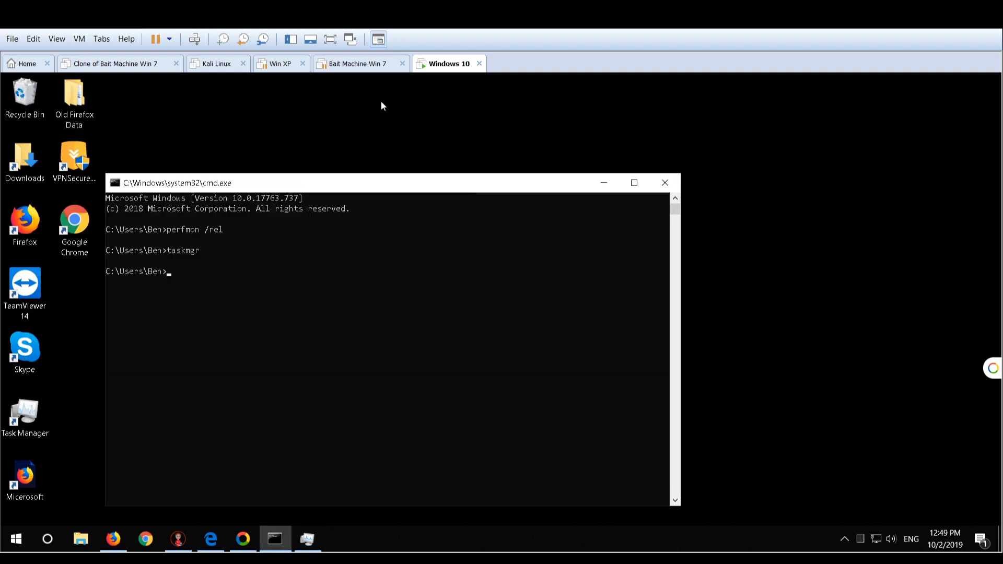
{"action": "left_click", "coordinate": [379, 104]}
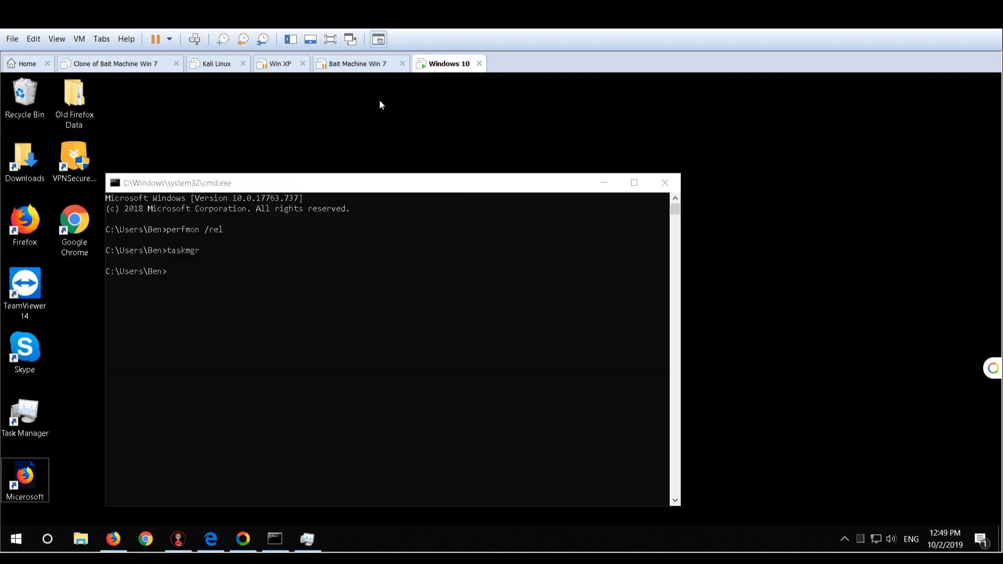
Run msconfig from the command line and display the list of services in System Configuration
{"action": "left_click", "coordinate": [256, 280]}
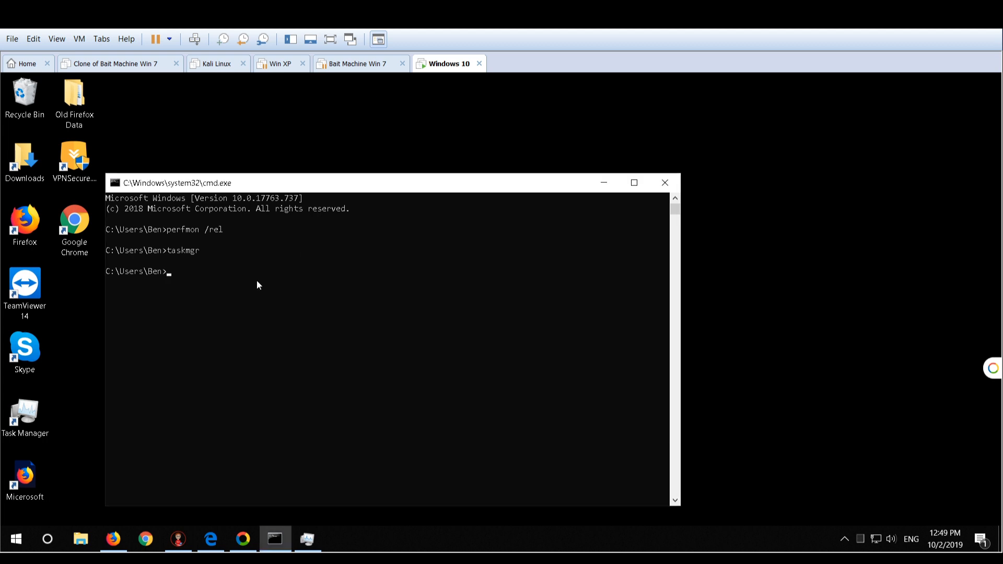
{"action": "type", "text": "msconfig"}
{"action": "key", "text": "Return"}
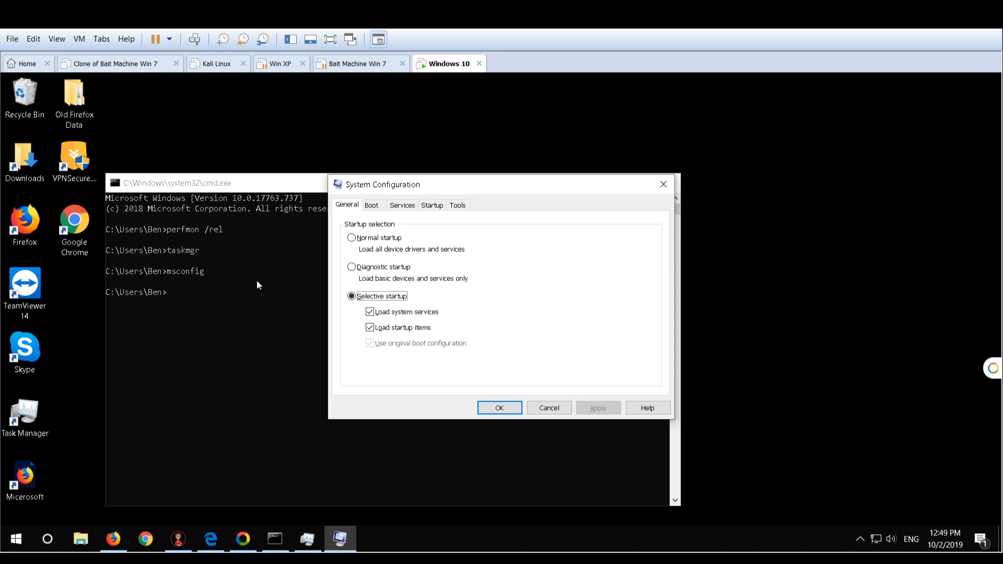
{"action": "left_click", "coordinate": [410, 206]}
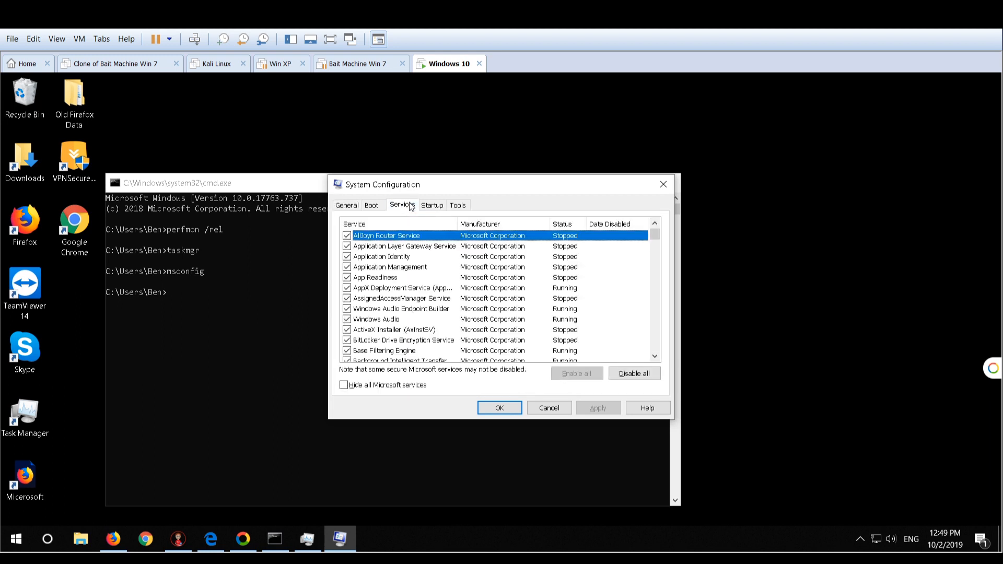
Examine the running and stopped status of the listed services, and cancel System Configuration
{"action": "left_click", "coordinate": [511, 279]}
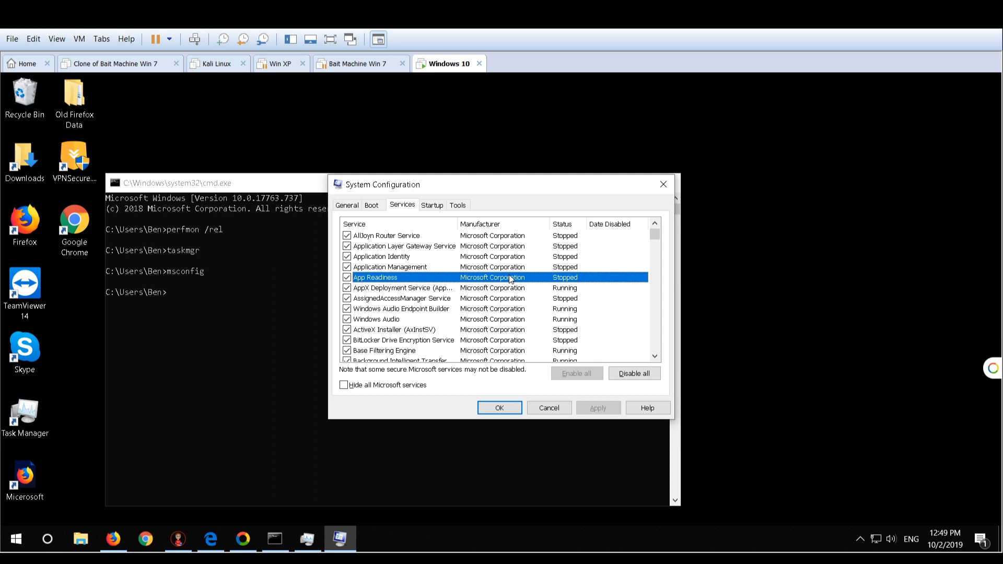
{"action": "left_click", "coordinate": [579, 236]}
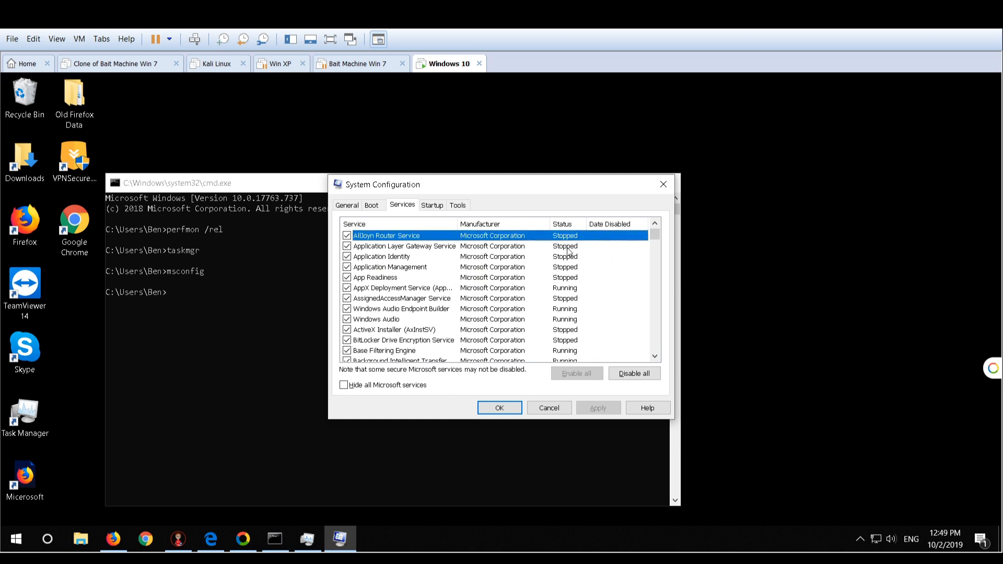
{"action": "left_click", "coordinate": [568, 249]}
{"action": "left_click", "coordinate": [567, 267]}
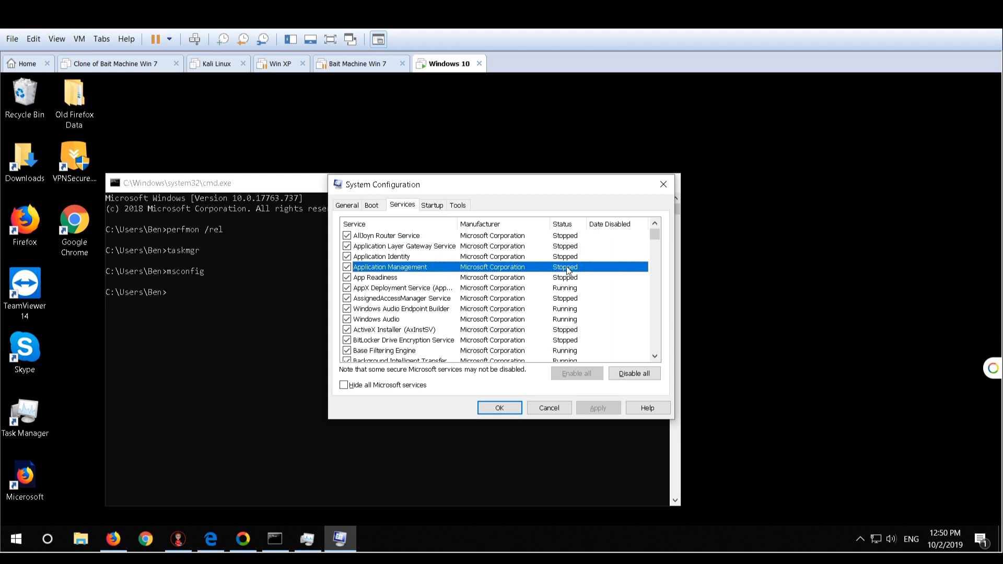
{"action": "left_click", "coordinate": [568, 289]}
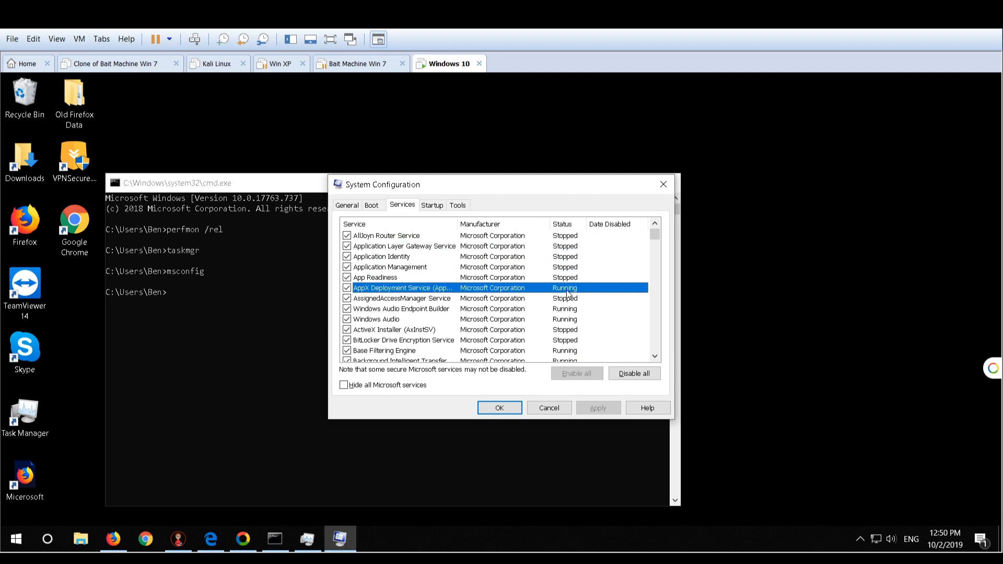
{"action": "scroll", "coordinate": [568, 294], "scroll_direction": "down", "scroll_amount": 4}
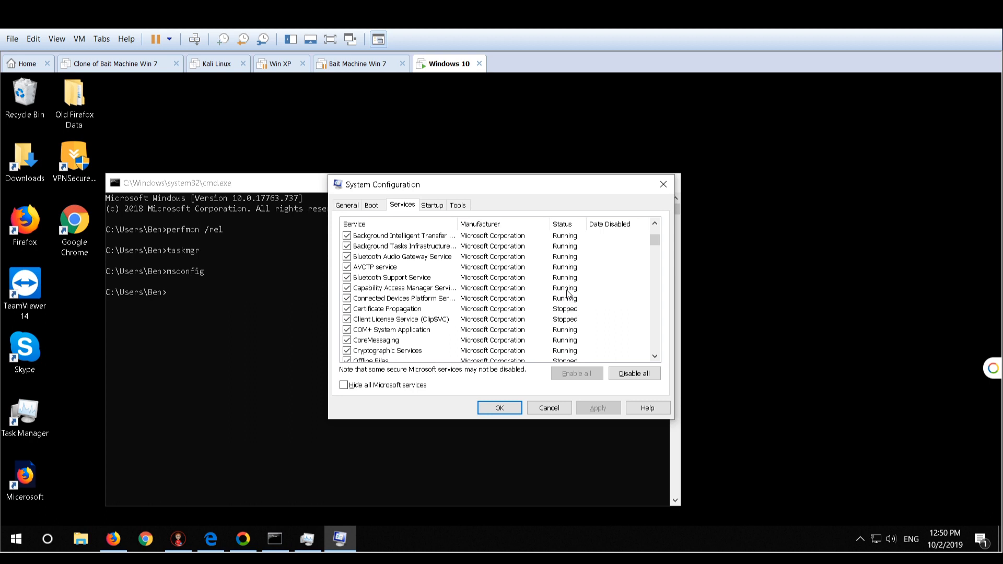
{"action": "scroll", "coordinate": [568, 294], "scroll_direction": "up", "scroll_amount": 4}
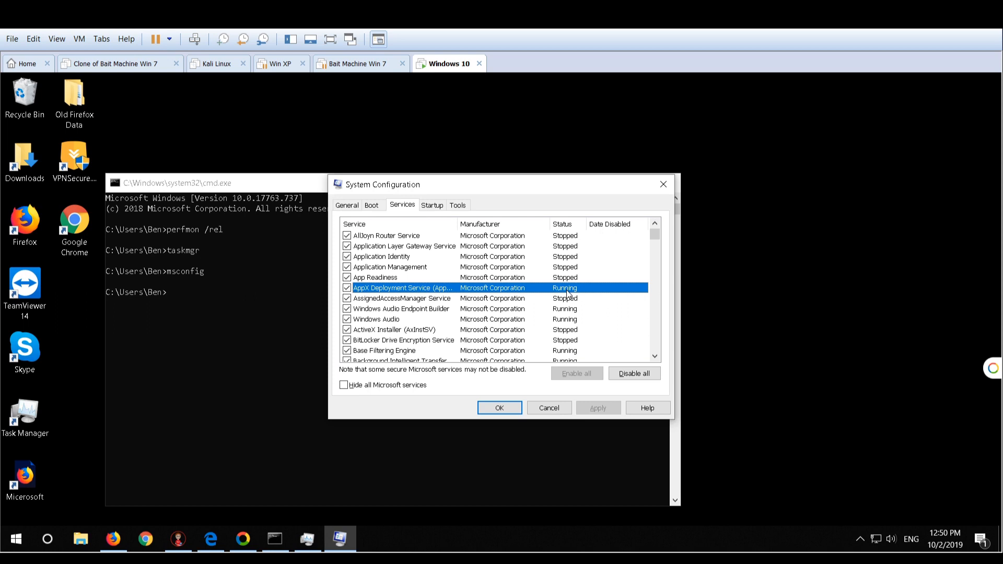
{"action": "scroll", "coordinate": [565, 300], "scroll_direction": "down", "scroll_amount": 8}
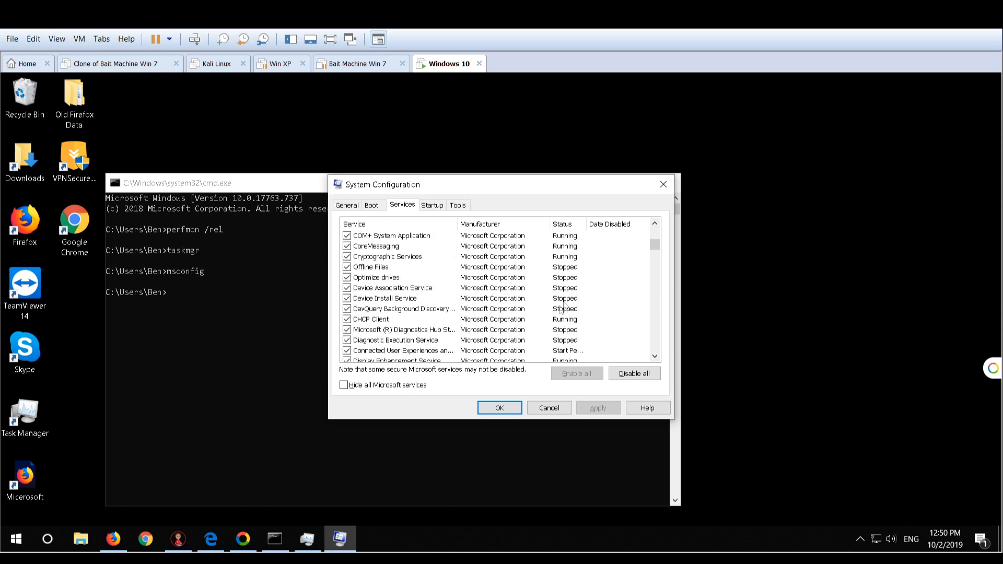
{"action": "left_click", "coordinate": [571, 258]}
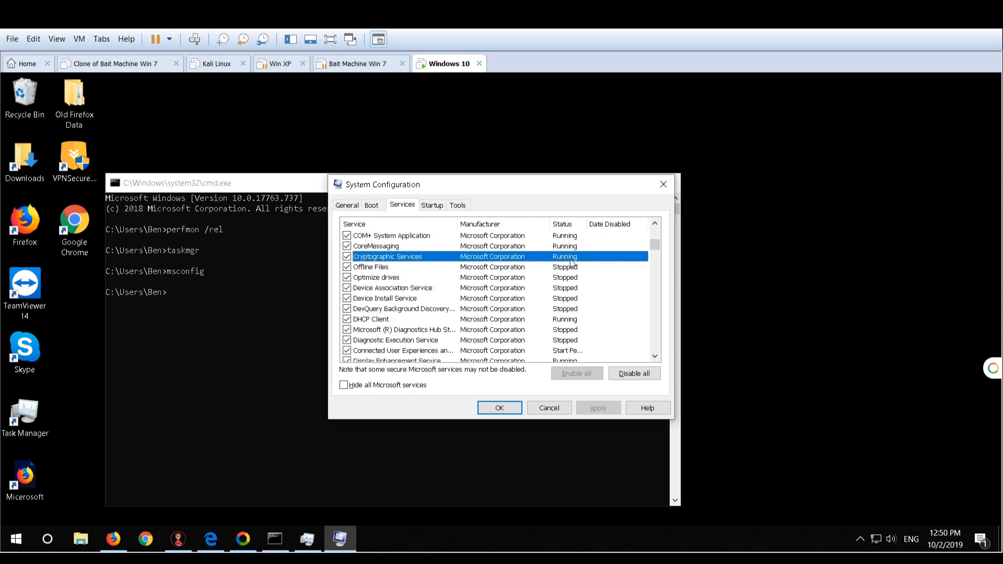
{"action": "left_click", "coordinate": [573, 248]}
{"action": "scroll", "coordinate": [567, 288], "scroll_direction": "down", "scroll_amount": 5}
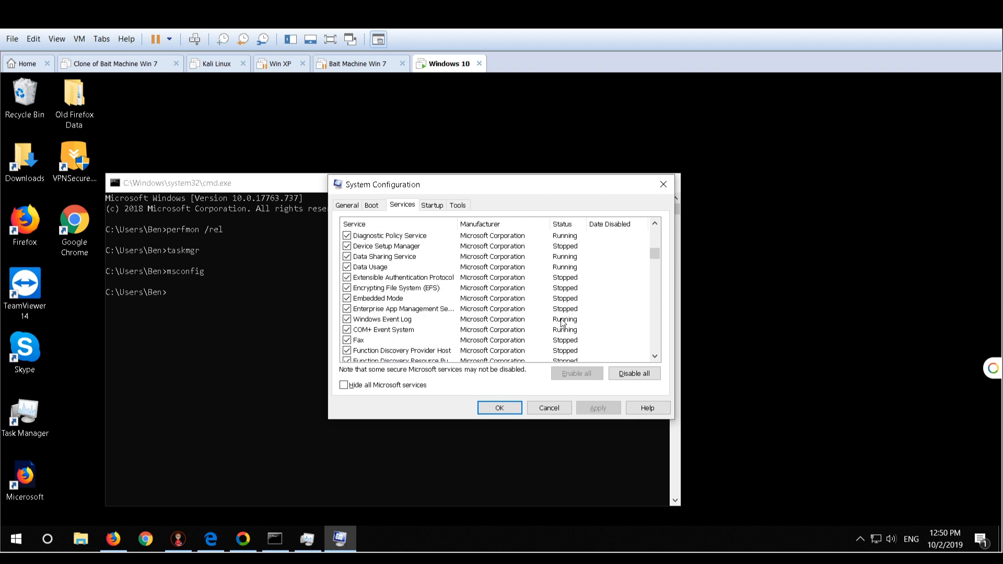
{"action": "scroll", "coordinate": [563, 322], "scroll_direction": "down", "scroll_amount": 5}
{"action": "scroll", "coordinate": [563, 323], "scroll_direction": "down", "scroll_amount": 5}
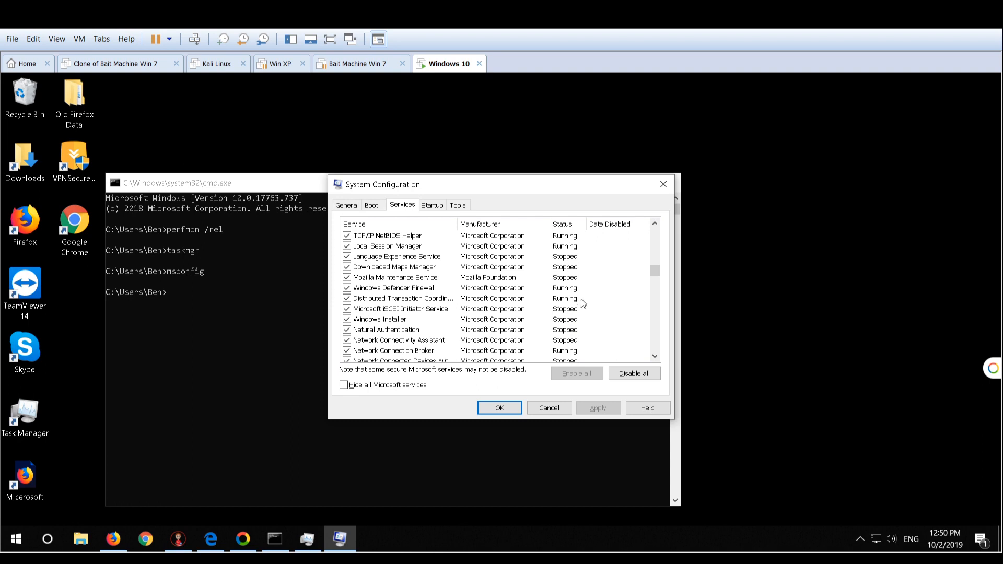
{"action": "left_click", "coordinate": [553, 410]}
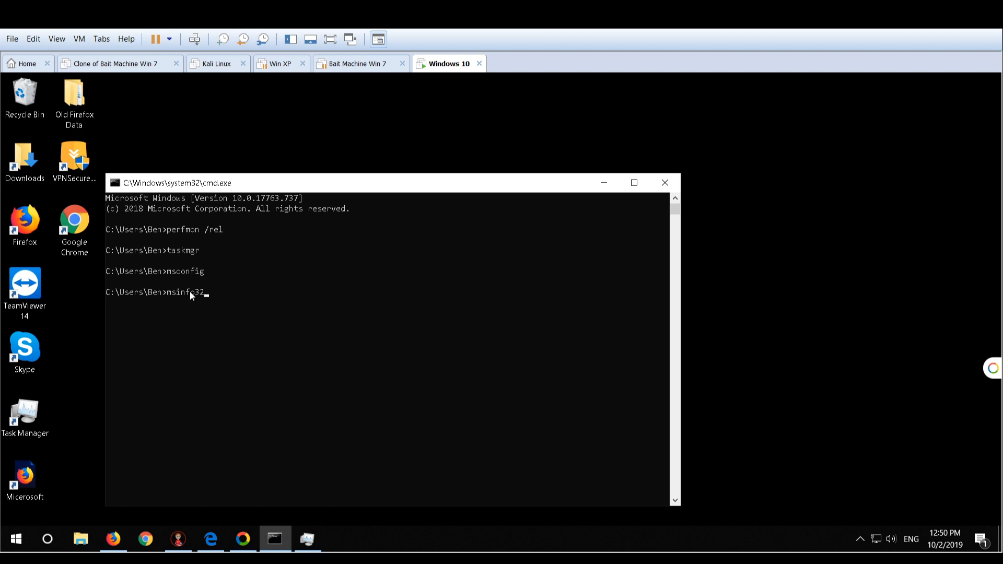
Run msinfo32 from the command line, view the system summary in a maximized window, and minimize System Information
{"action": "key", "text": "Return"}
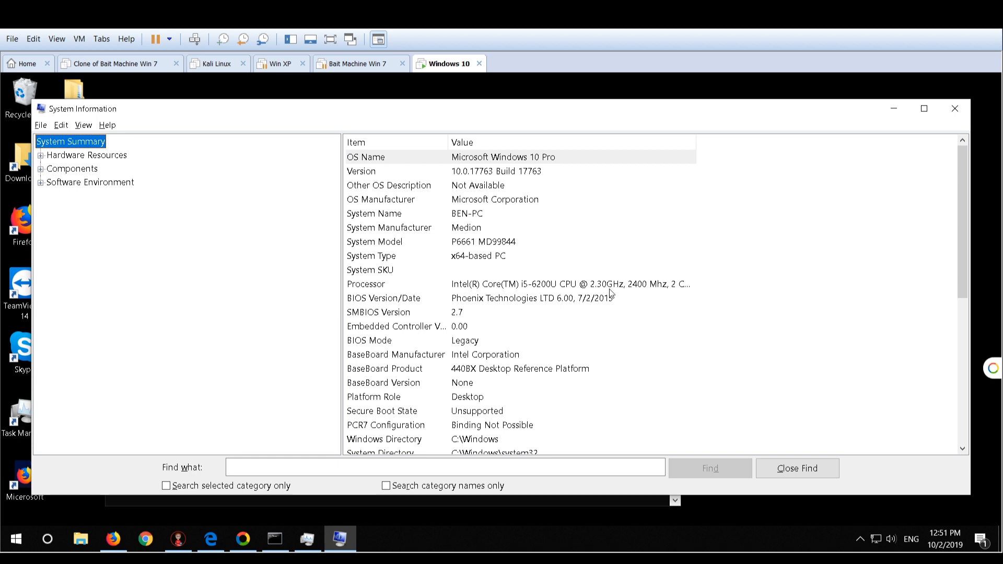
{"action": "left_click", "coordinate": [924, 110]}
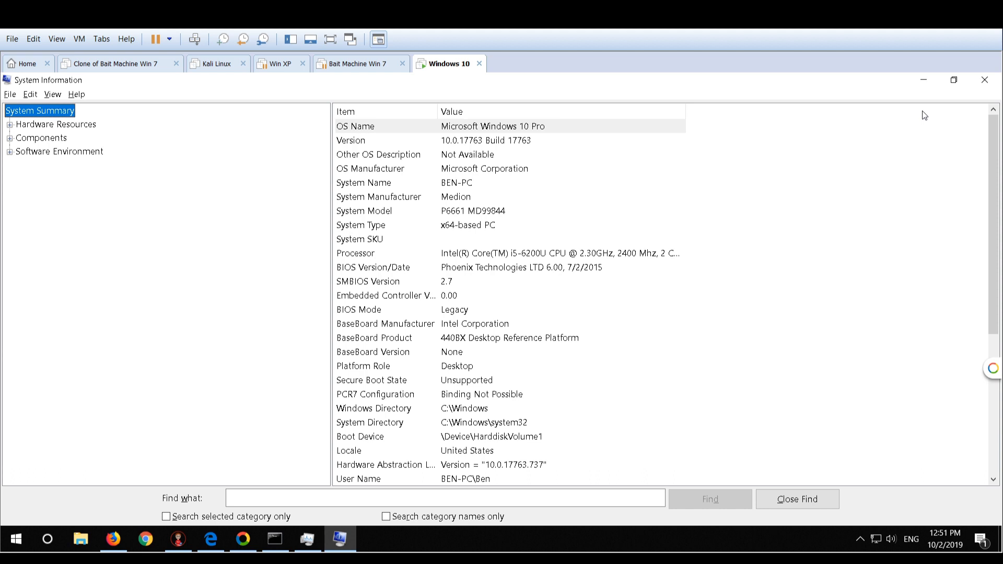
{"action": "left_click", "coordinate": [924, 80]}
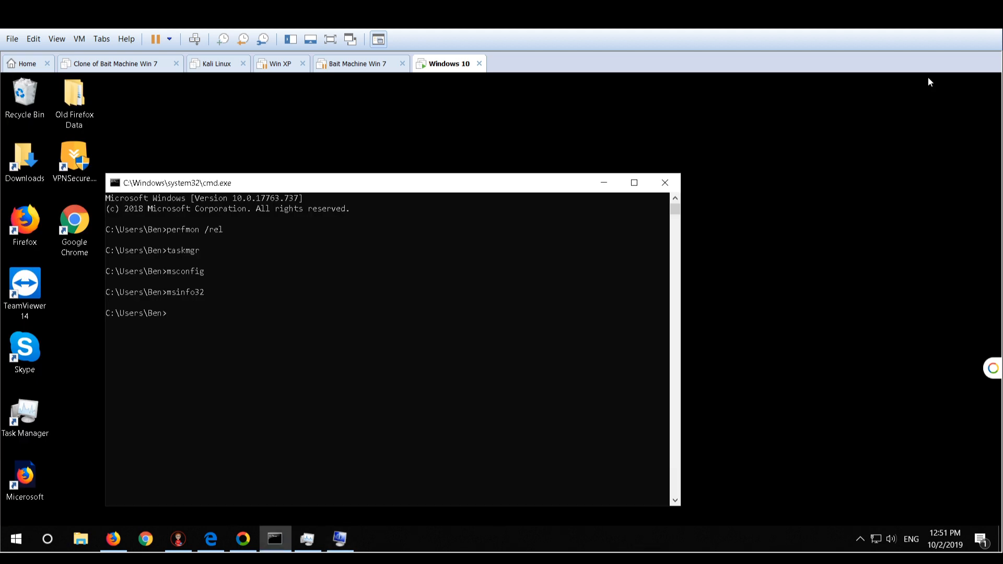
Open the Windows prefetch folder from the Run dialog and grant permanent access to it
{"action": "key", "text": "super+r"}
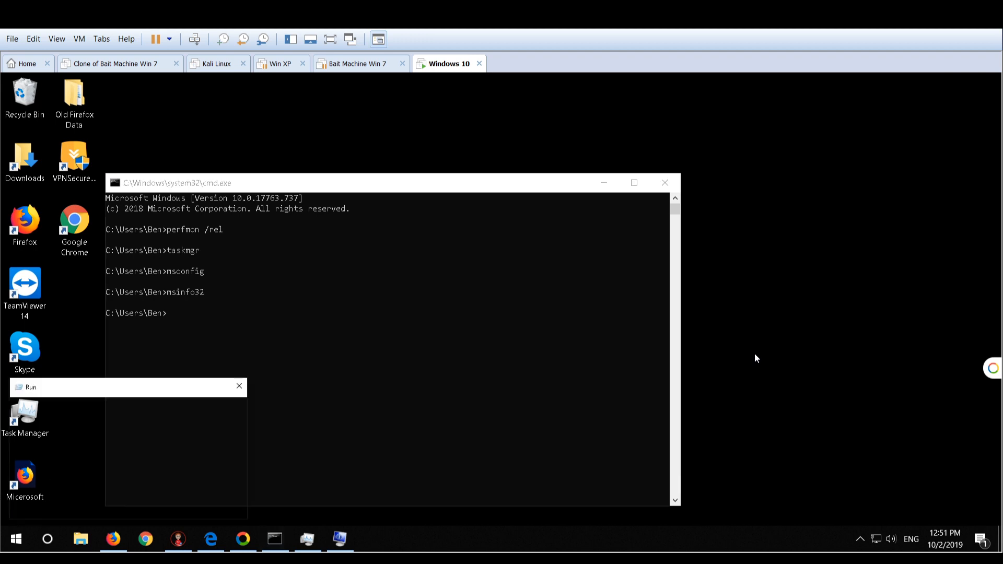
{"action": "key", "text": "BackSpace"}
{"action": "type", "text": "prefetch"}
{"action": "key", "text": "Return"}
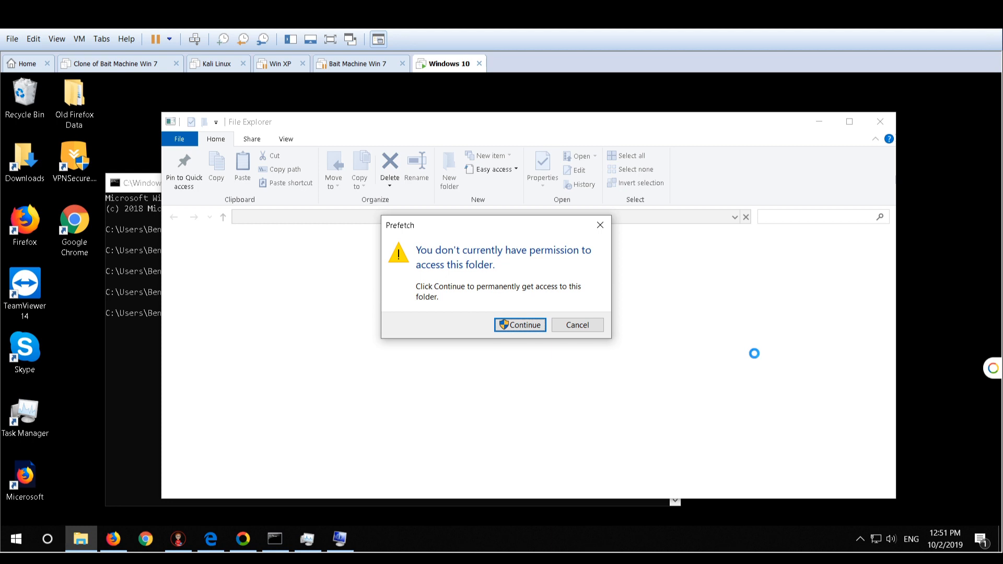
{"action": "left_click", "coordinate": [522, 325]}
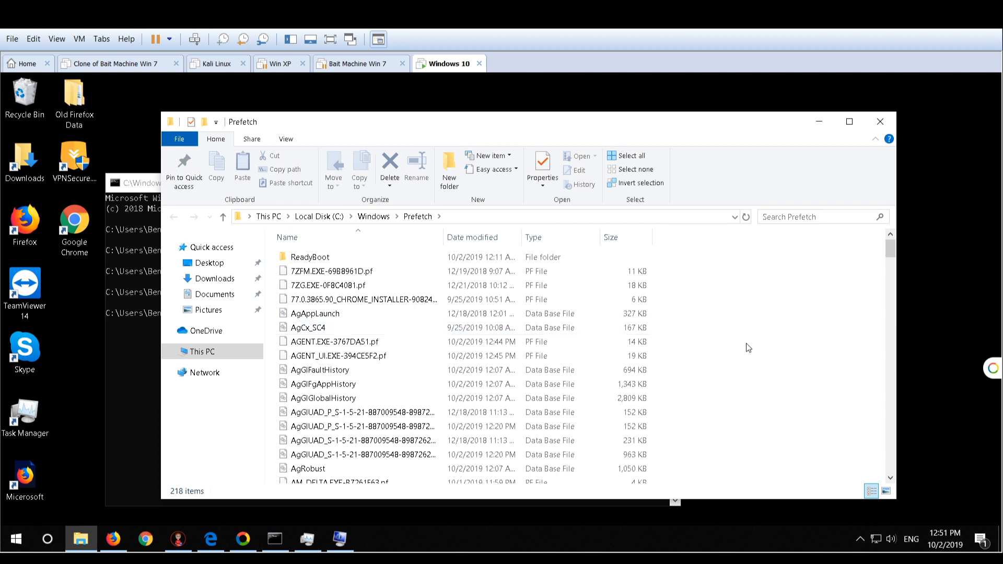
Select all items in the Prefetch folder, view their combined properties, and close the properties dialog
{"action": "key", "text": "ctrl+a"}
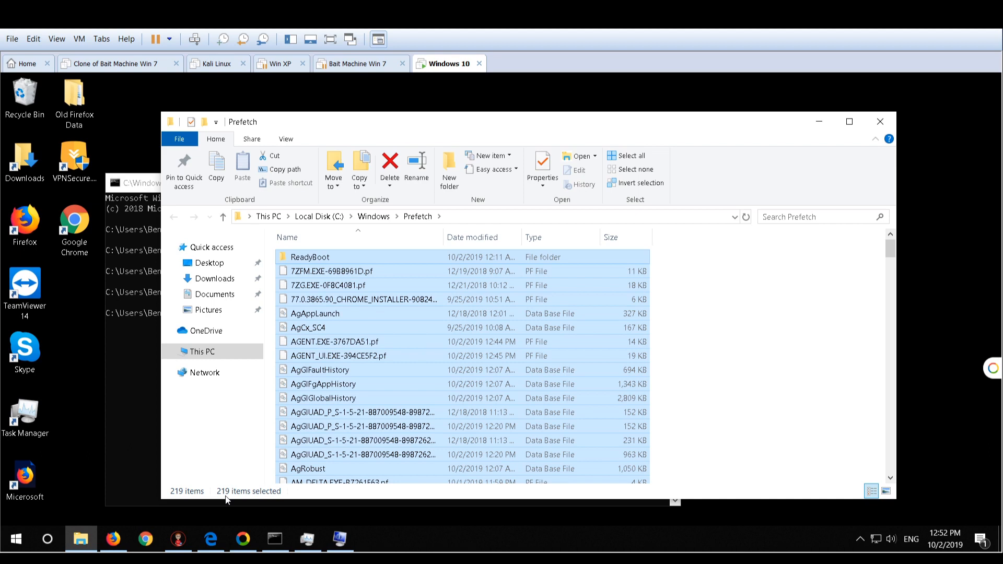
{"action": "right_click", "coordinate": [347, 389]}
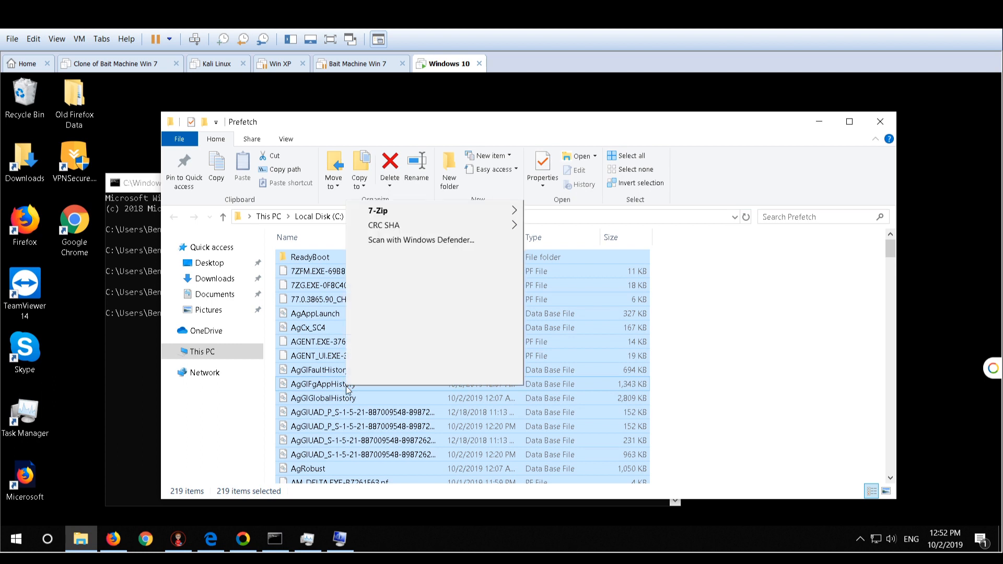
{"action": "left_click", "coordinate": [376, 380]}
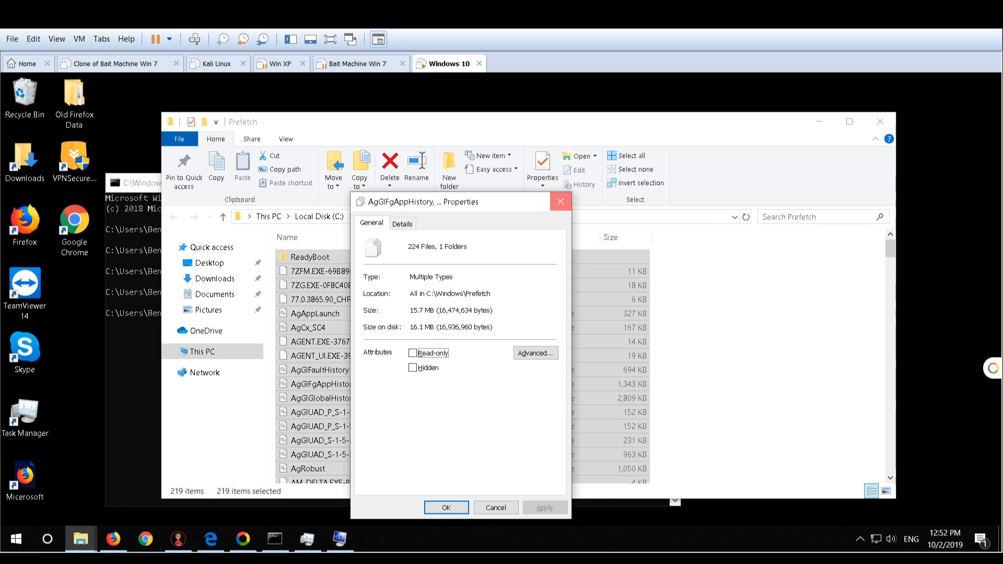
{"action": "left_click", "coordinate": [559, 202]}
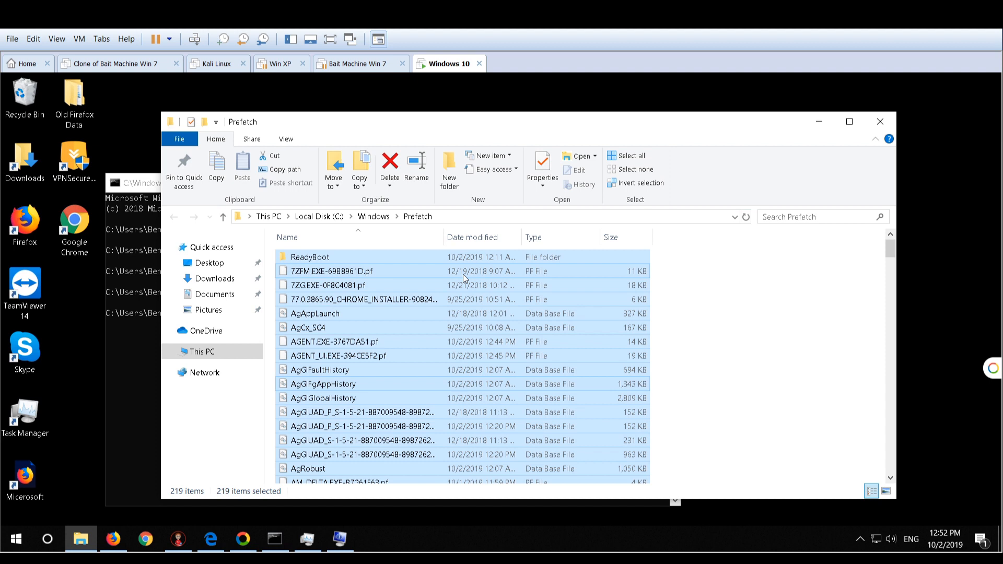
Open the AgGlFaultHistory file with Notepad, highlight a block of its contents, and close both Notepad and the Prefetch folder
{"action": "key", "text": "Up"}
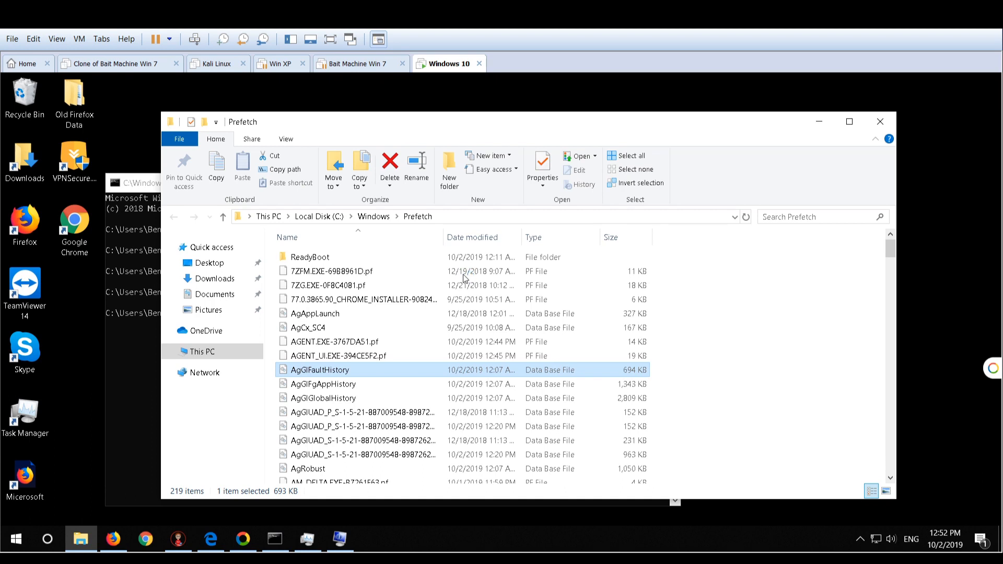
{"action": "key", "text": "Return"}
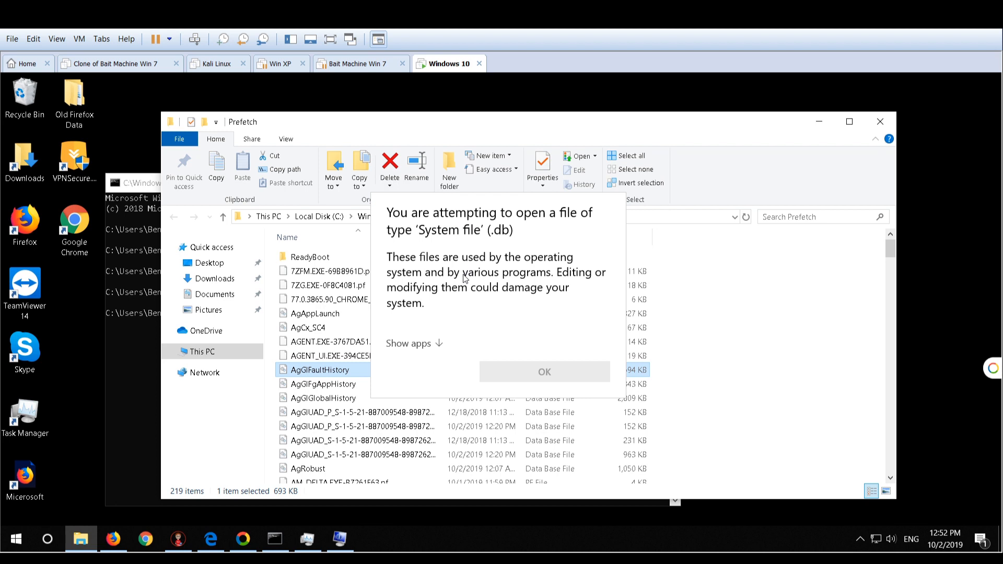
{"action": "left_click", "coordinate": [437, 342]}
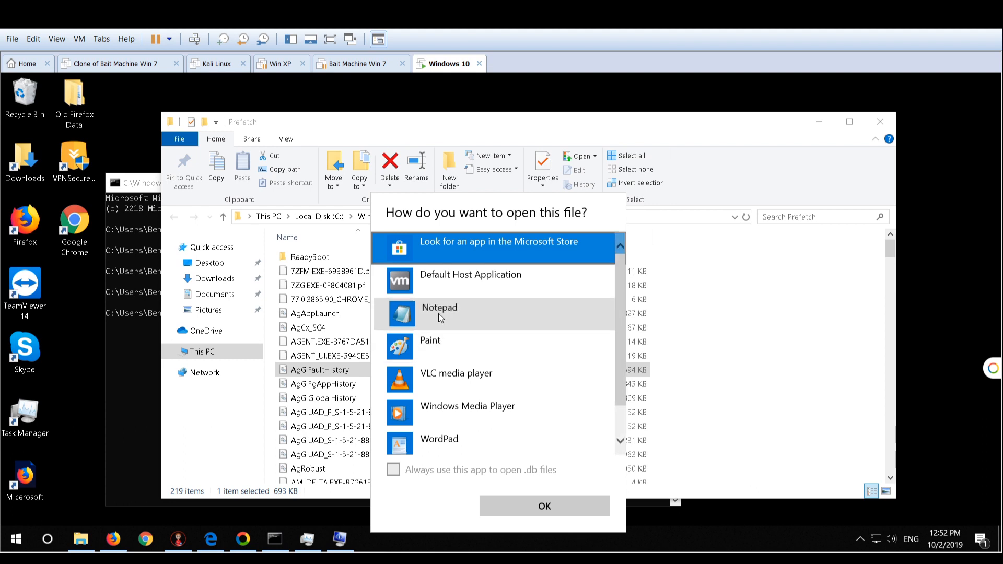
{"action": "left_click", "coordinate": [442, 317]}
{"action": "left_click", "coordinate": [520, 505]}
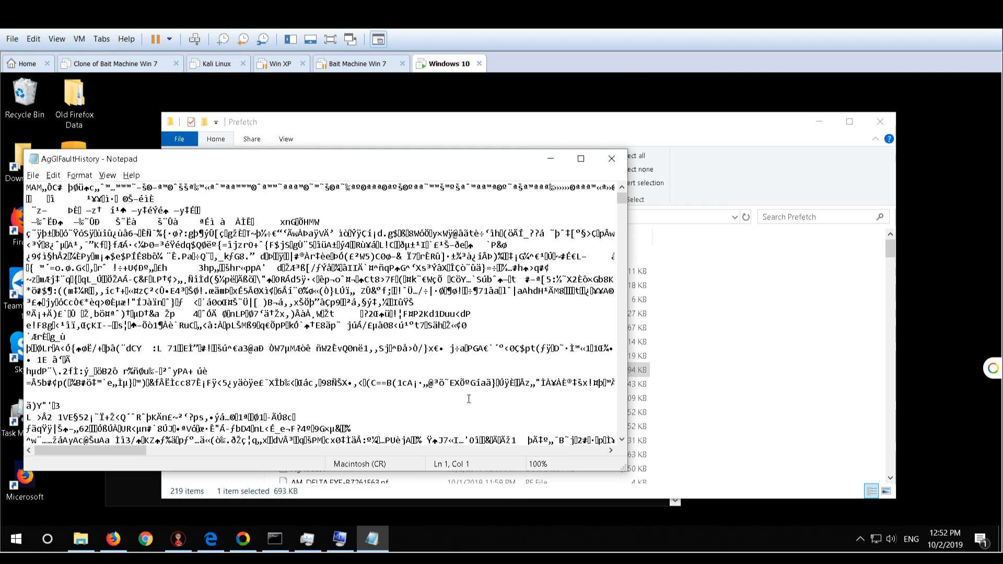
{"action": "left_click_drag", "start_coordinate": [467, 395], "coordinate": [76, 220]}
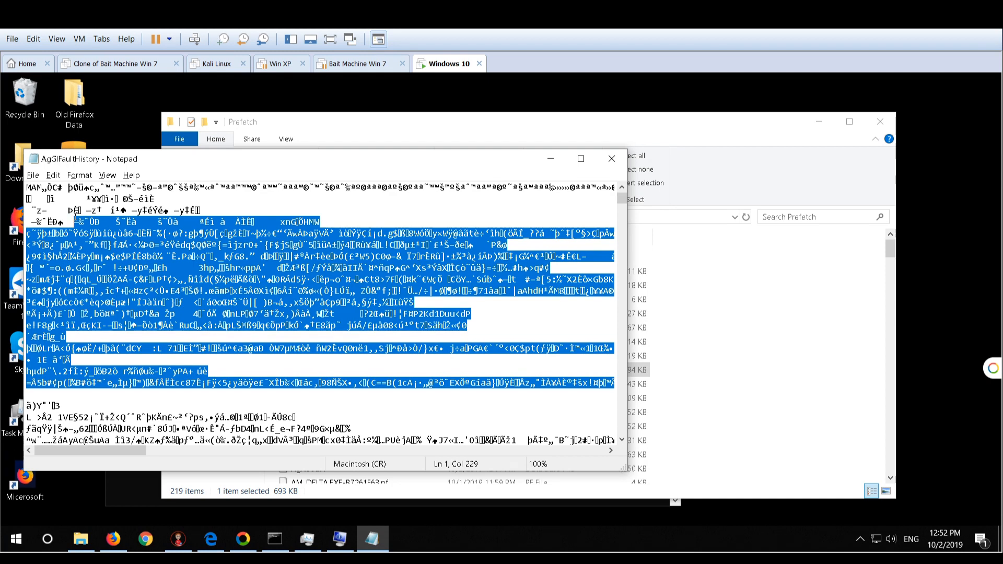
{"action": "left_click", "coordinate": [612, 159]}
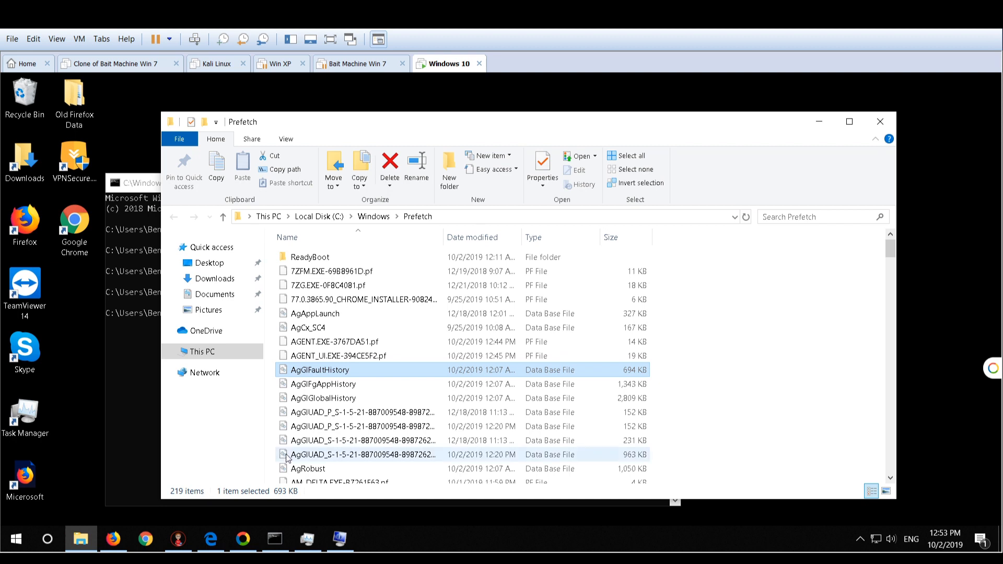
{"action": "left_click", "coordinate": [881, 122]}
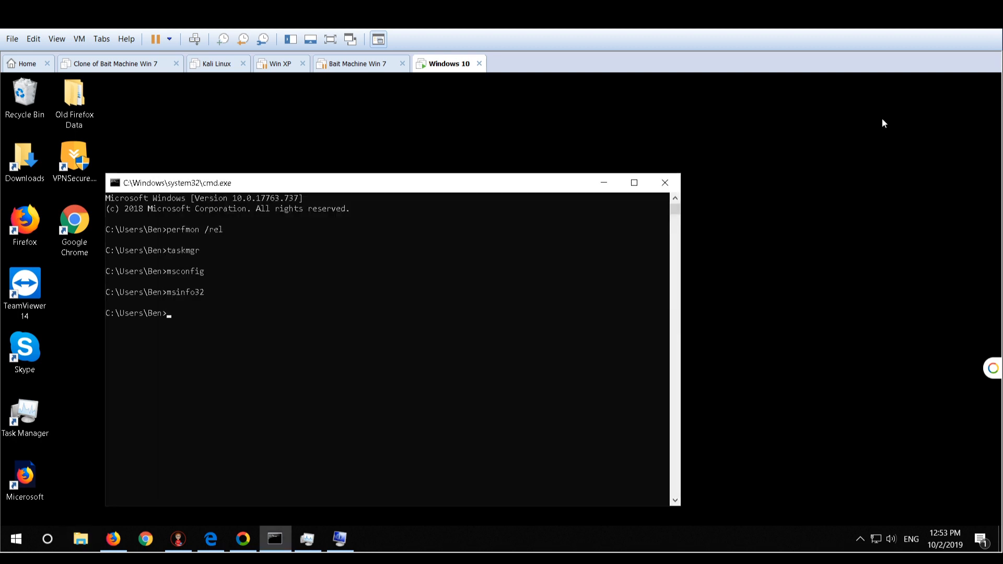
{"action": "left_click", "coordinate": [883, 119]}
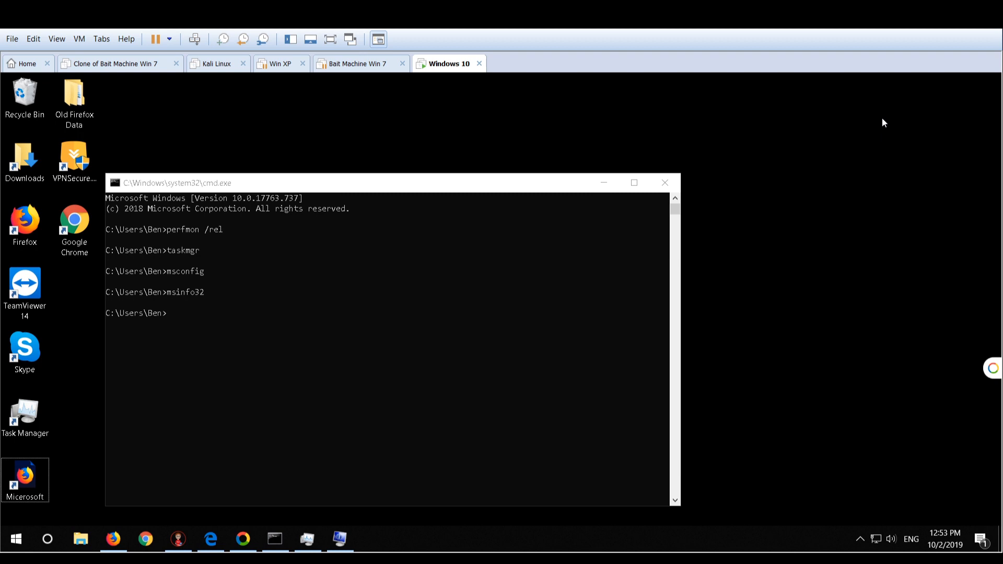
Try to run inetcp.cpl from the command line
{"action": "left_click", "coordinate": [234, 325]}
{"action": "type", "text": "inet"}
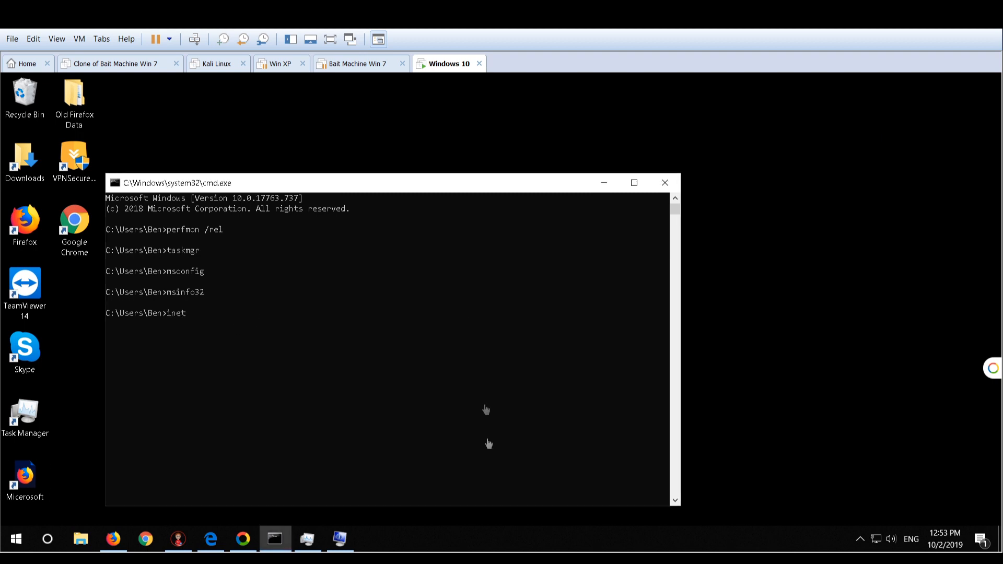
{"action": "type", "text": "cp.cpl"}
{"action": "key", "text": "Return"}
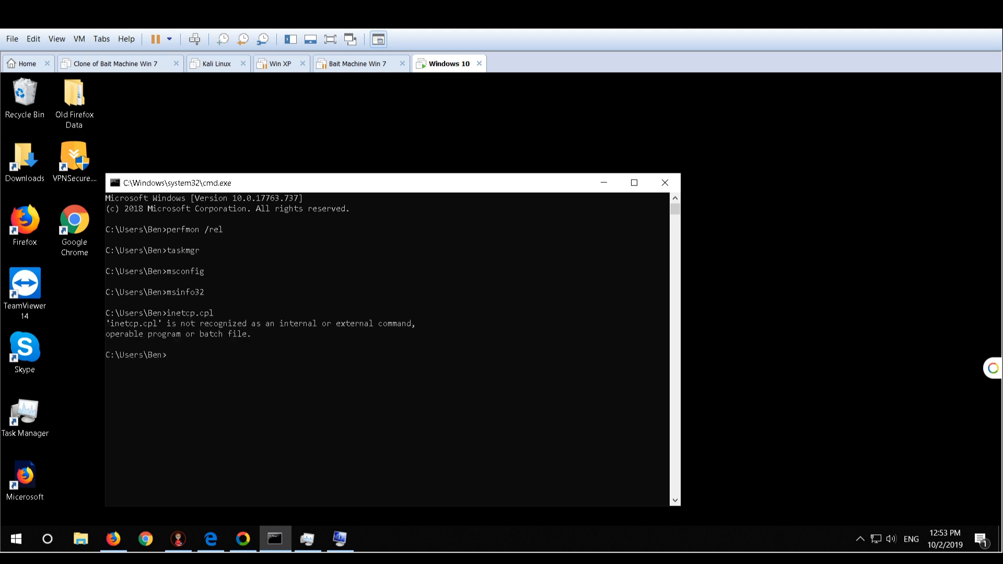
Run inetcpl.cpl from the command line to open Internet Properties
{"action": "type", "text": "inetcpl.cpl"}
{"action": "key", "text": "Return"}
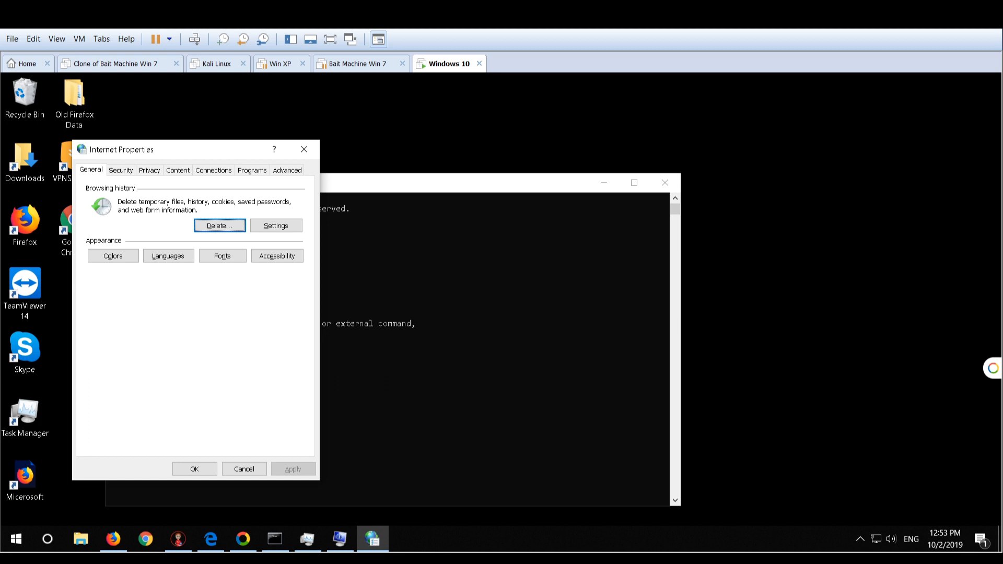
Open the browsing history settings in Internet Properties and view the stored temporary internet files
{"action": "left_click", "coordinate": [293, 230]}
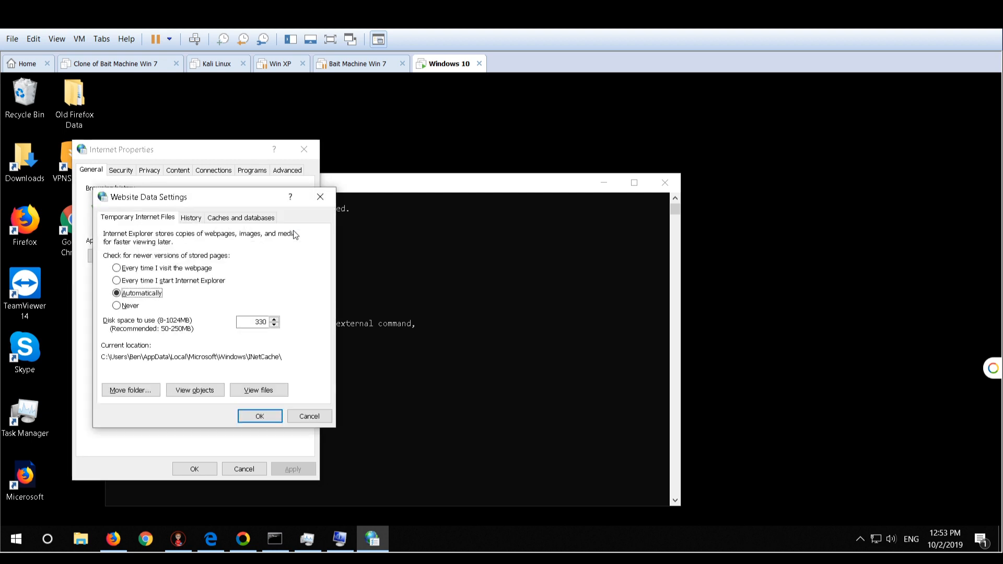
{"action": "left_click", "coordinate": [242, 396]}
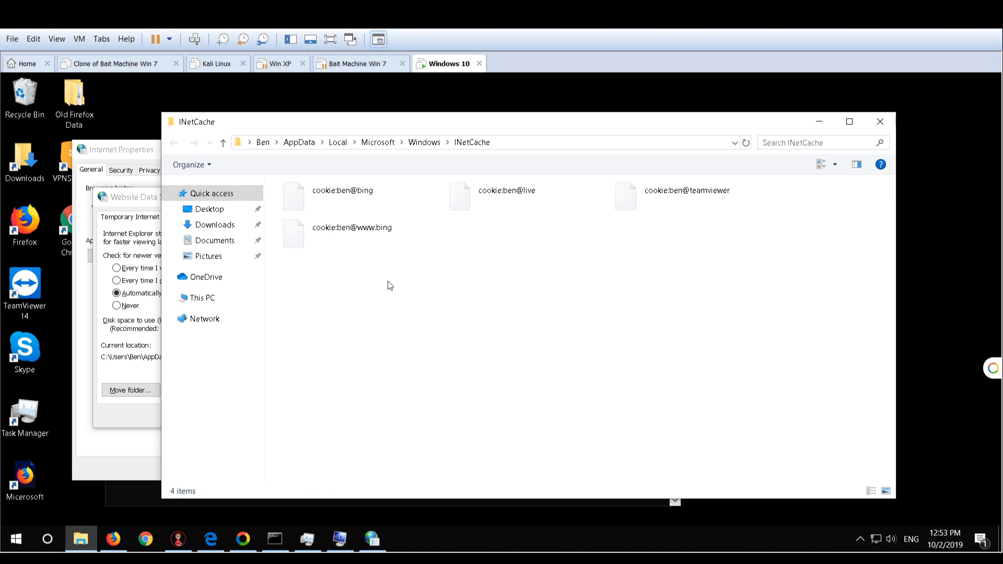
Try to delete all cookie files in the INetCache folder, declining to continue with the deletion
{"action": "key", "text": "ctrl+a"}
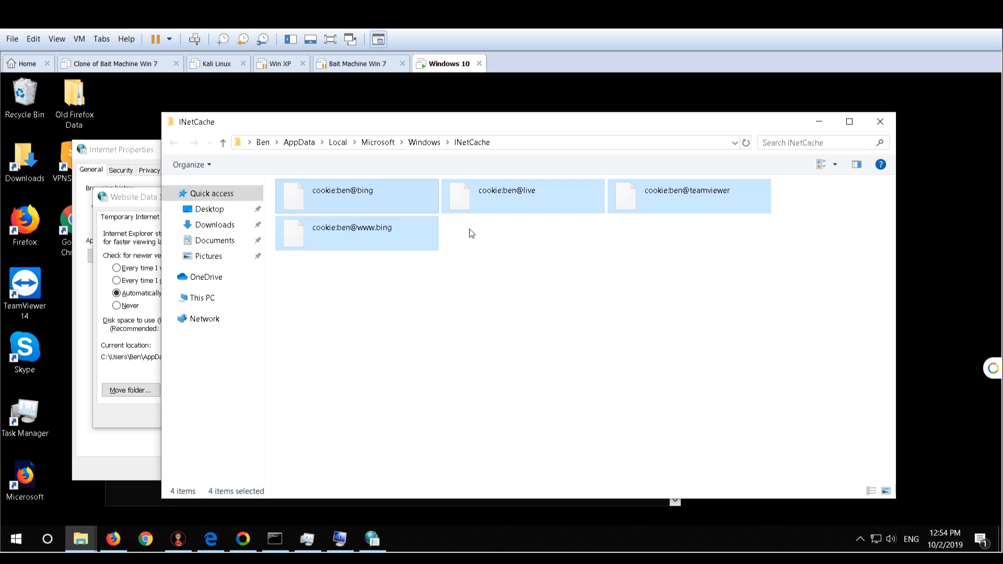
{"action": "key", "text": "Delete"}
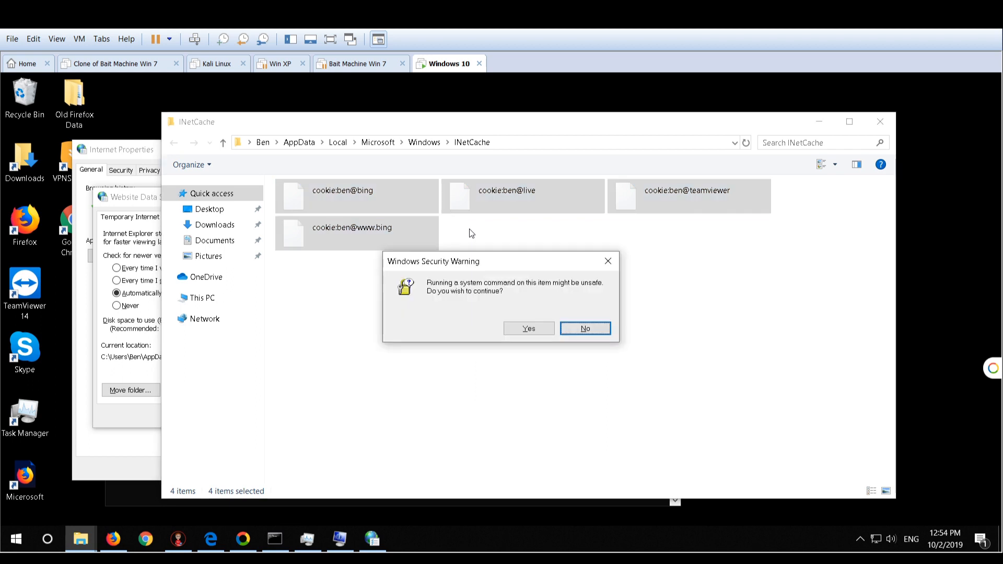
{"action": "left_click", "coordinate": [585, 328]}
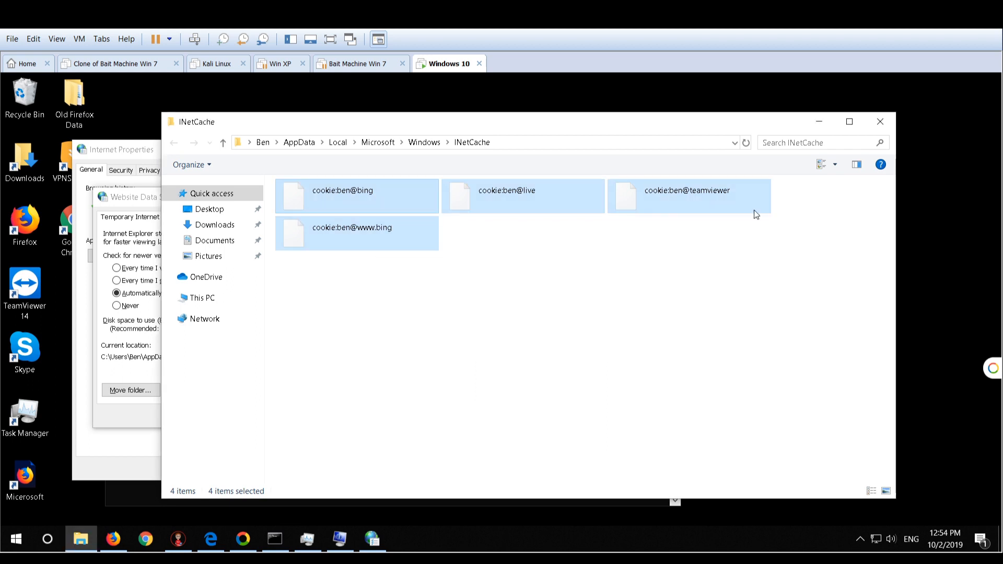
Close the INetCache folder, Website Data Settings and Internet Properties
{"action": "left_click", "coordinate": [880, 118]}
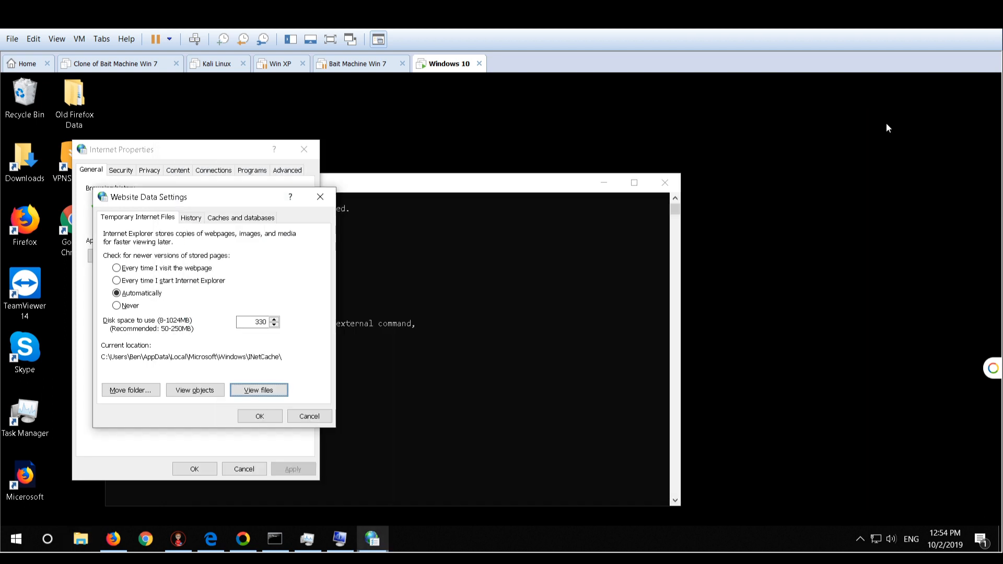
{"action": "left_click", "coordinate": [319, 198]}
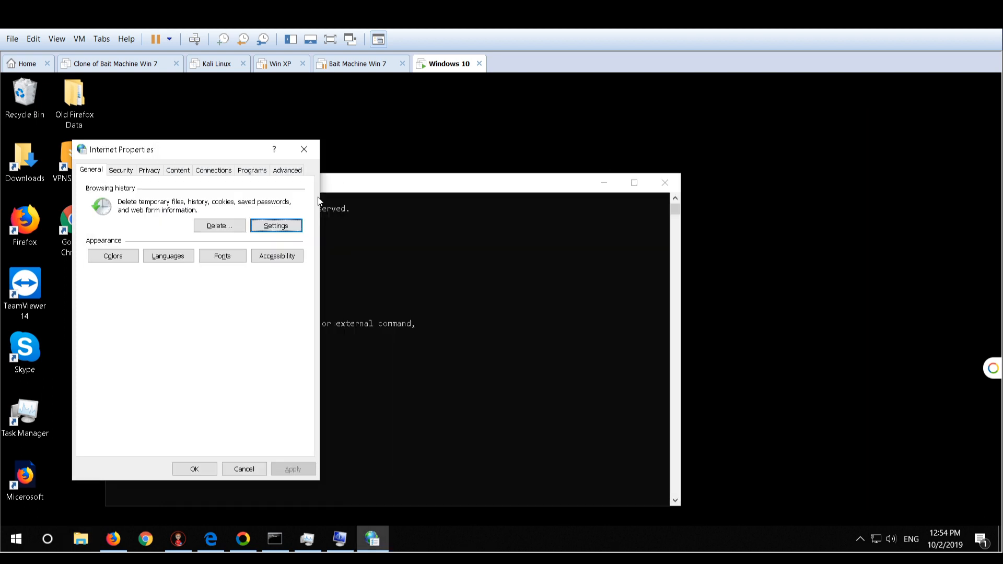
{"action": "left_click", "coordinate": [303, 152]}
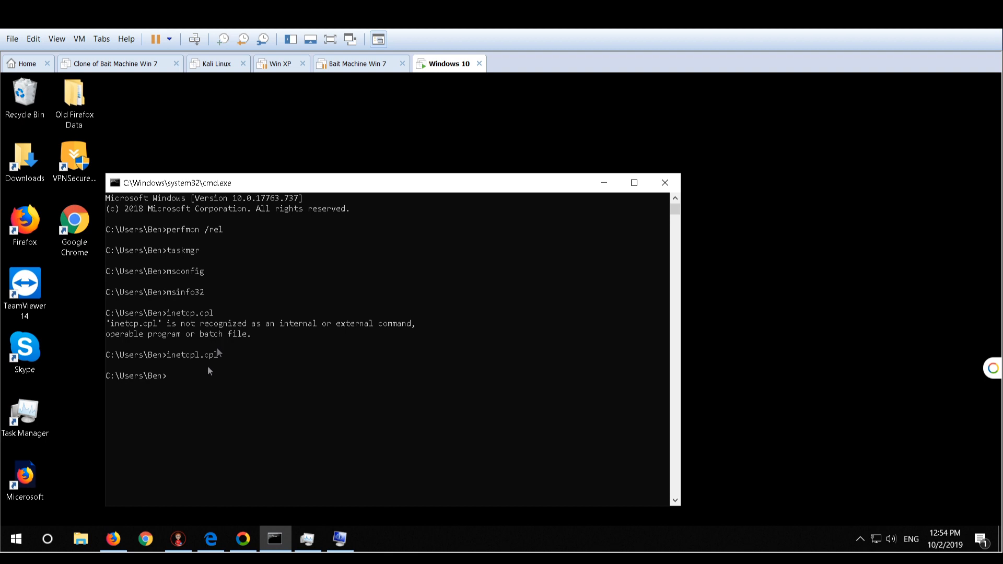
Run perfmon /rel from the command line to open Reliability Monitor
{"action": "left_click", "coordinate": [193, 377]}
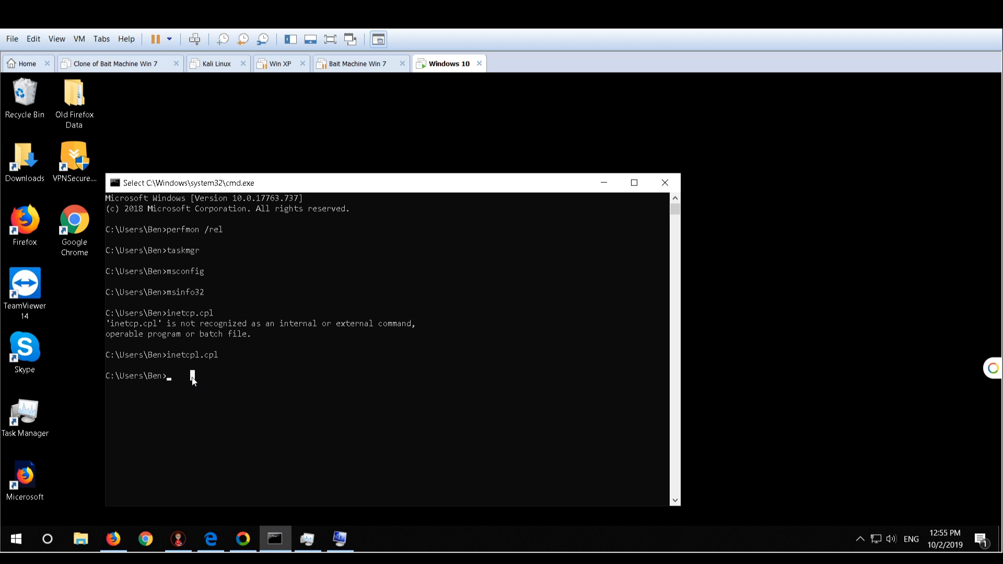
{"action": "type", "text": "tak"}
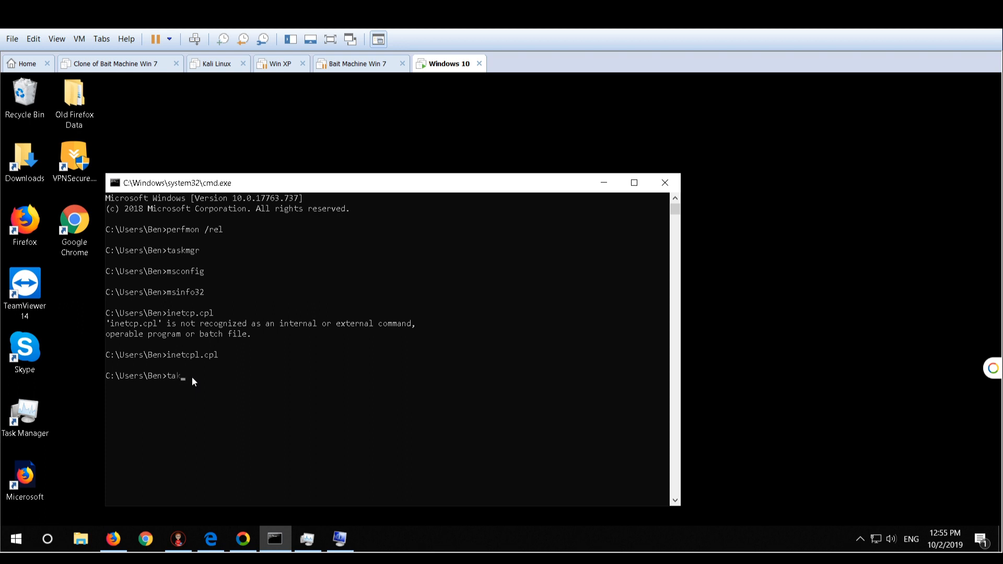
{"action": "key", "text": "Escape"}
{"action": "type", "text": "perfmon /rel"}
{"action": "key", "text": "Return"}
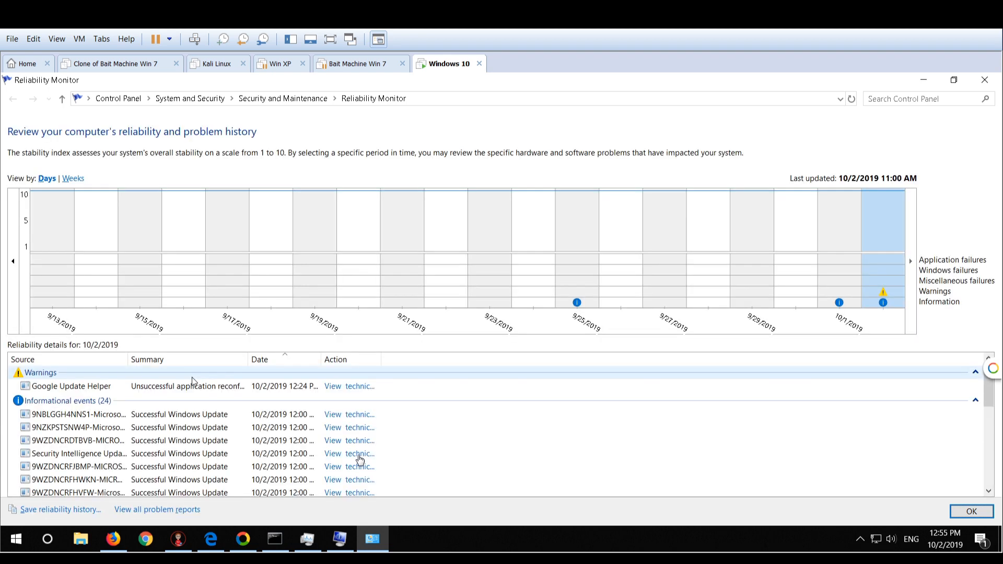
Open all problem reports and examine the Settings, NcbService, Windows Explorer and Host Process for Windows Services entries
{"action": "left_click", "coordinate": [179, 509]}
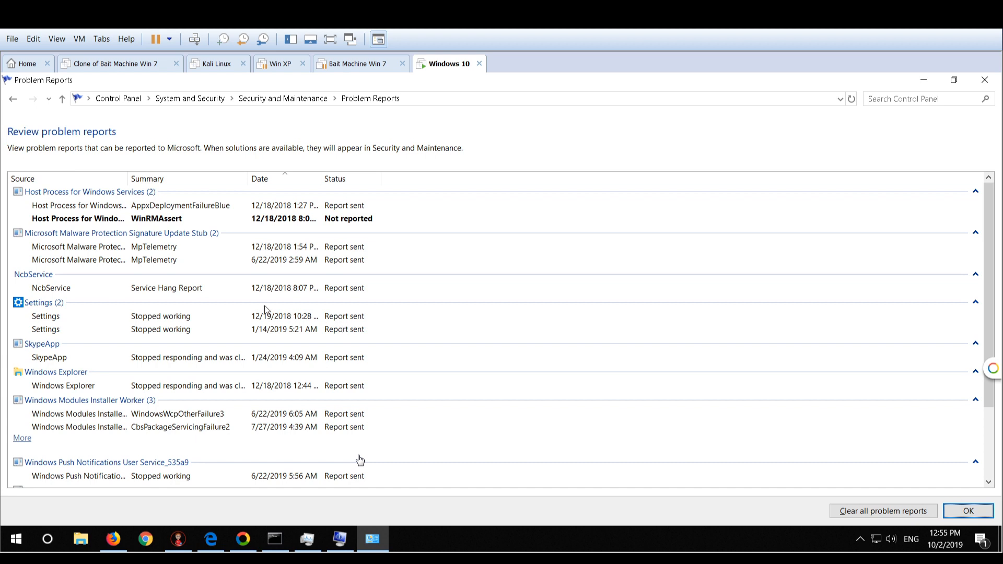
{"action": "left_click", "coordinate": [189, 331]}
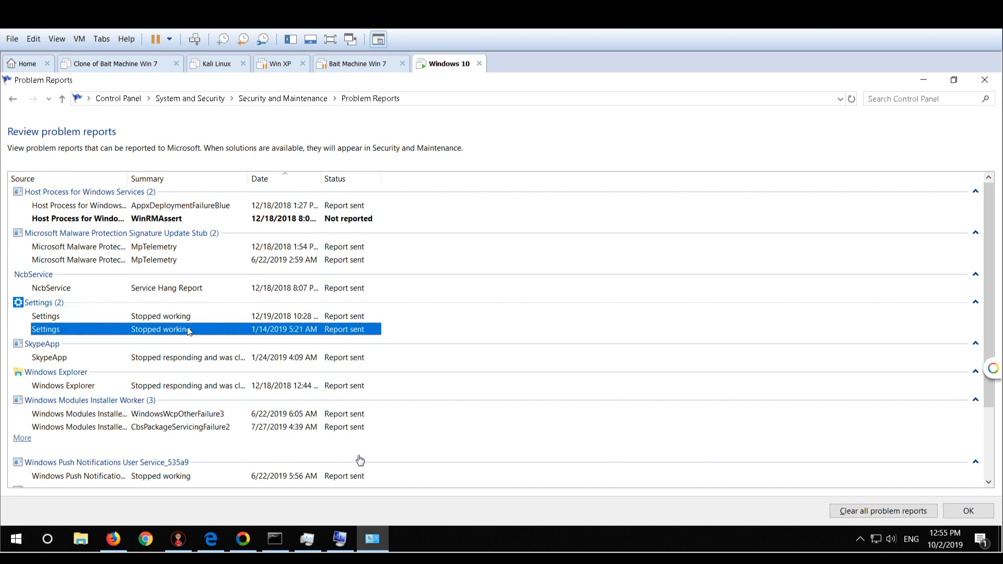
{"action": "left_click", "coordinate": [184, 317]}
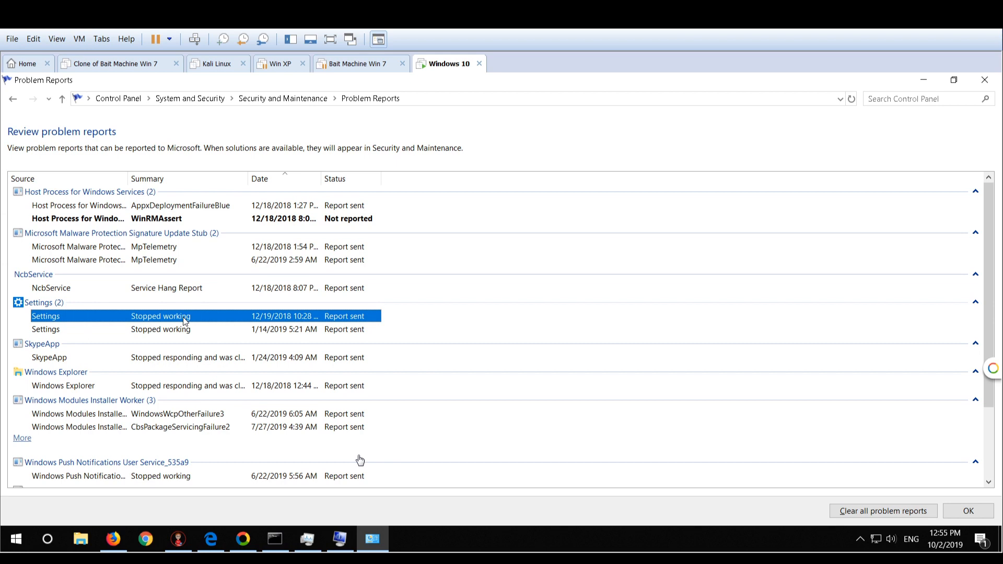
{"action": "left_click", "coordinate": [180, 332]}
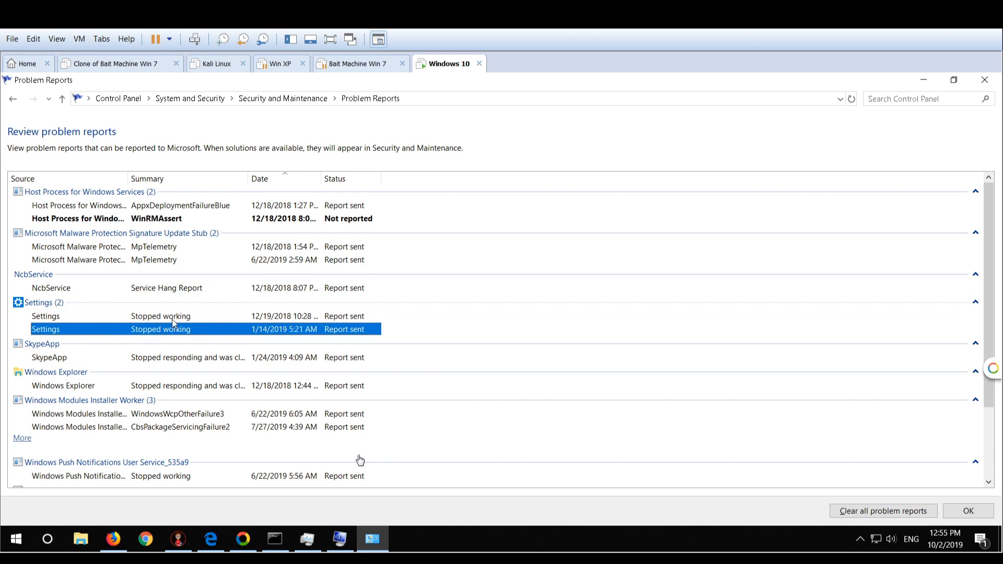
{"action": "left_click", "coordinate": [172, 319]}
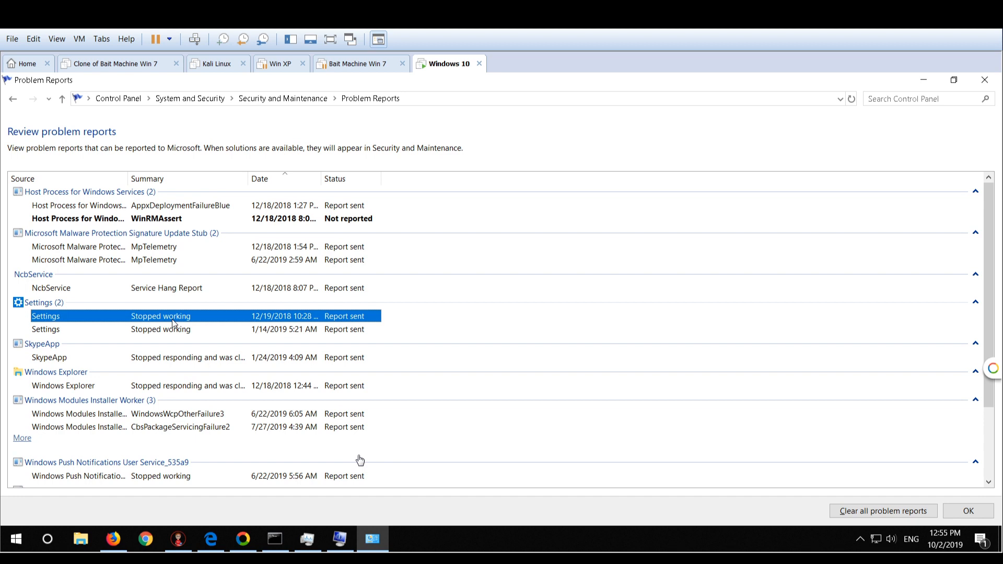
{"action": "left_click", "coordinate": [170, 288]}
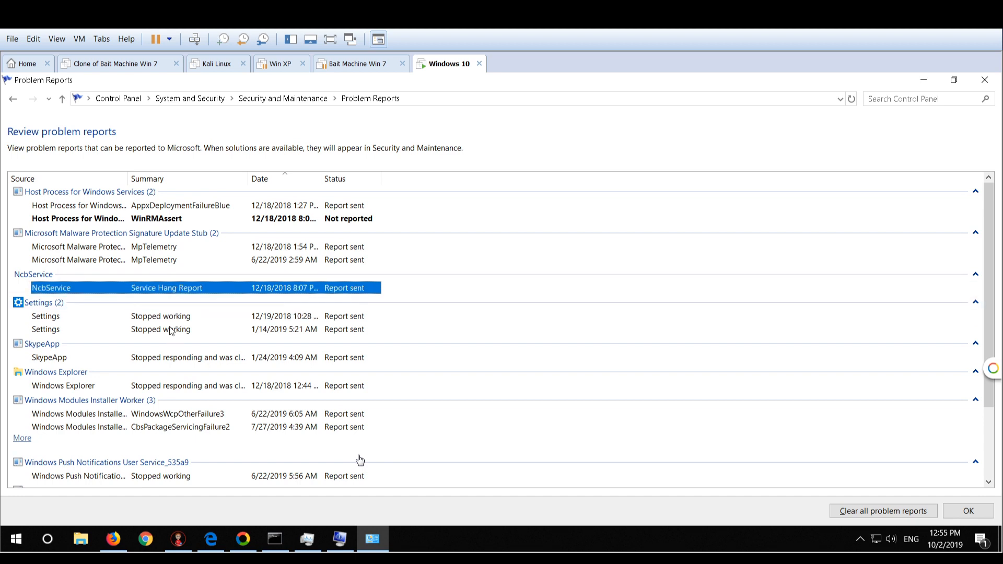
{"action": "left_click", "coordinate": [172, 331]}
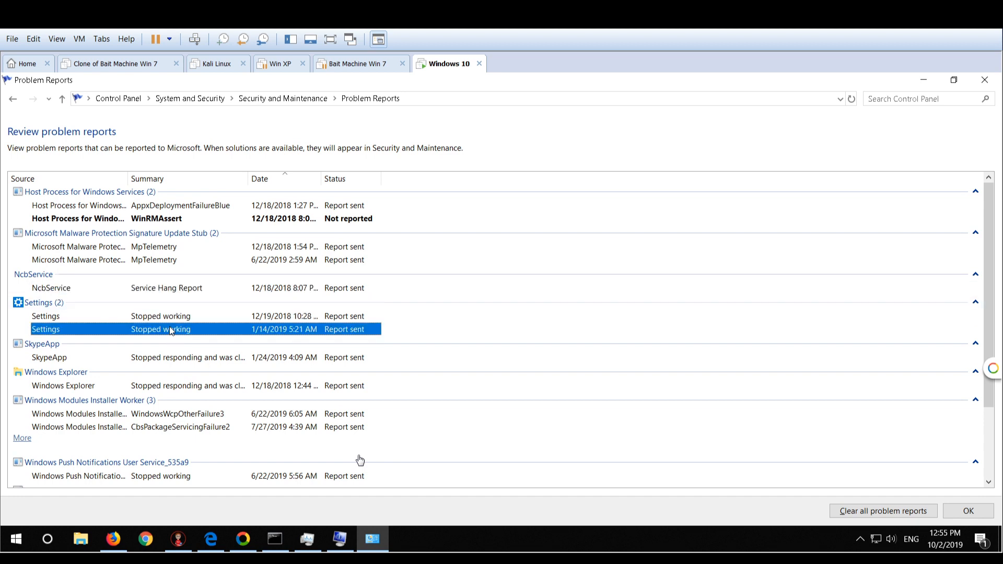
{"action": "left_click", "coordinate": [164, 389]}
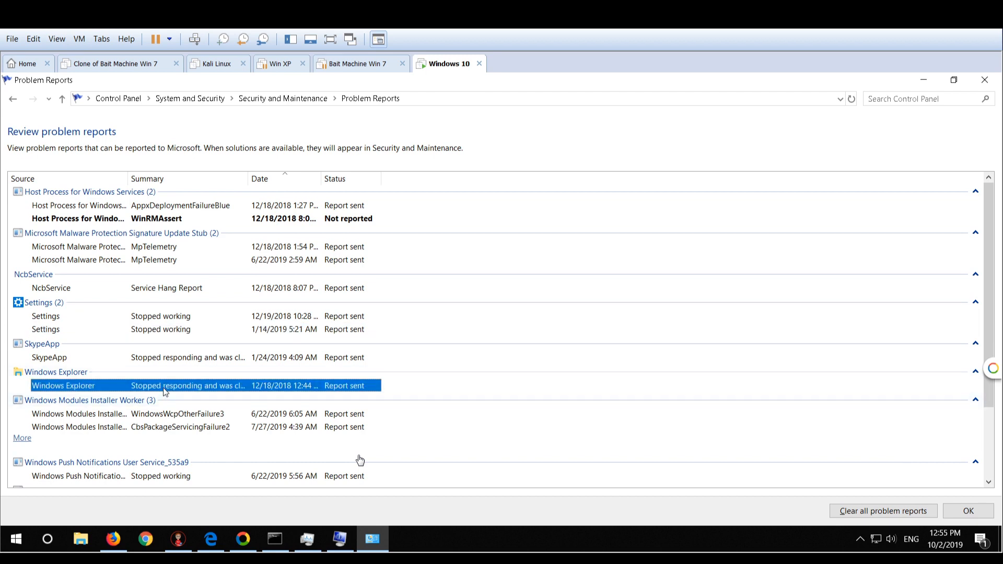
{"action": "left_click", "coordinate": [173, 220]}
{"action": "left_click", "coordinate": [174, 206]}
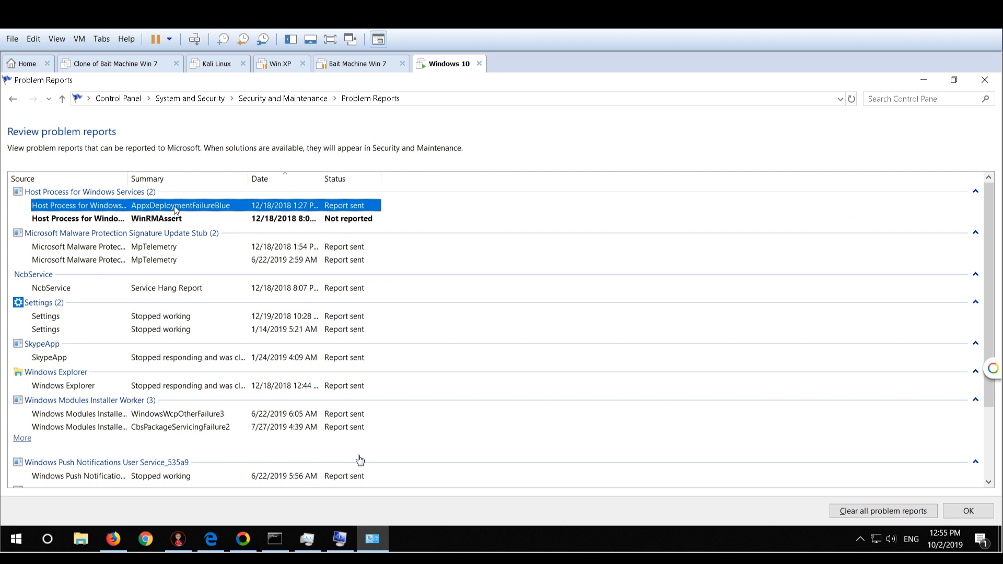
Examine the two WMI Provider Host reports and close the Problem Reports window
{"action": "scroll", "coordinate": [173, 402], "scroll_direction": "down", "scroll_amount": 2}
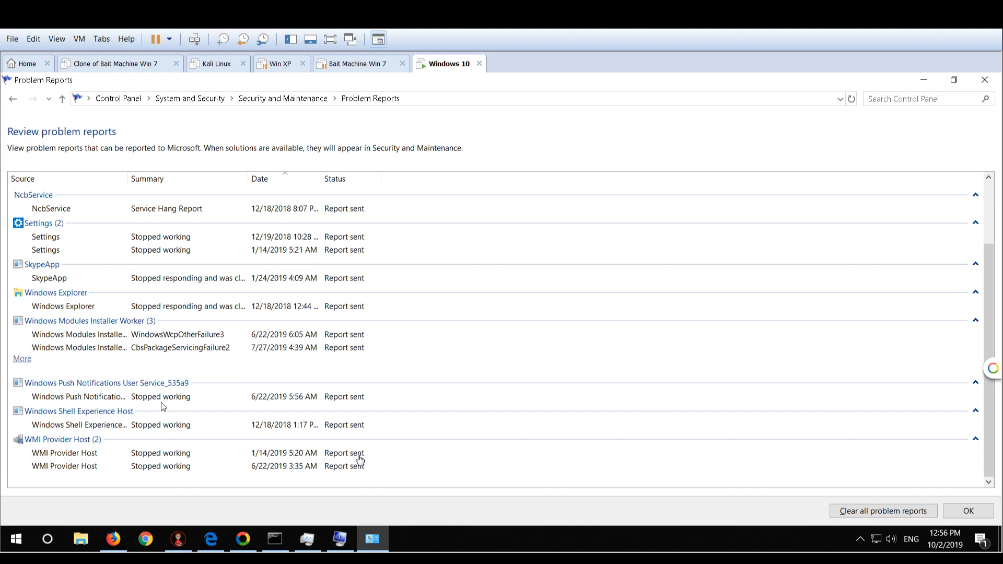
{"action": "left_click", "coordinate": [179, 455]}
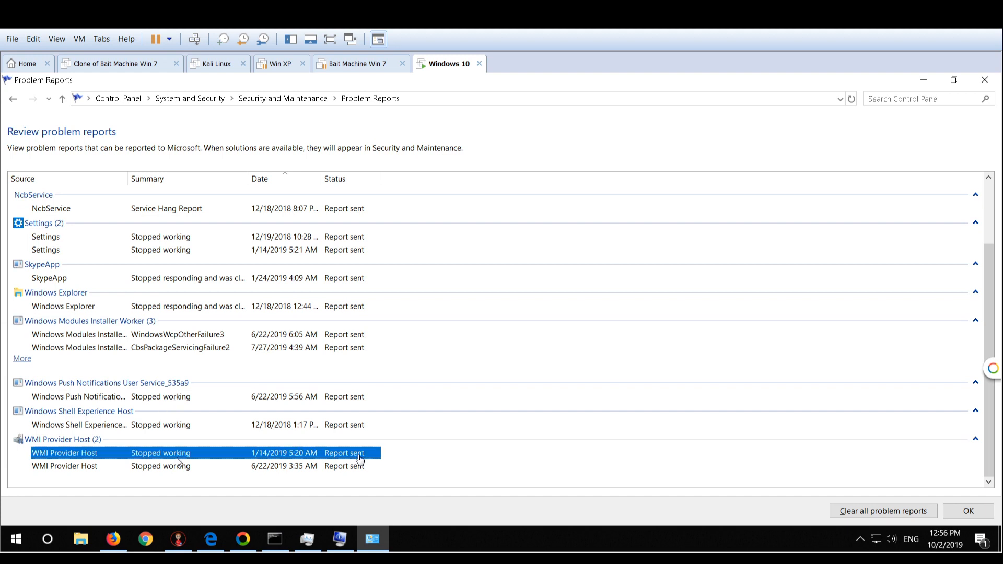
{"action": "left_click", "coordinate": [173, 464]}
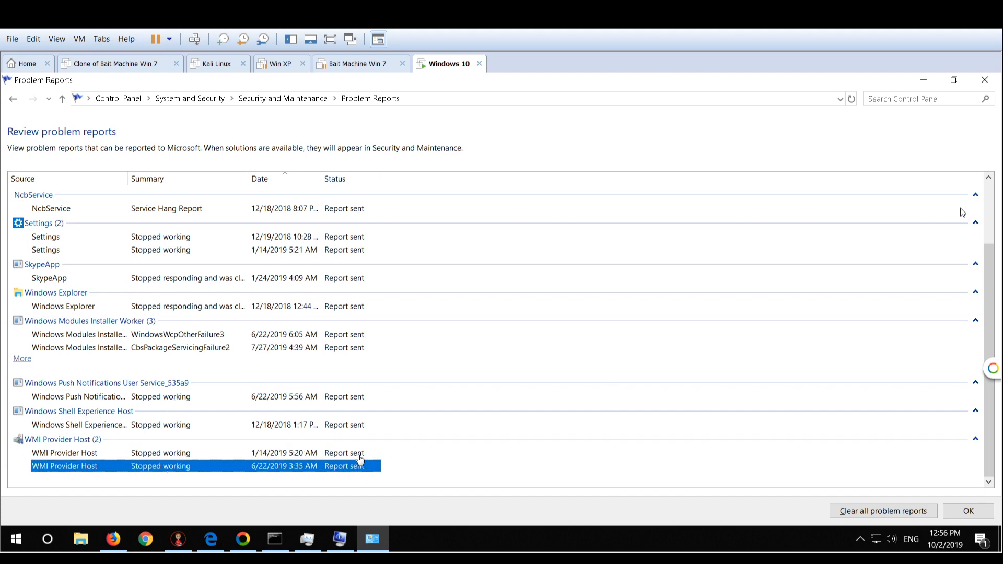
{"action": "left_click", "coordinate": [984, 80]}
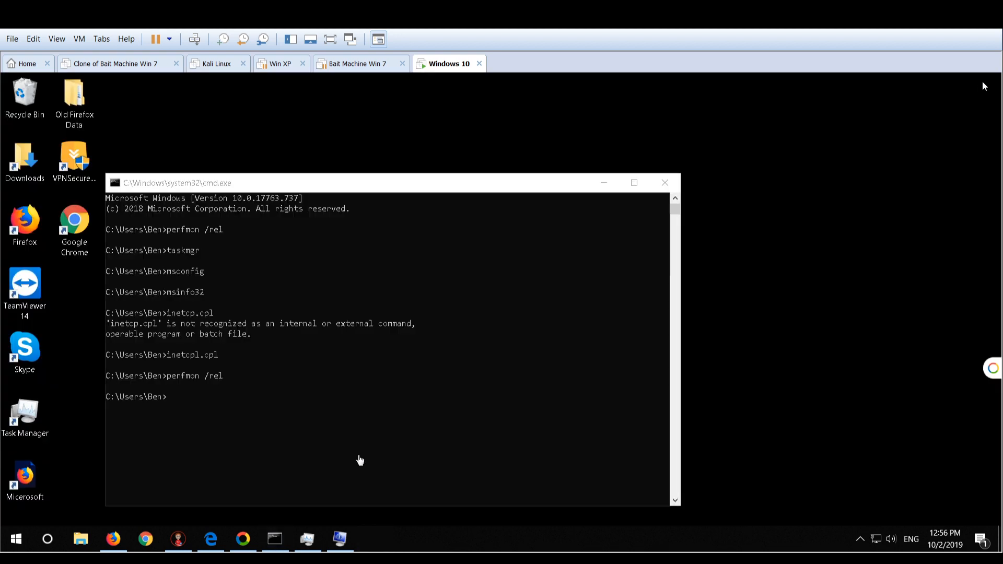
Switch to Firefox, dismiss the system failure alert on the Microsoft Official Support page, and minimize the browser
{"action": "left_click", "coordinate": [113, 540]}
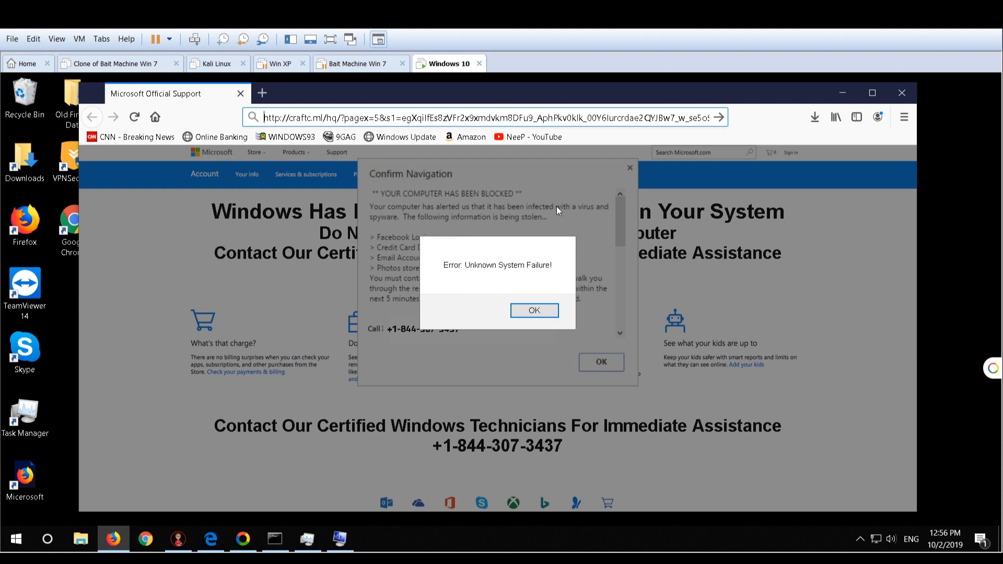
{"action": "key", "text": "Return"}
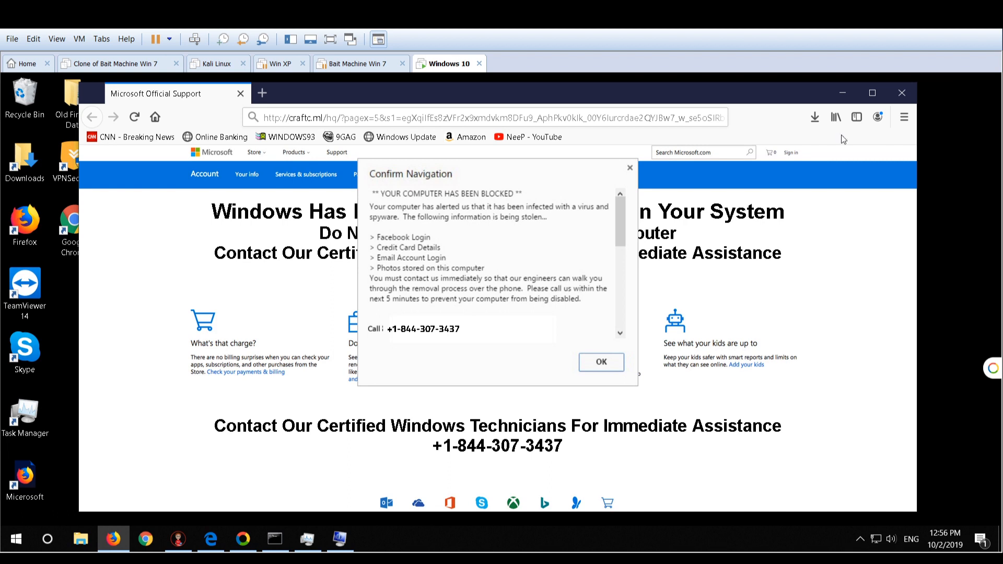
{"action": "left_click", "coordinate": [841, 96]}
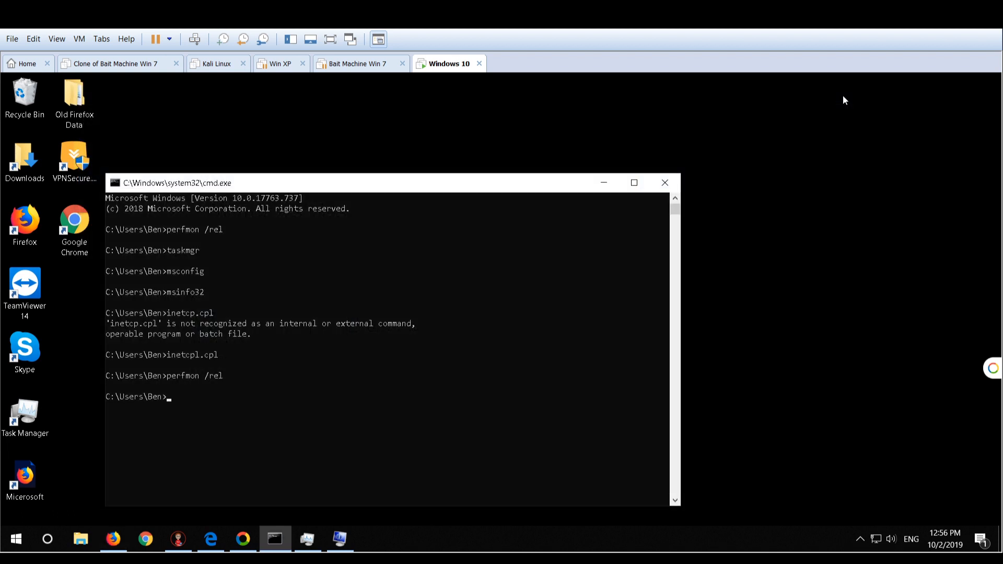
Run eventvwr from the command line to open Event Viewer
{"action": "left_click", "coordinate": [193, 399]}
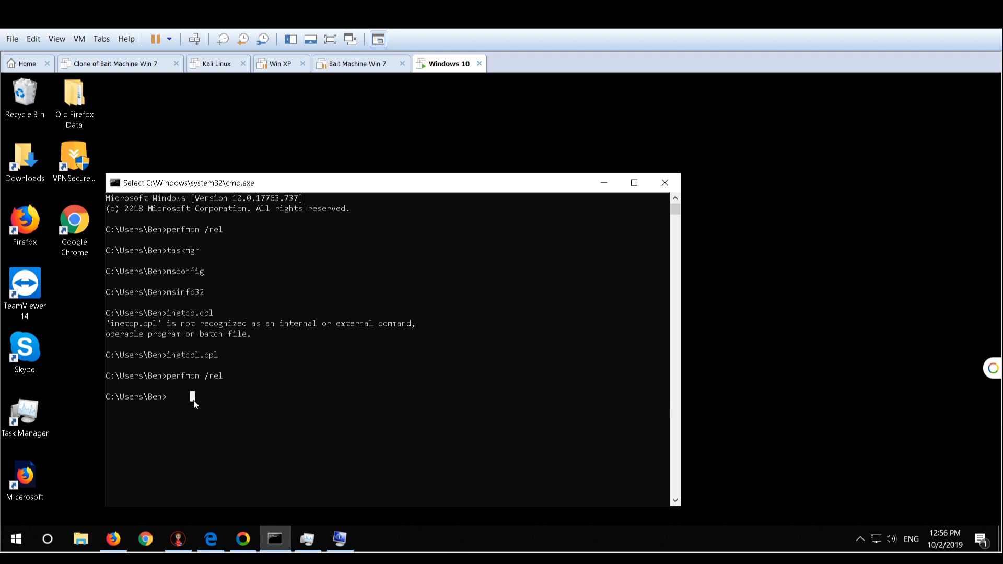
{"action": "type", "text": "eventvwr"}
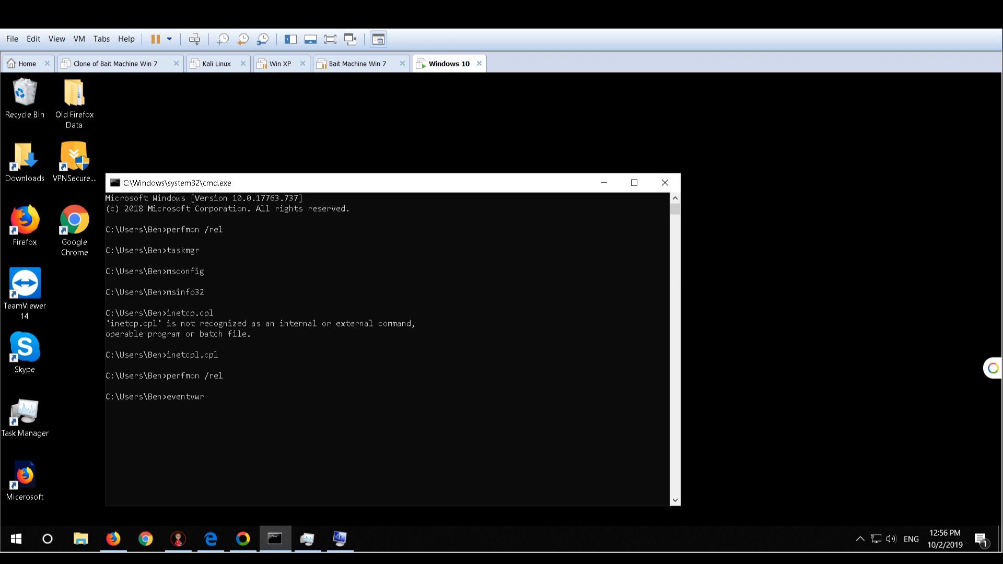
{"action": "key", "text": "Return"}
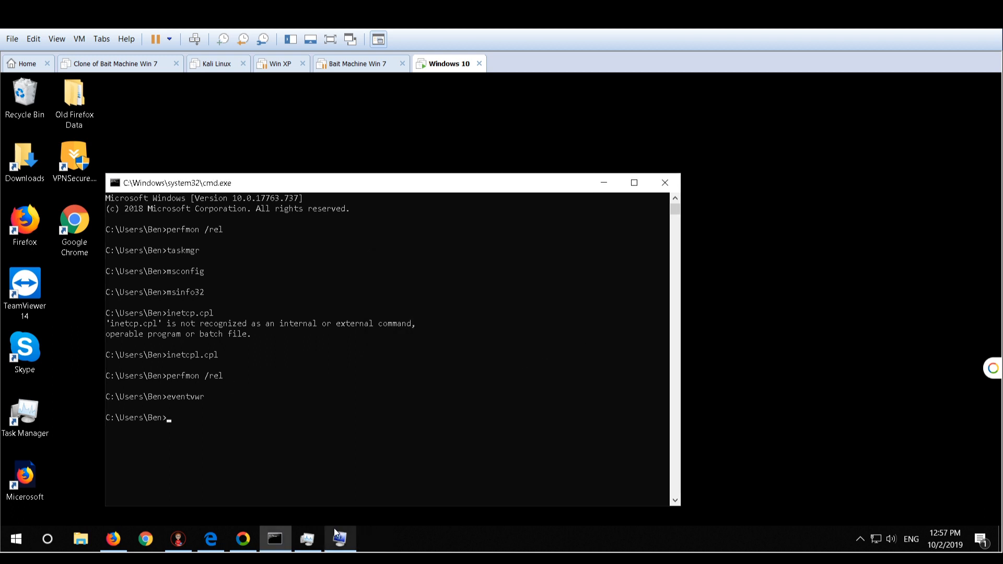
Bring Task Manager forward to check the disk performance, and switch to the other open system tool
{"action": "left_click", "coordinate": [311, 538]}
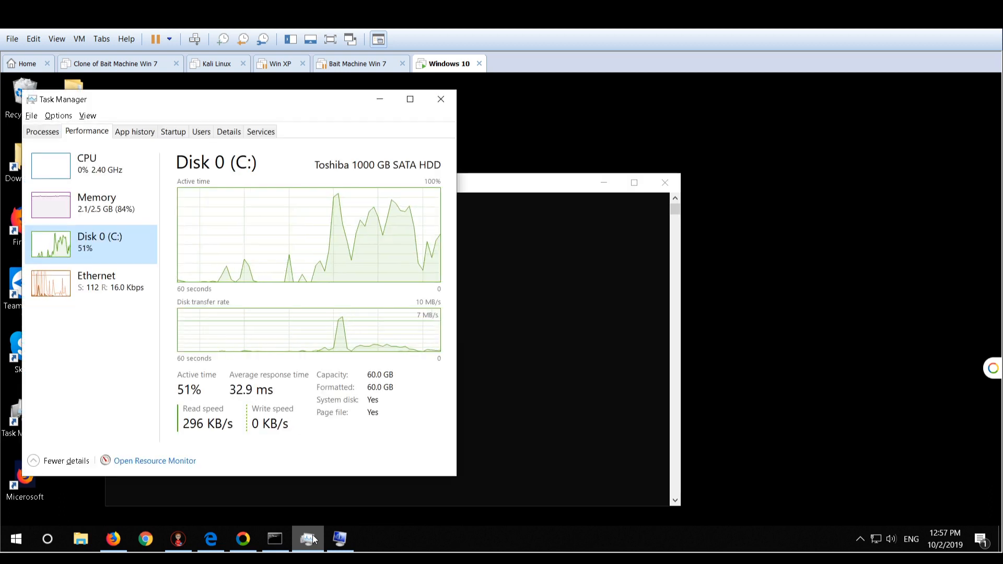
{"action": "left_click", "coordinate": [338, 544]}
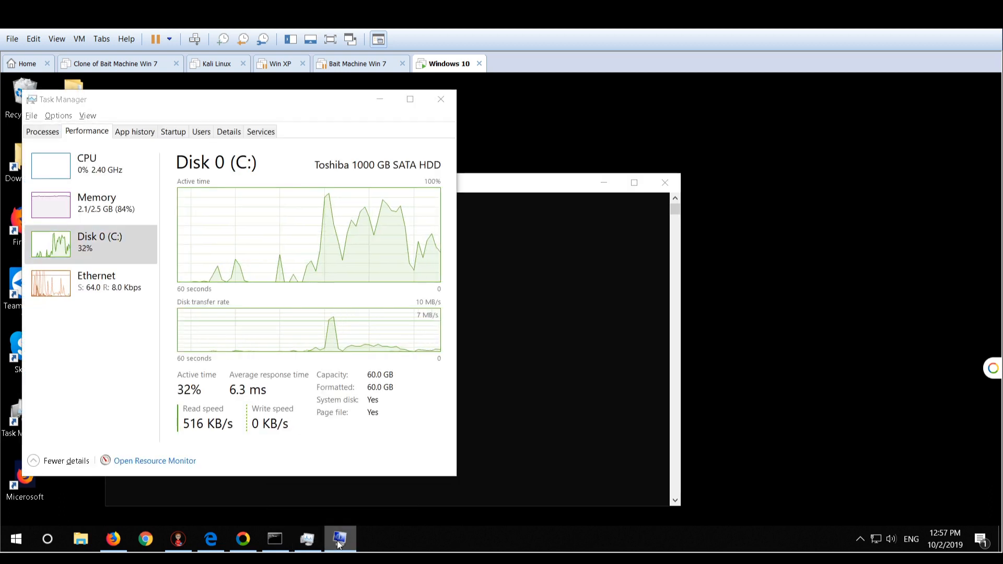
{"action": "left_click", "coordinate": [338, 544]}
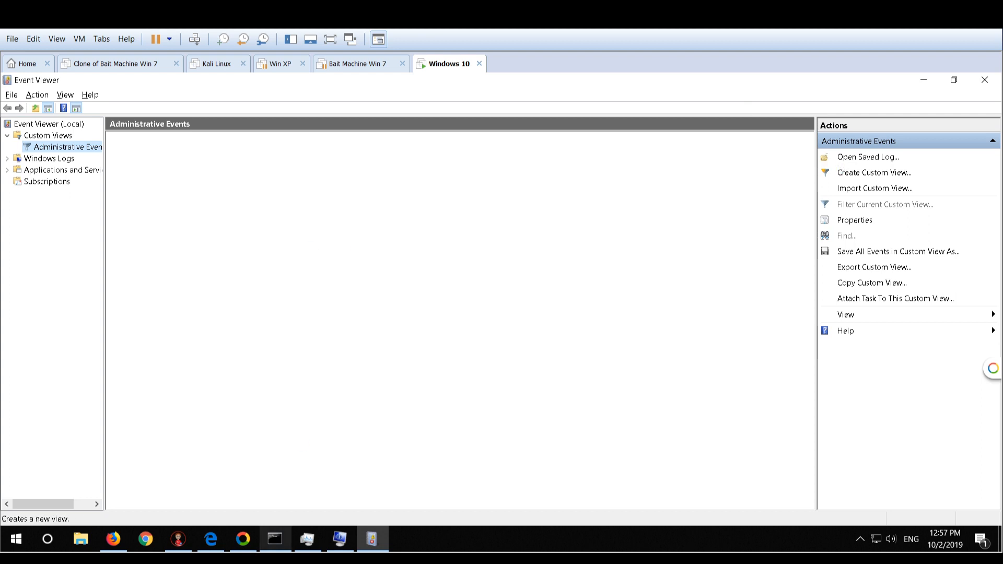
Try to minimize the Event Viewer window
{"action": "mouse_move", "coordinate": [275, 539]}
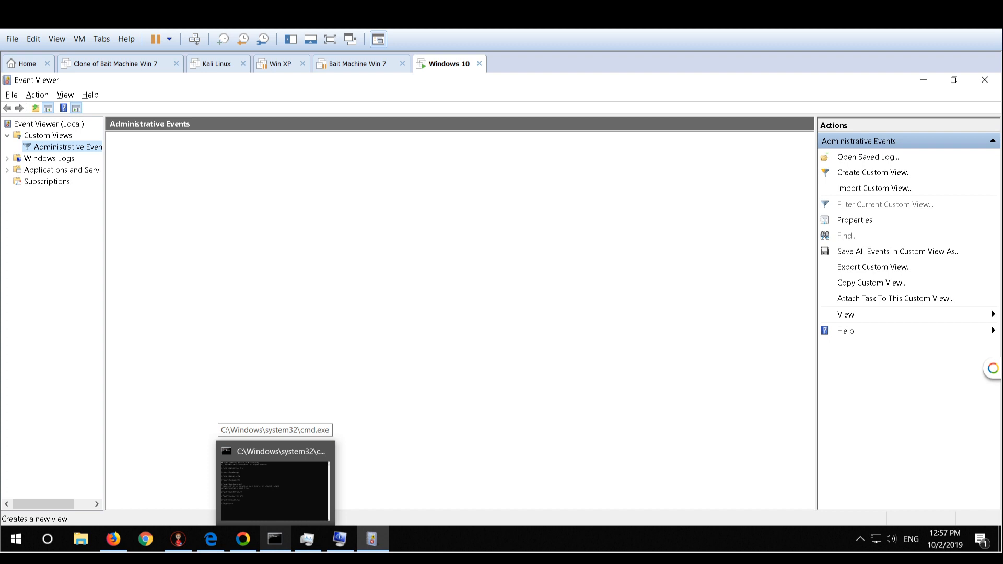
{"action": "left_click", "coordinate": [924, 80]}
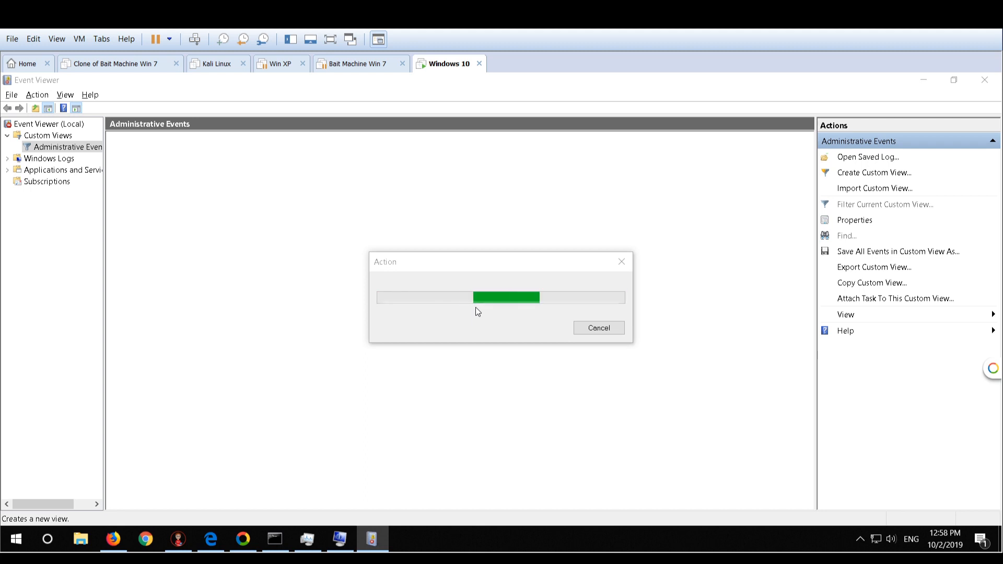
Bring the Support Nerds remote support chat forward to view its session messages, move it lower, and minimize it
{"action": "left_click", "coordinate": [192, 537]}
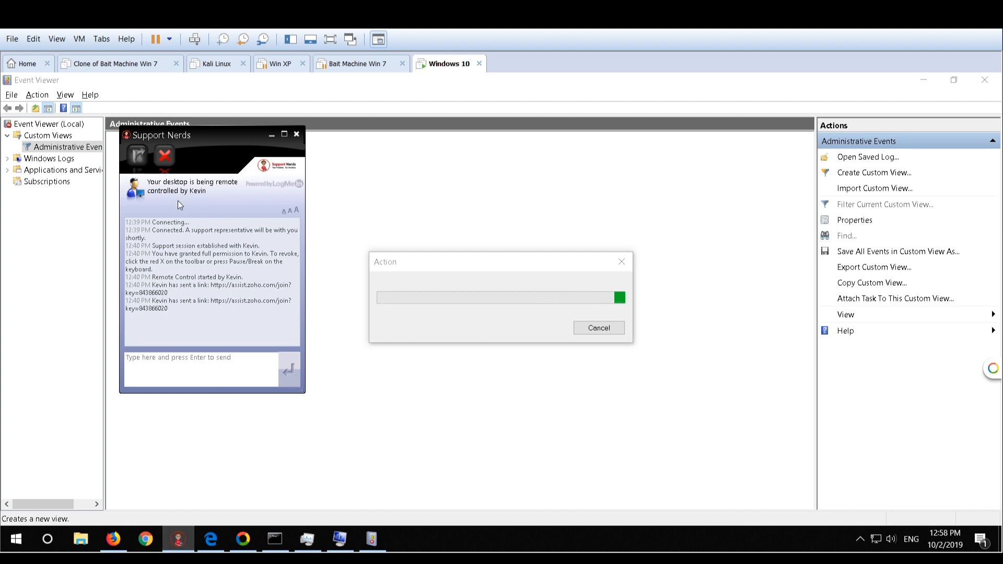
{"action": "left_click_drag", "start_coordinate": [198, 139], "coordinate": [193, 160]}
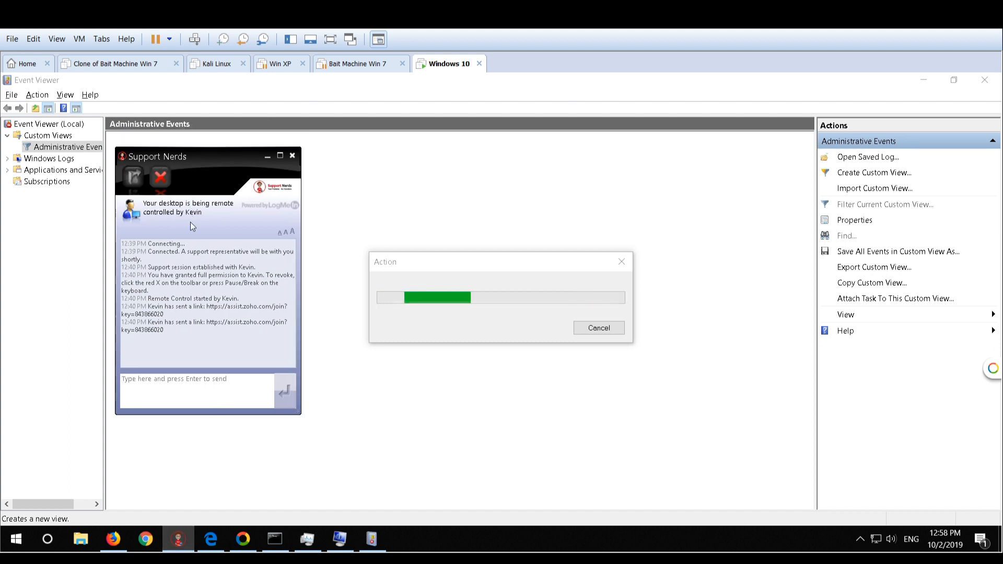
{"action": "left_click", "coordinate": [268, 156]}
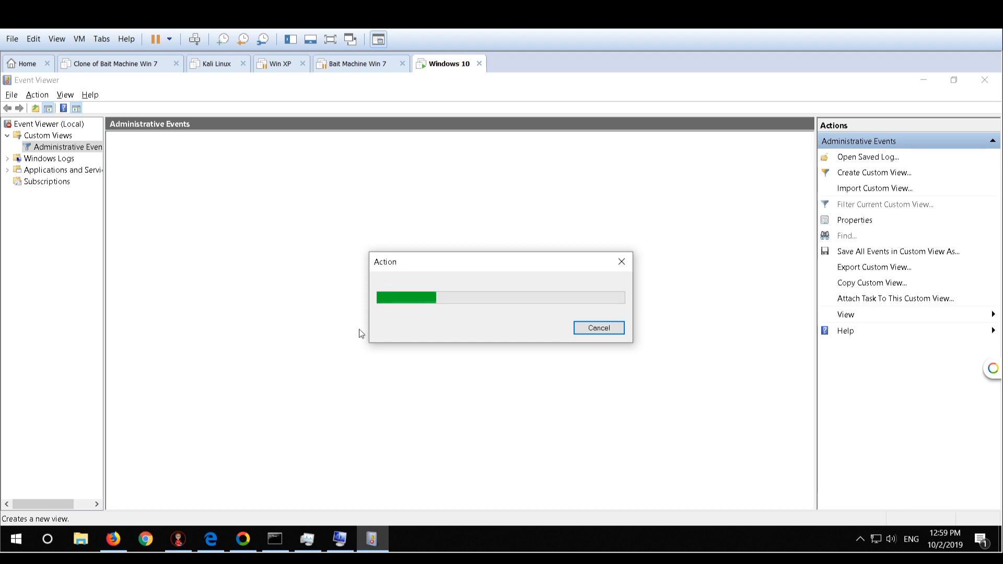
Bring Task Manager forward to check the disk activity while Event Viewer loads, and minimize it again
{"action": "mouse_move", "coordinate": [307, 538]}
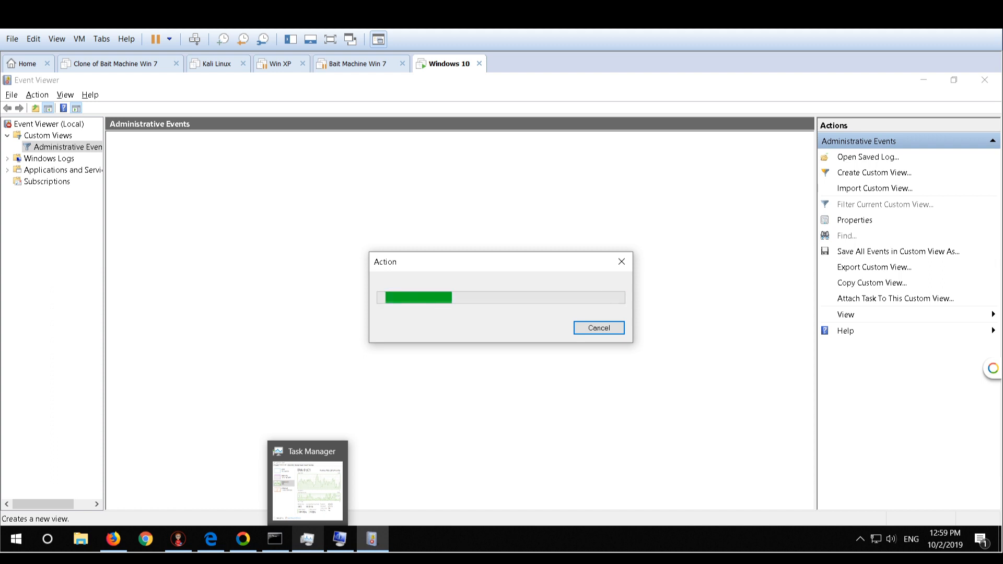
{"action": "left_click", "coordinate": [304, 538]}
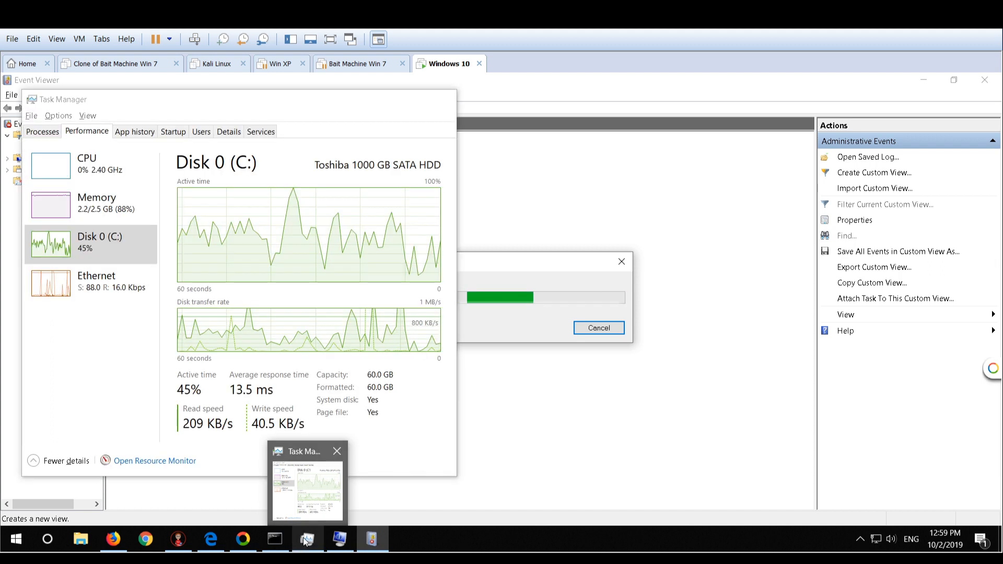
{"action": "left_click", "coordinate": [304, 538]}
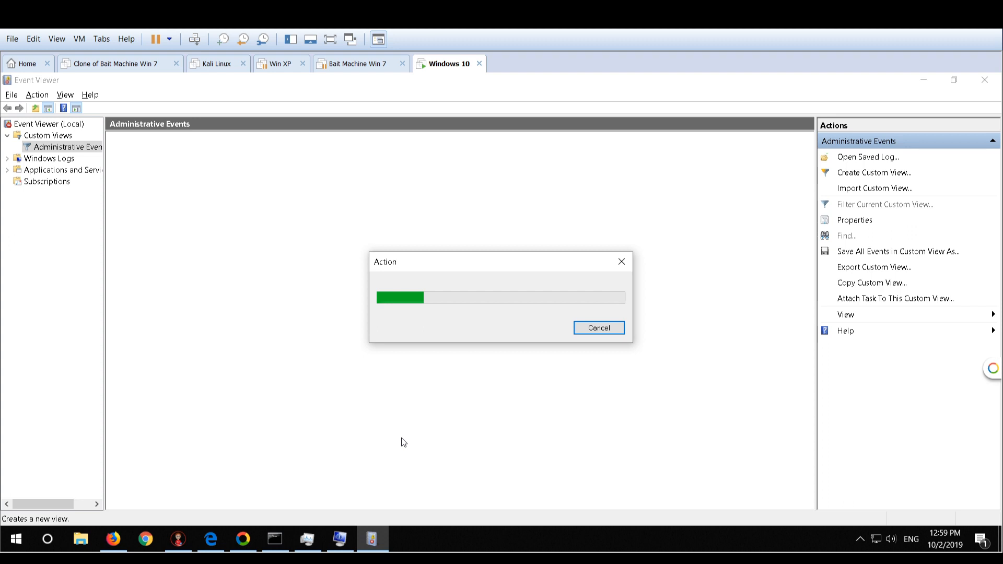
Stop the pending action in Event Viewer, look for available options on the Event Viewer (Local) node, and close the window
{"action": "left_click", "coordinate": [587, 374]}
{"action": "left_click", "coordinate": [538, 338]}
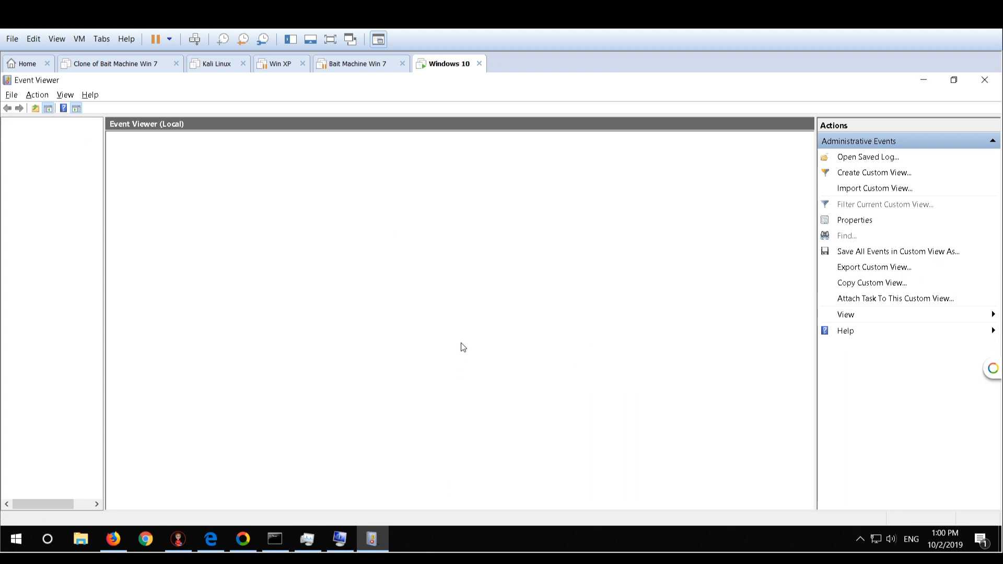
{"action": "left_click", "coordinate": [877, 177]}
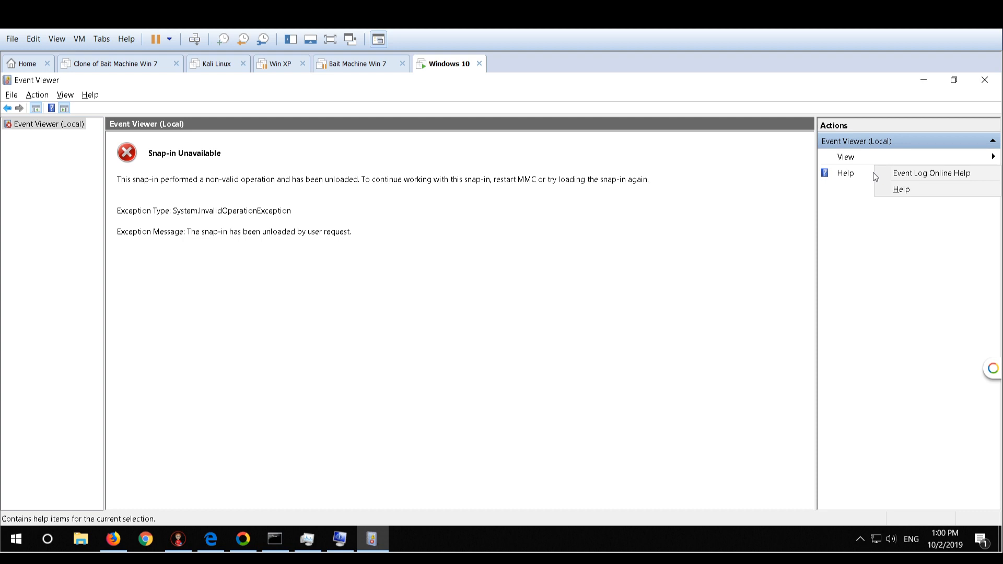
{"action": "left_click", "coordinate": [14, 126]}
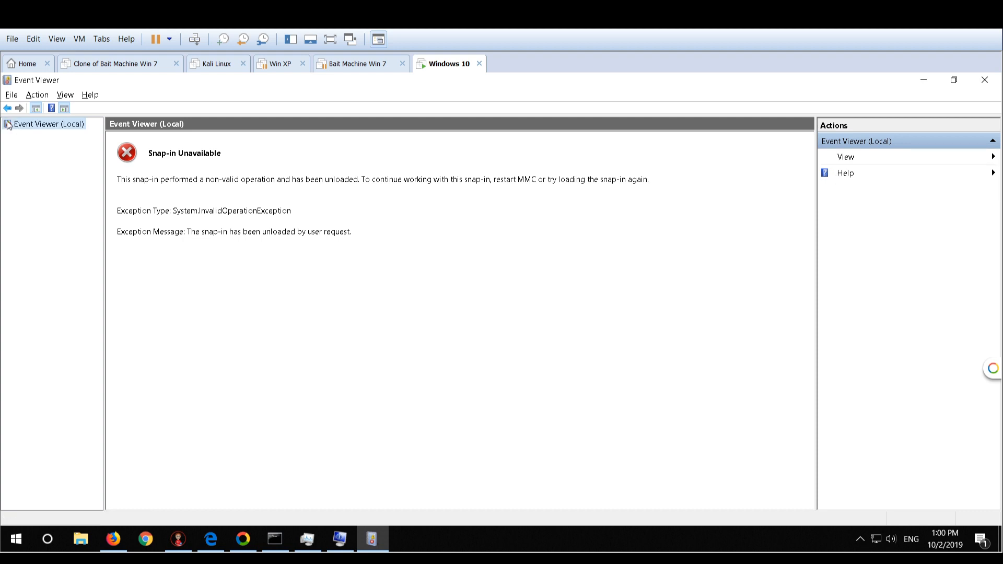
{"action": "left_click", "coordinate": [7, 109]}
{"action": "left_click", "coordinate": [993, 158]}
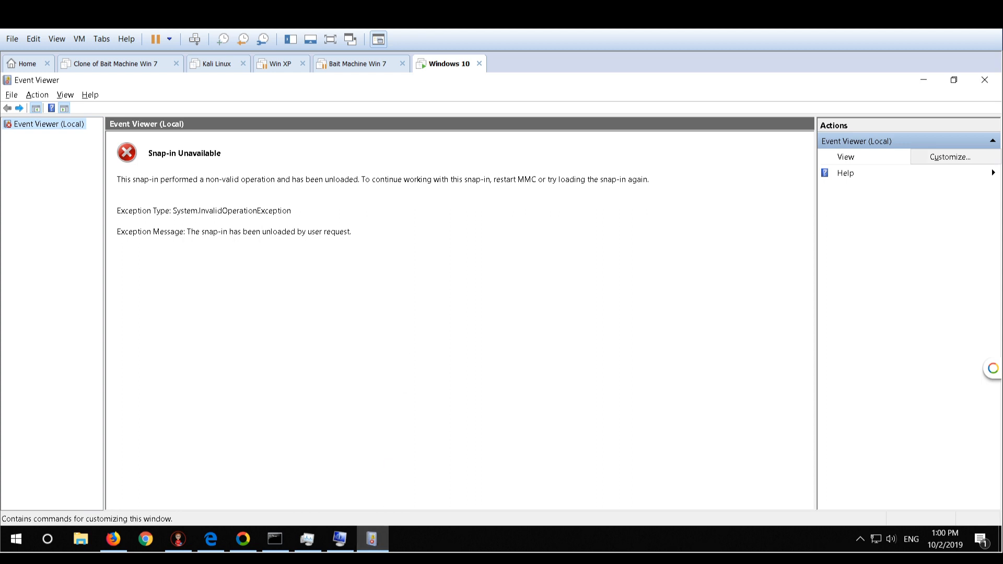
{"action": "left_click", "coordinate": [985, 80]}
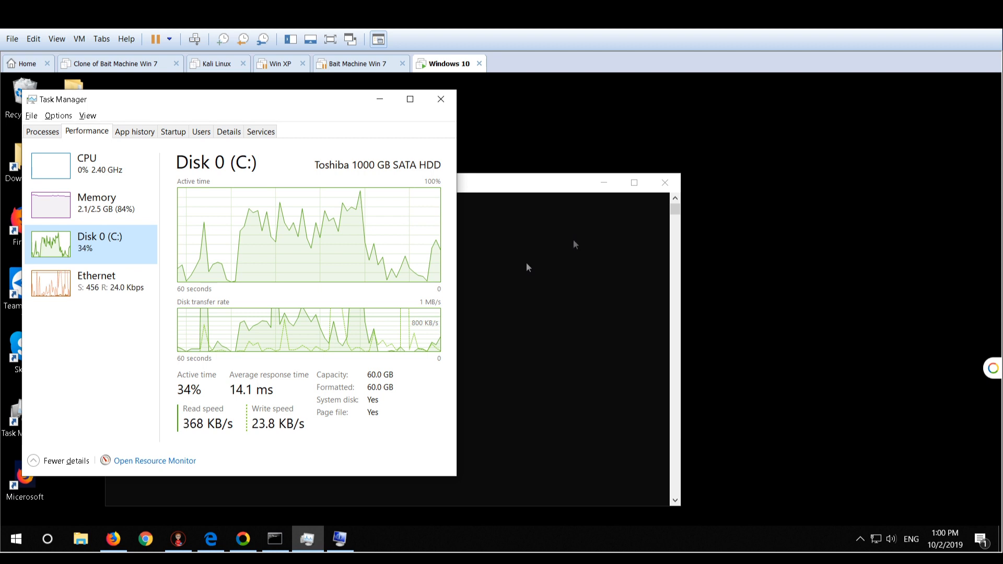
Close the Task Manager and System Information windows
{"action": "left_click", "coordinate": [445, 102]}
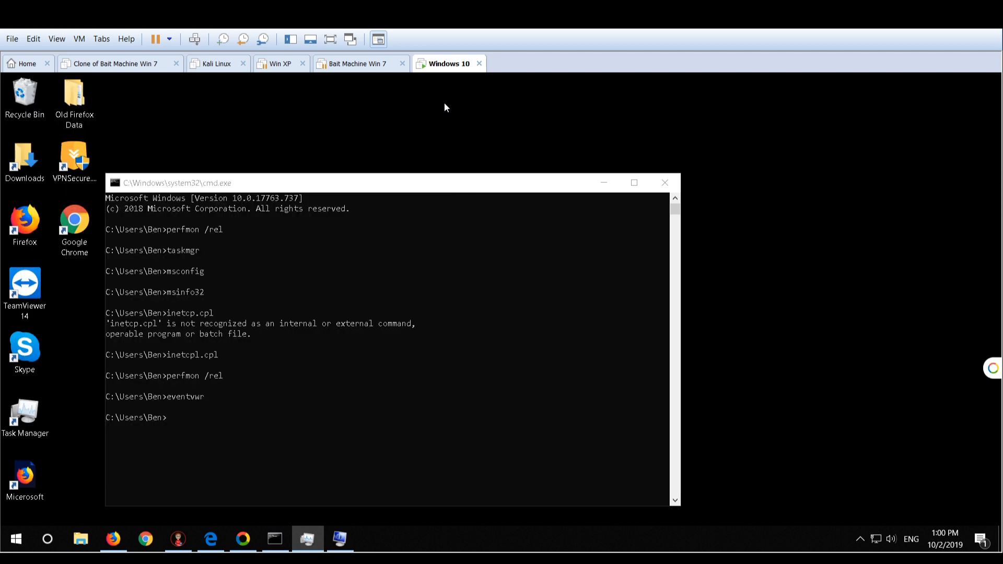
{"action": "left_click", "coordinate": [439, 100]}
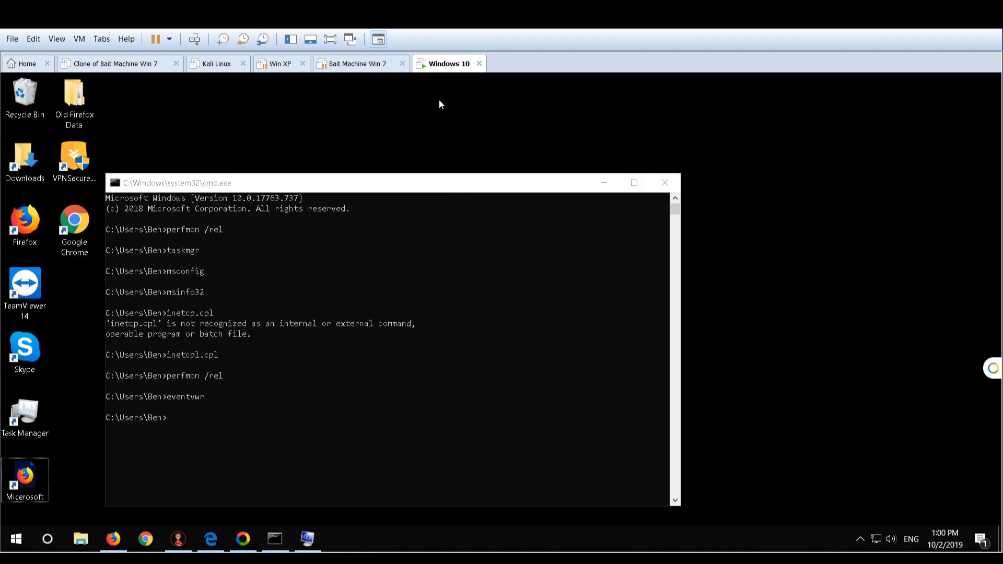
{"action": "left_click", "coordinate": [306, 534]}
{"action": "right_click", "coordinate": [307, 534]}
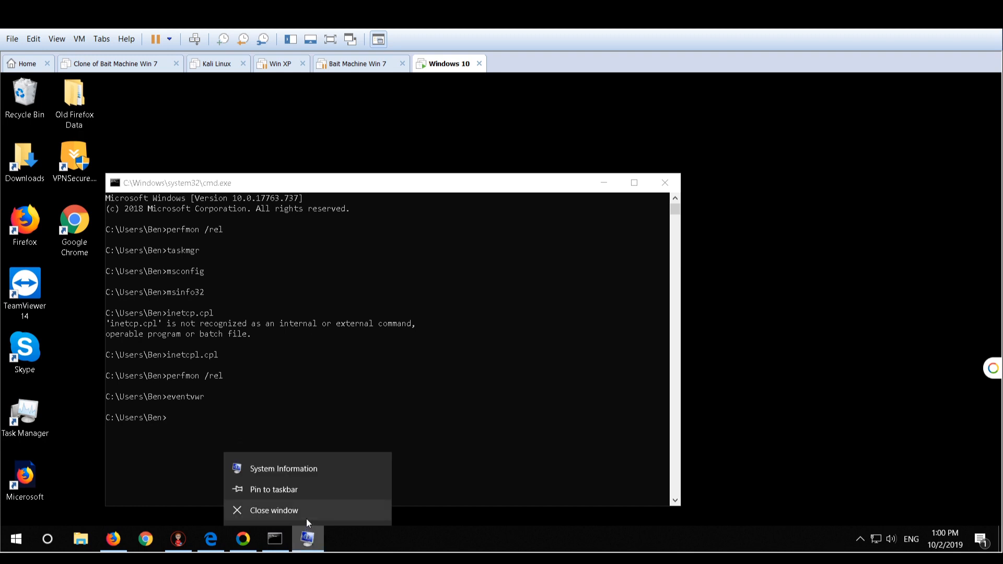
{"action": "left_click", "coordinate": [307, 512]}
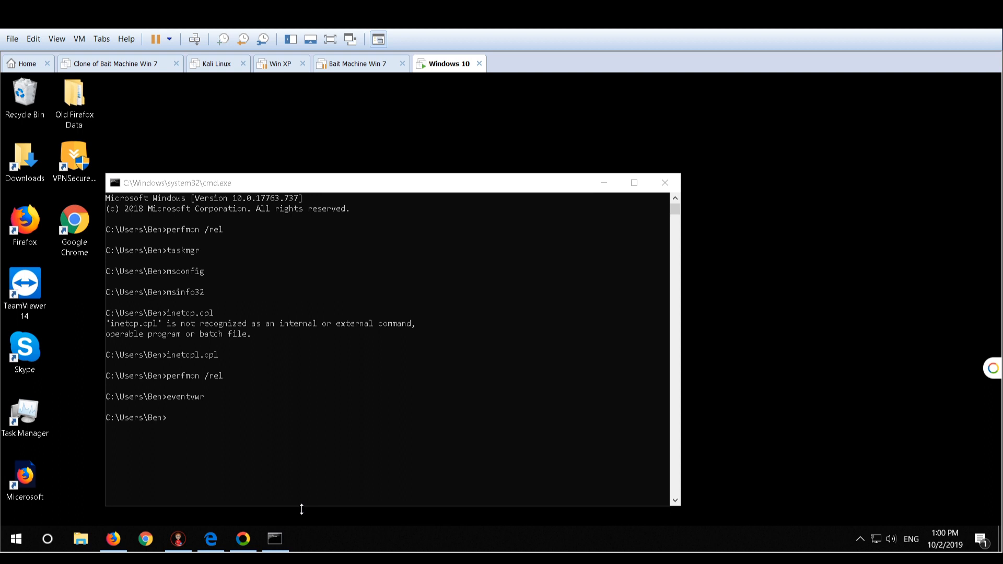
Run eventvwr again from the command line and start creating a custom view in Event Viewer
{"action": "left_click", "coordinate": [374, 452]}
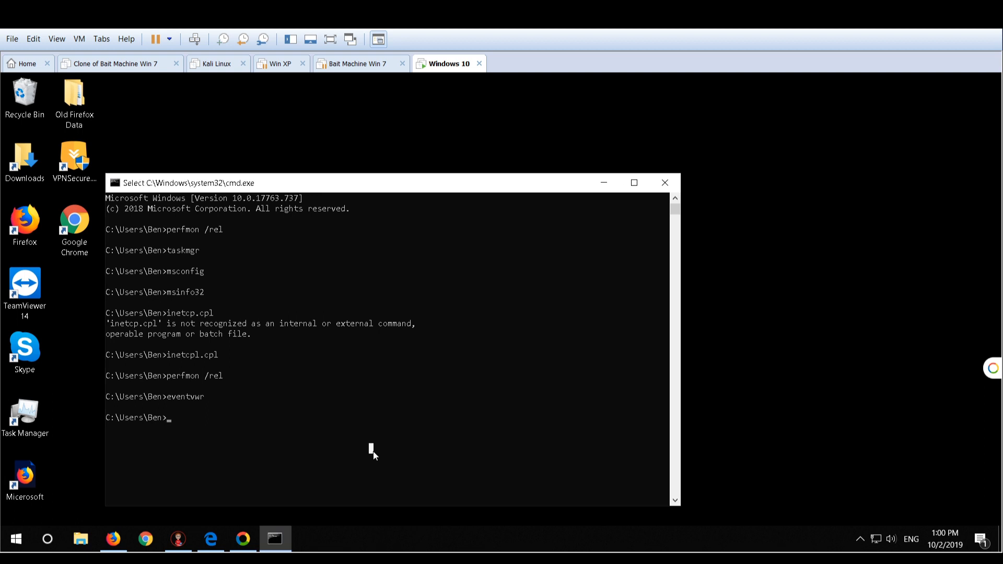
{"action": "type", "text": "ven"}
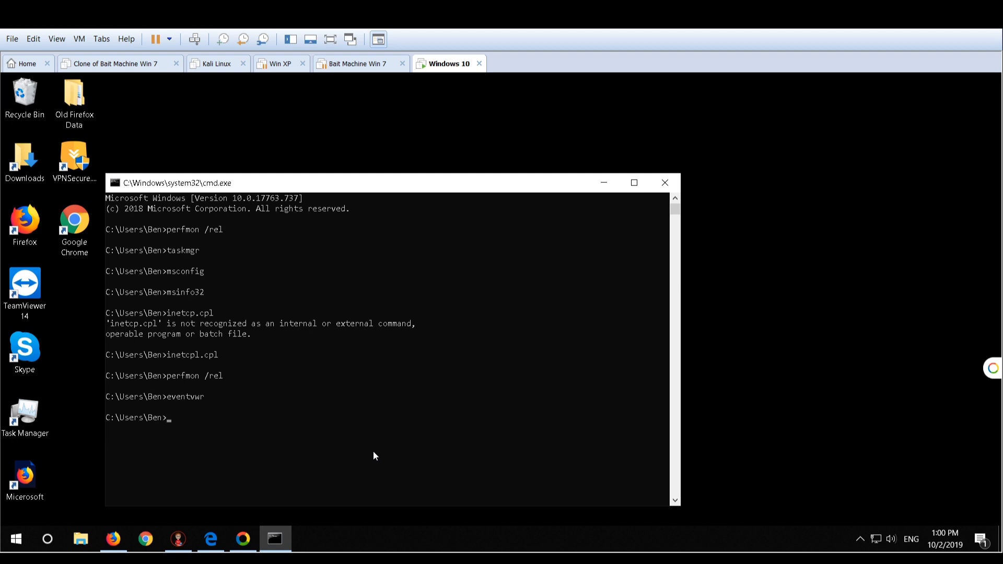
{"action": "type", "text": "ventvwr"}
{"action": "key", "text": "Return"}
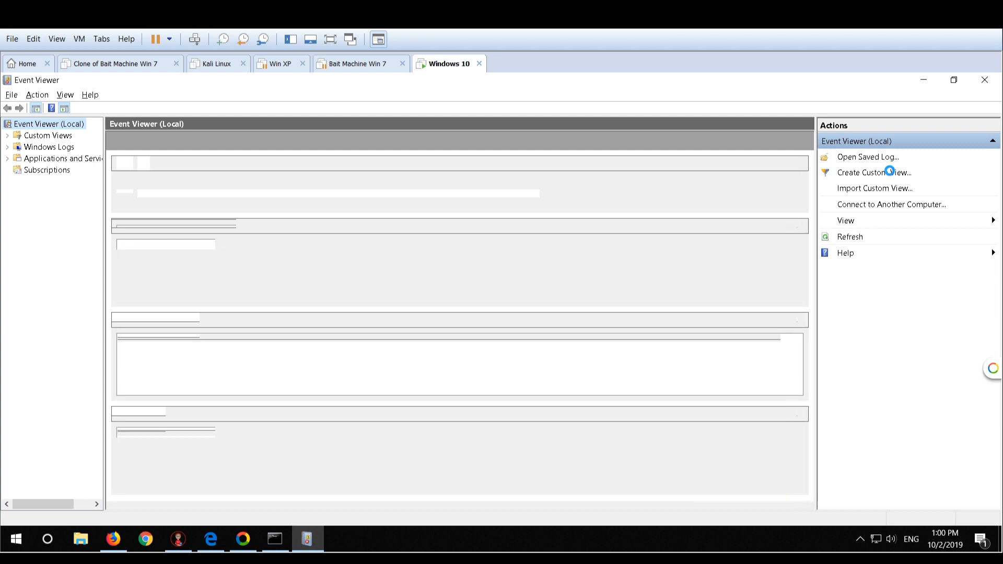
{"action": "left_click", "coordinate": [890, 172]}
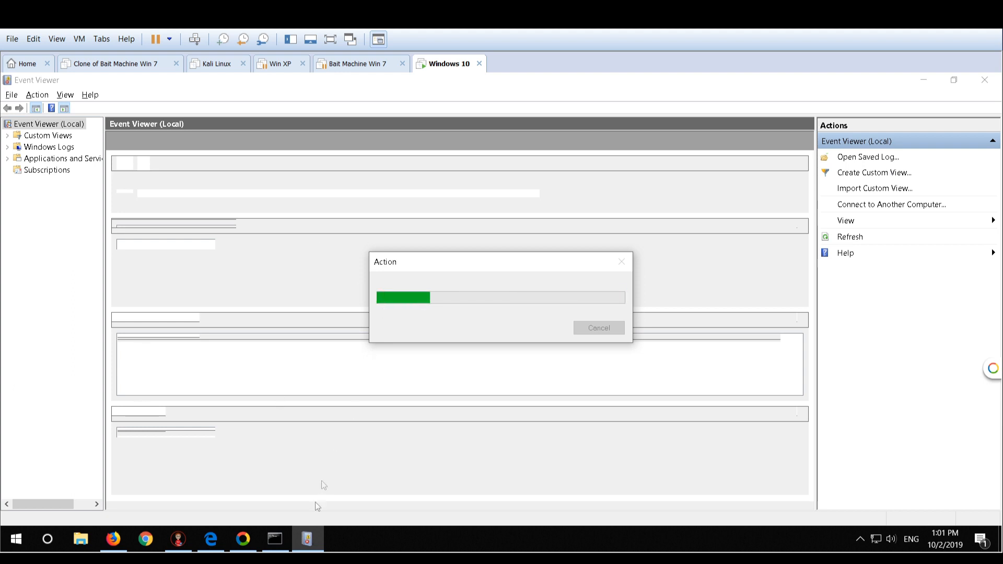
{"action": "mouse_move", "coordinate": [308, 537]}
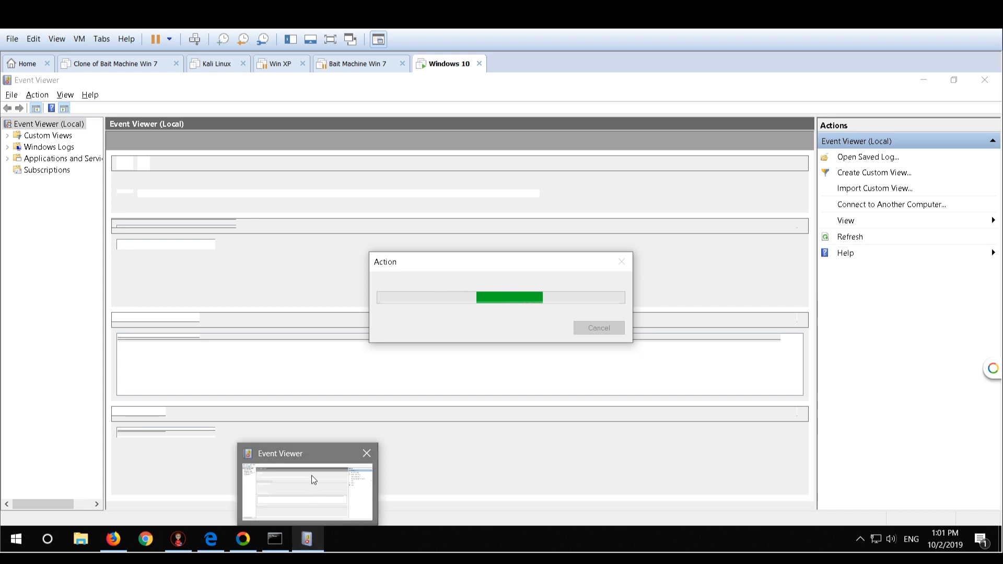
Switch to Microsoft Edge, close its New tab page, and close the browser
{"action": "left_click", "coordinate": [201, 536]}
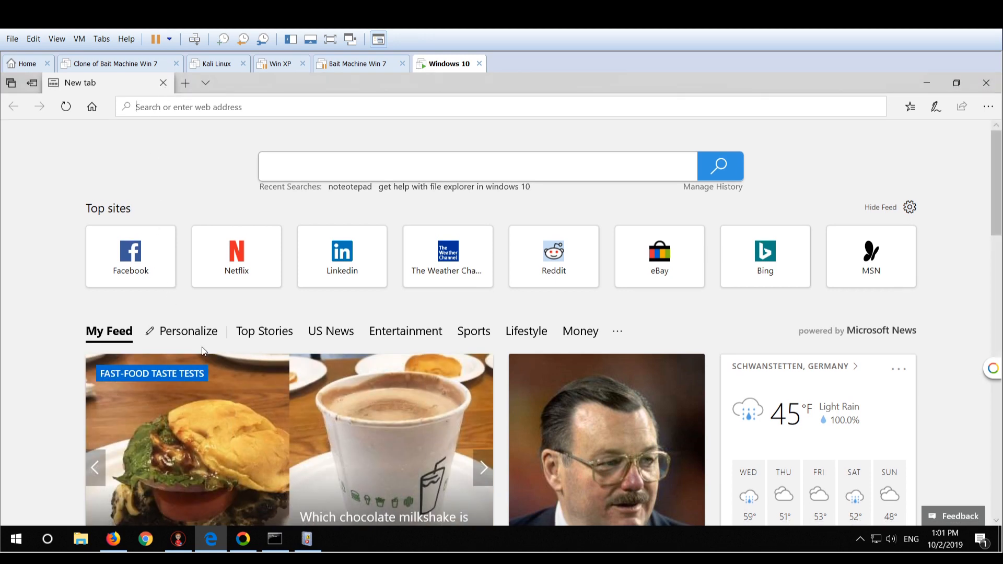
{"action": "left_click", "coordinate": [163, 84]}
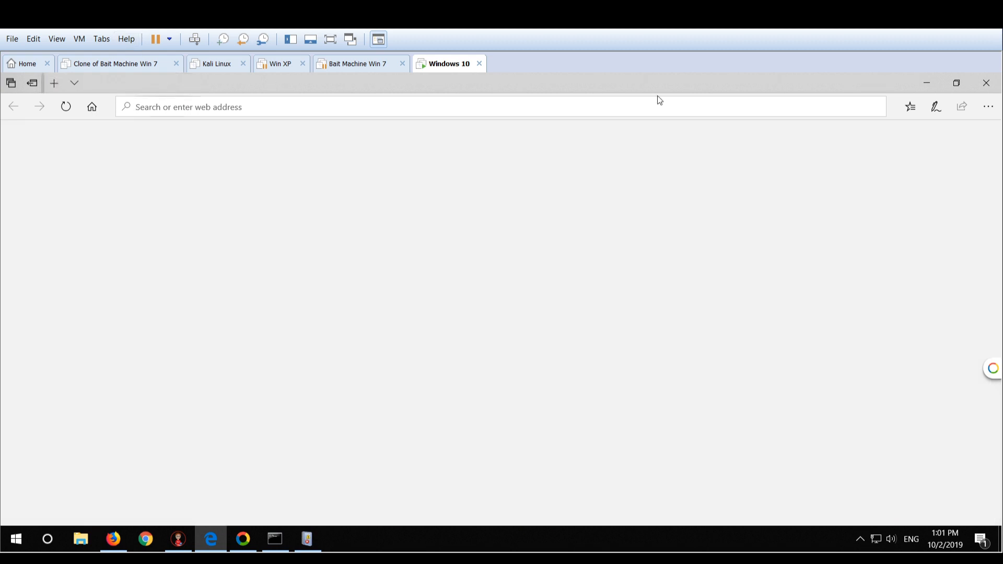
{"action": "left_click", "coordinate": [986, 84]}
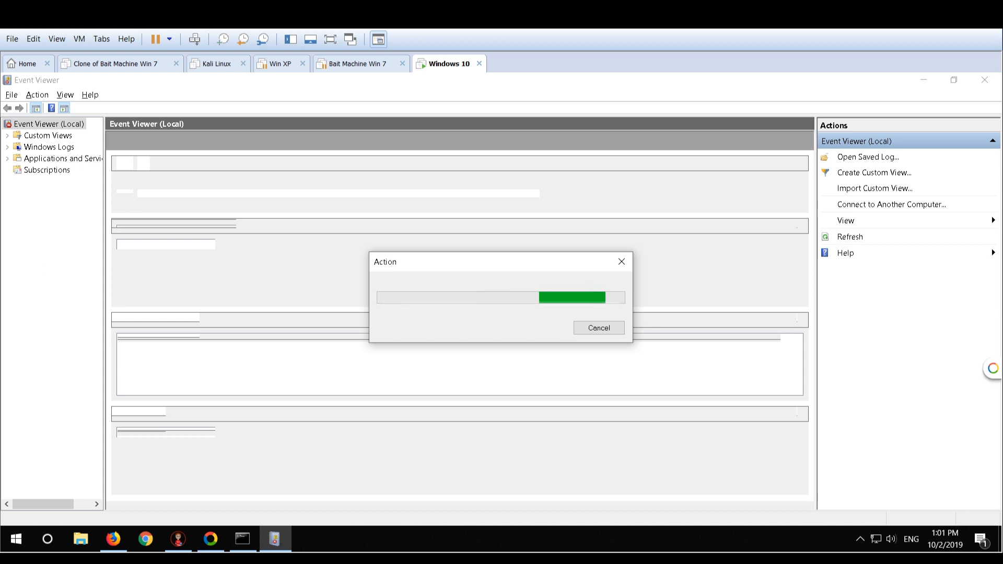
Return to the Command Prompt and run driverquery to list the installed drivers
{"action": "mouse_move", "coordinate": [242, 542]}
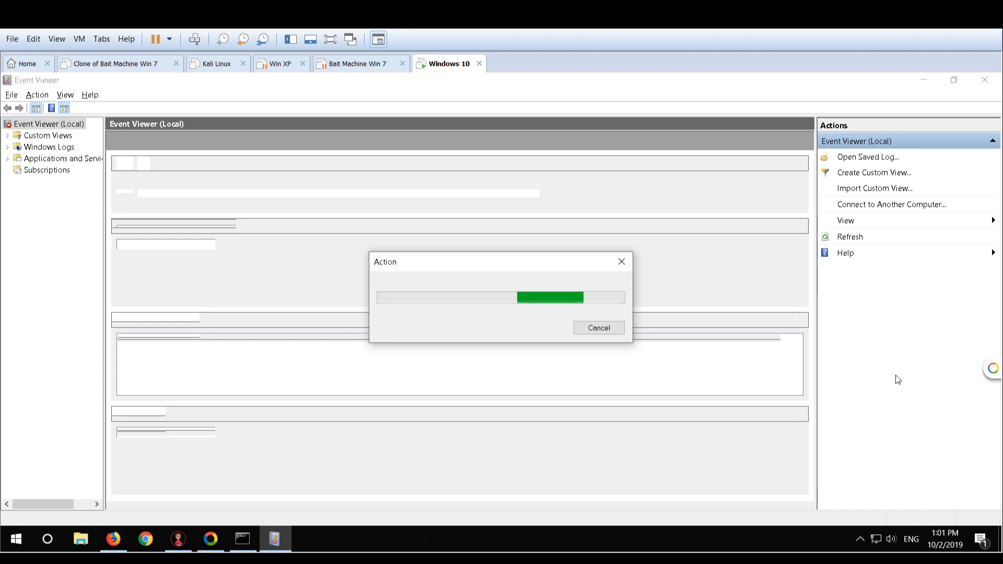
{"action": "left_click", "coordinate": [243, 541]}
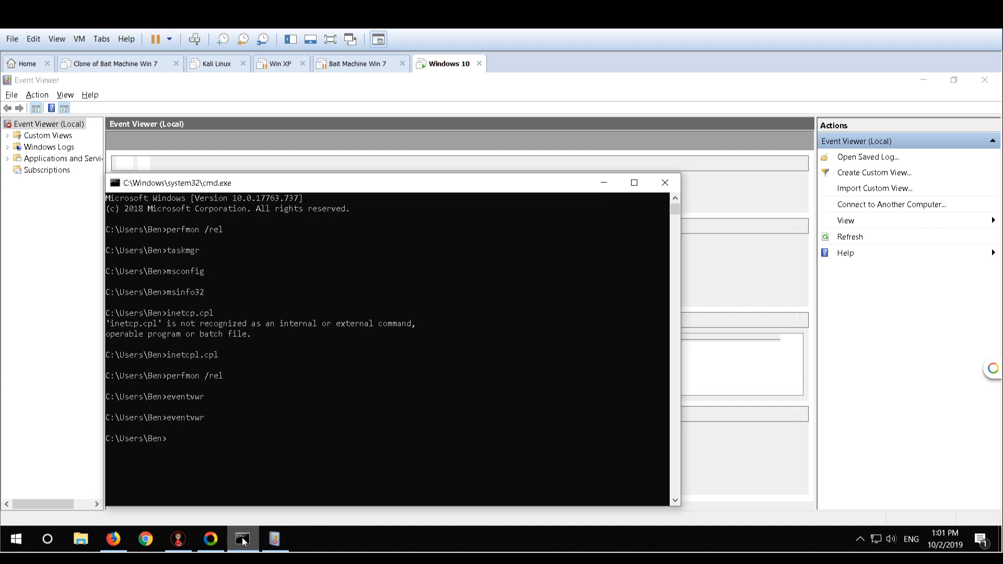
{"action": "left_click", "coordinate": [255, 407]}
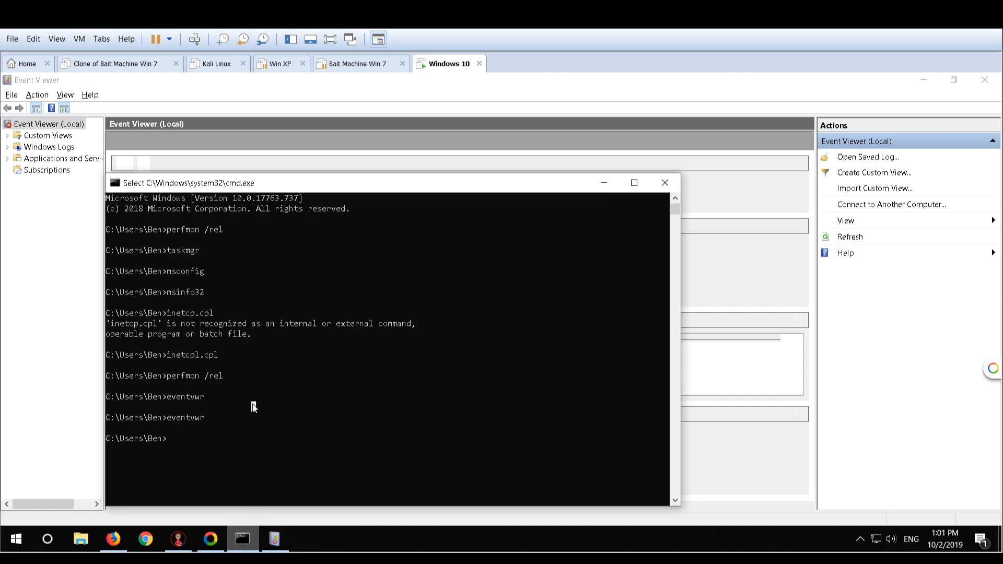
{"action": "key", "text": "Escape"}
{"action": "type", "text": "driver"}
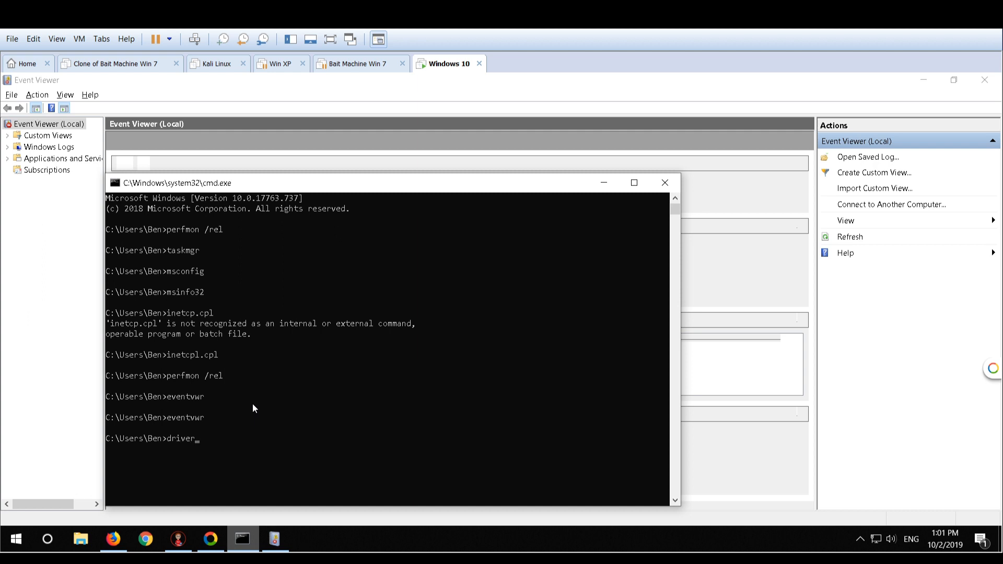
{"action": "type", "text": "query"}
{"action": "key", "text": "Return"}
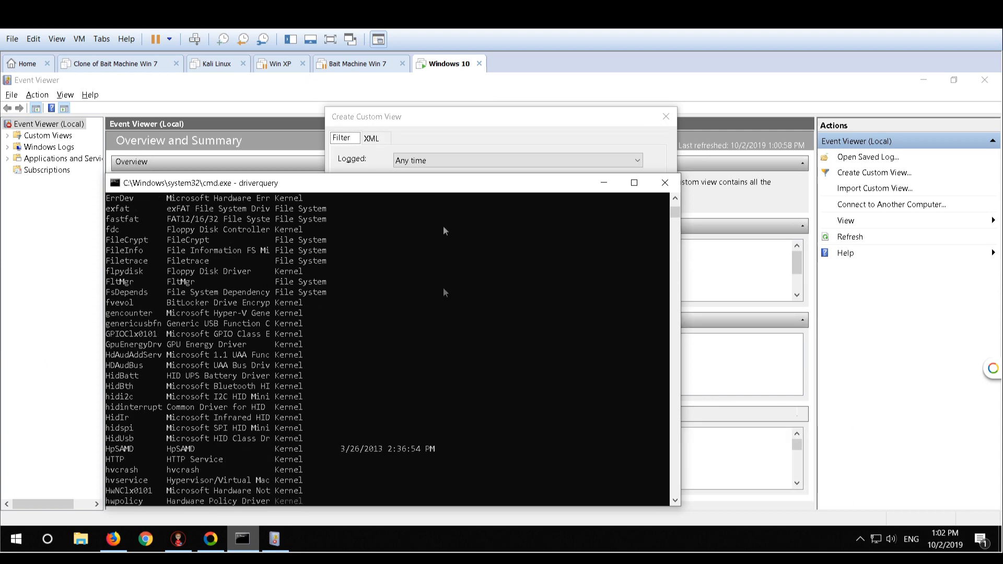
Cancel the Create Custom View dialog and minimize Event Viewer
{"action": "left_click", "coordinate": [428, 139]}
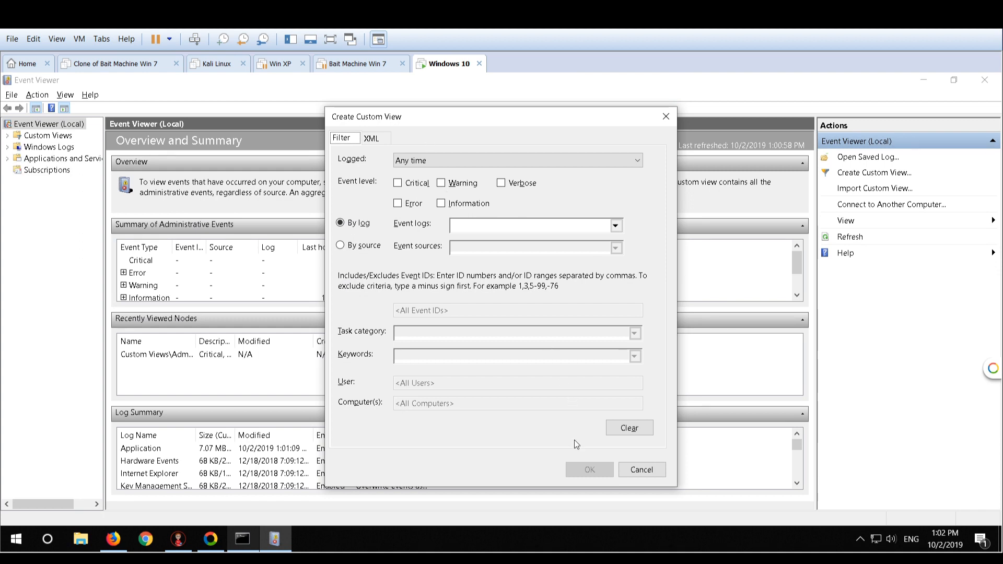
{"action": "left_click", "coordinate": [643, 469]}
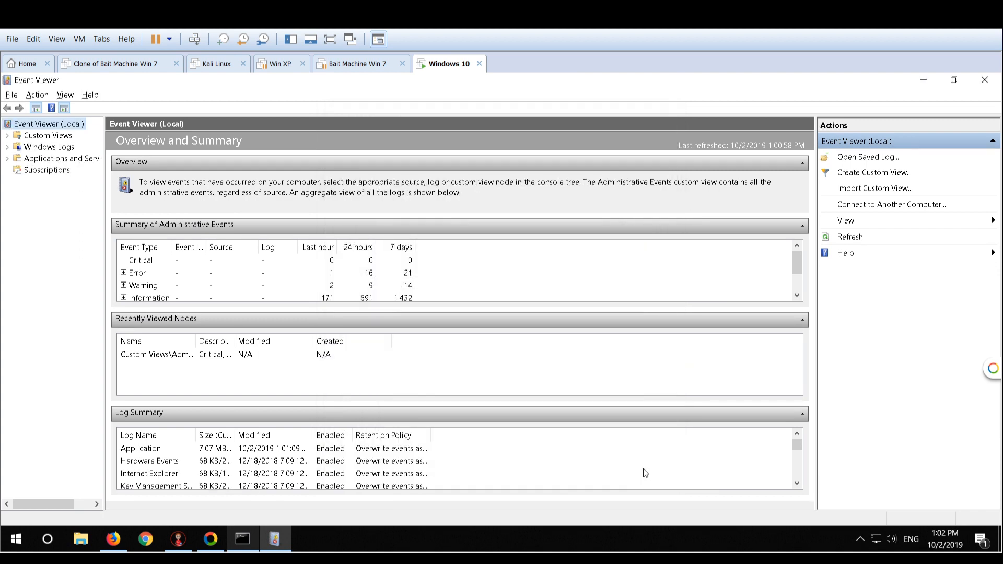
{"action": "left_click", "coordinate": [281, 541]}
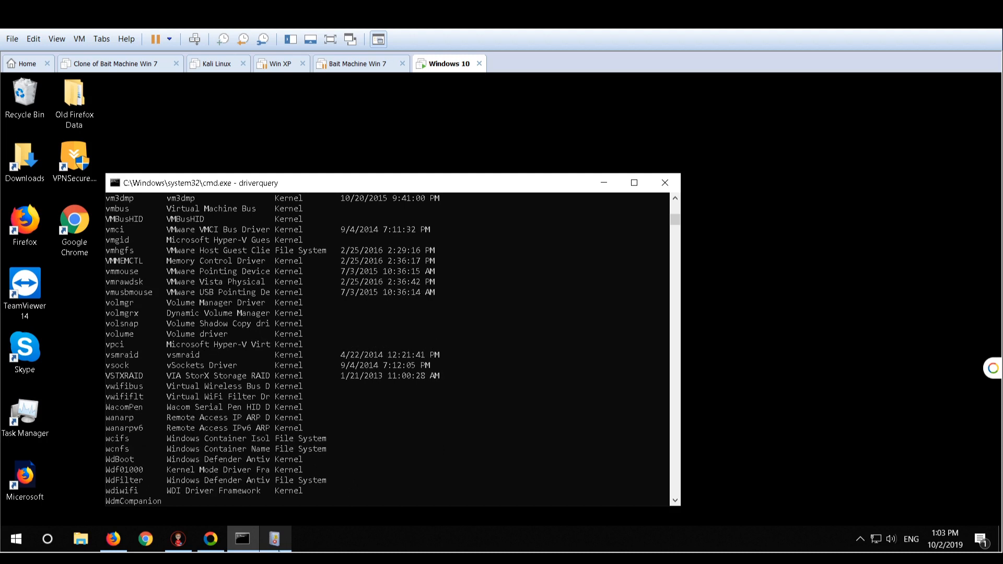
Reopen Event Viewer, enlarge the New View event list, and examine the BTHUSB warnings with event ID 48
{"action": "left_click", "coordinate": [277, 546]}
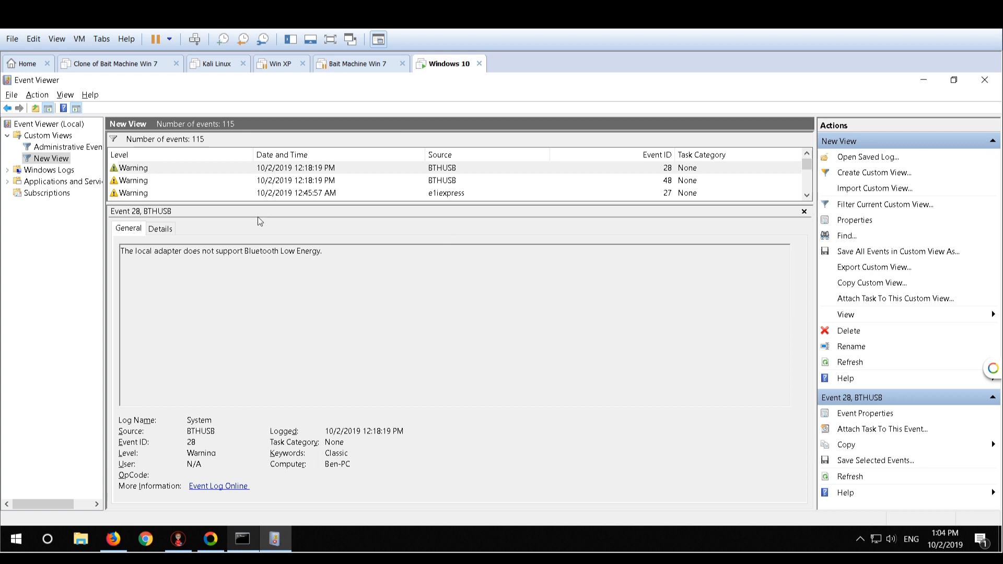
{"action": "left_click", "coordinate": [250, 180]}
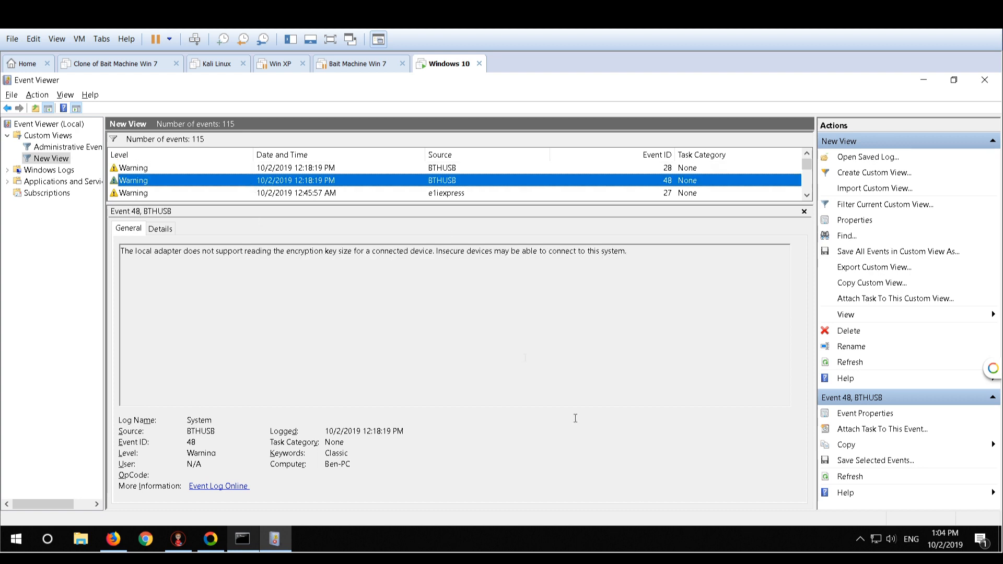
{"action": "left_click_drag", "start_coordinate": [387, 203], "coordinate": [374, 419]}
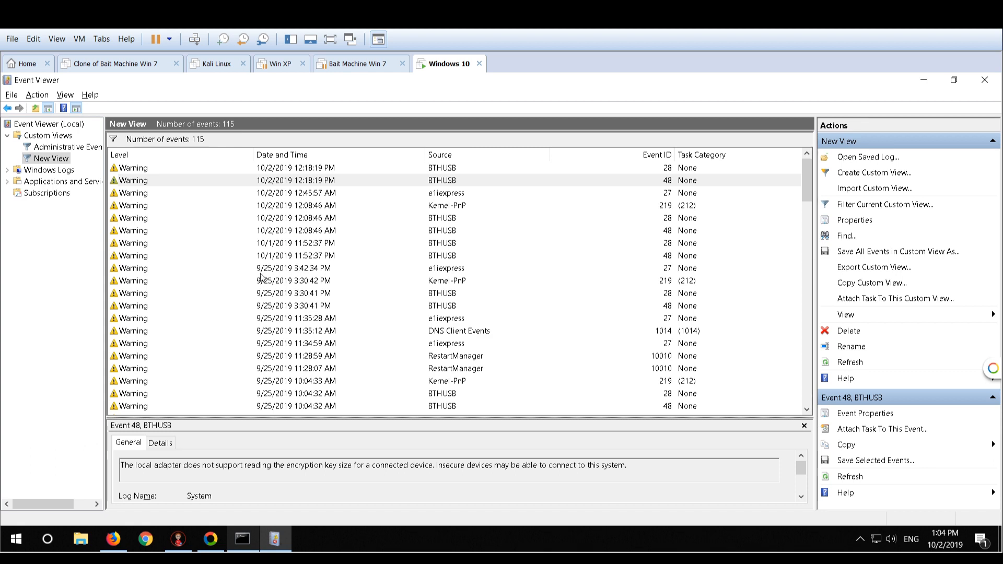
{"action": "left_click", "coordinate": [276, 254]}
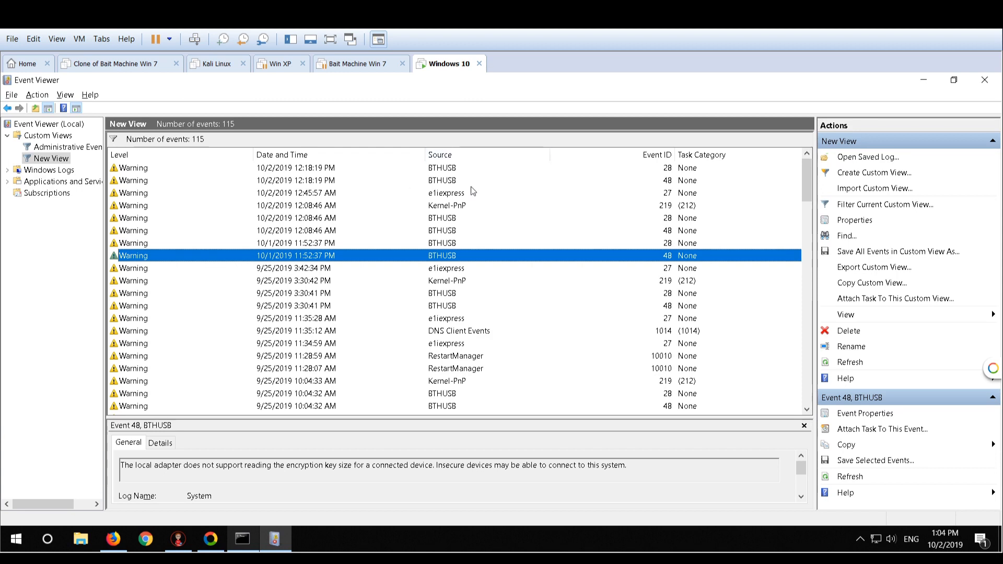
Select the 10/2/2019 12:18:19 PM BTHUSB warning with event ID 48, then minimize and close Event Viewer
{"action": "left_click", "coordinate": [429, 181]}
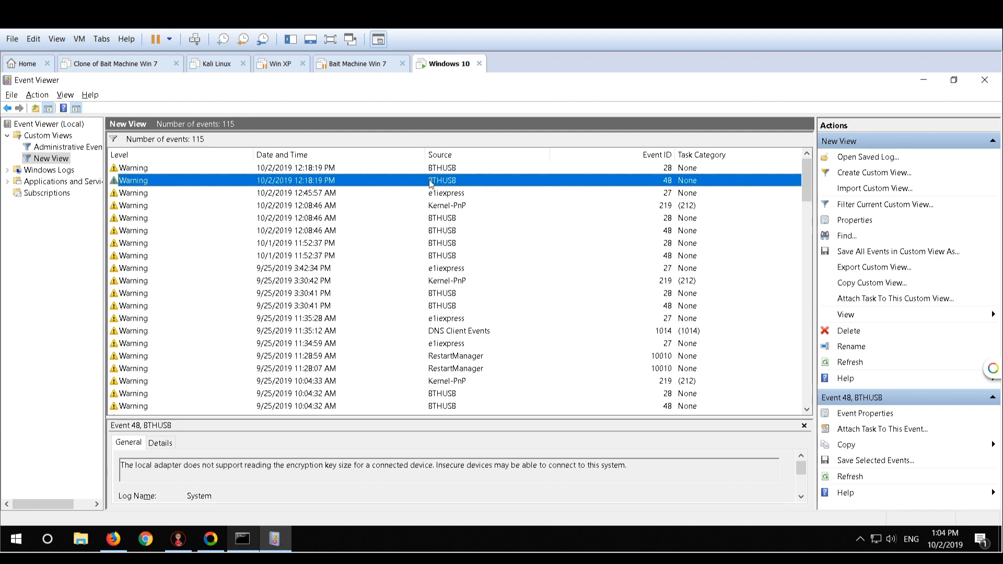
{"action": "left_click", "coordinate": [923, 80]}
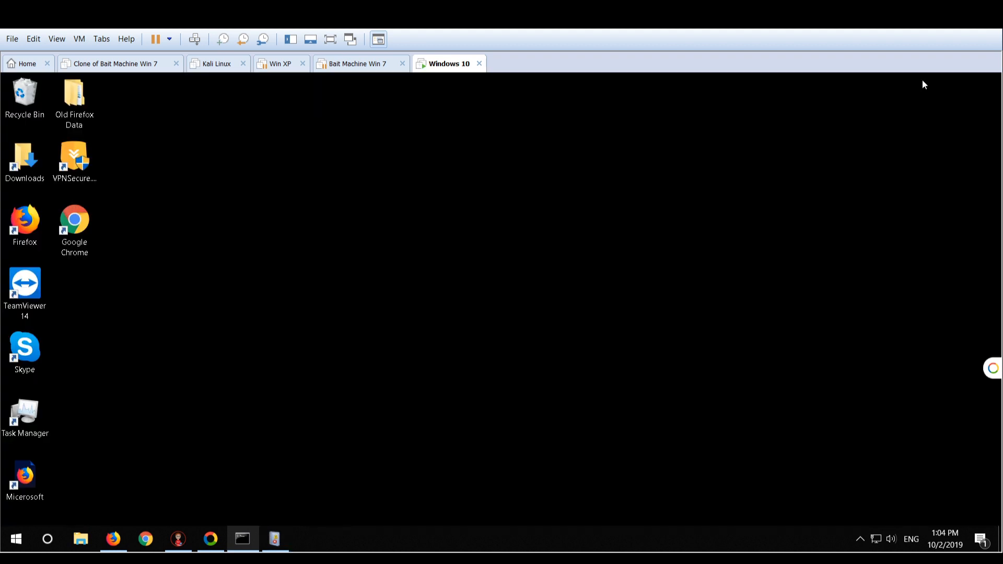
{"action": "right_click", "coordinate": [278, 536]}
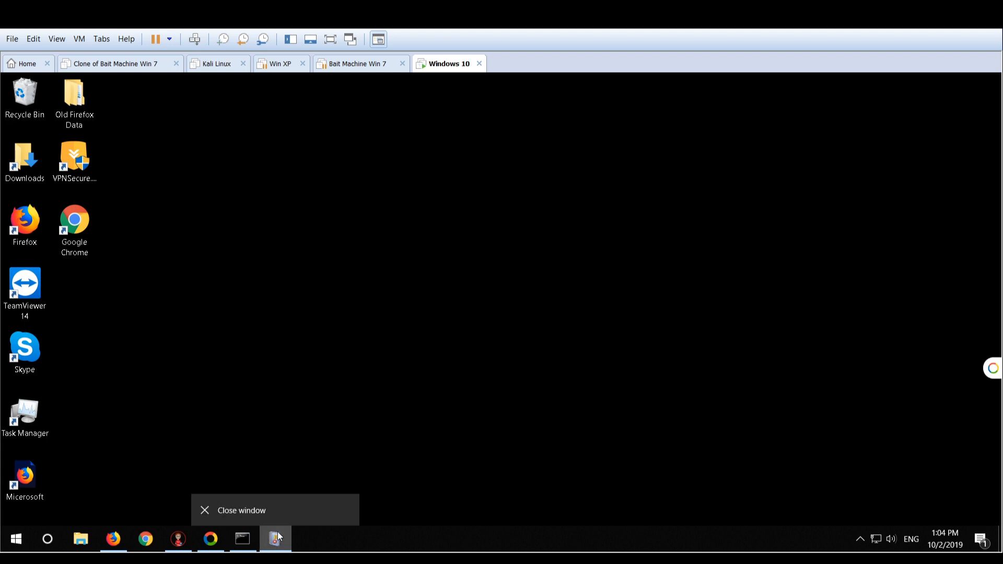
{"action": "left_click", "coordinate": [274, 508]}
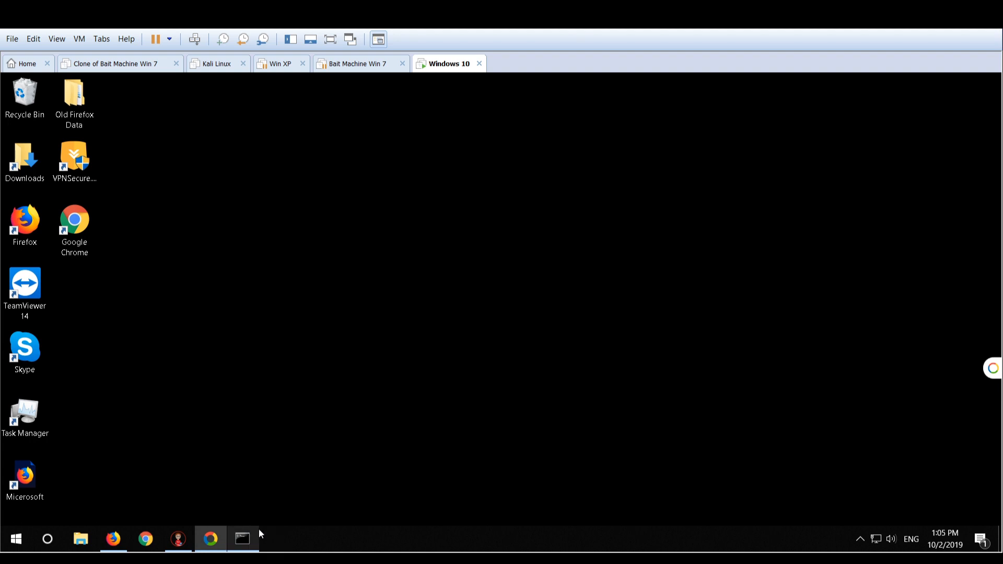
{"action": "right_click", "coordinate": [270, 533]}
Bring the Command Prompt back up and examine the end of the driverquery driver list
{"action": "left_click", "coordinate": [249, 544]}
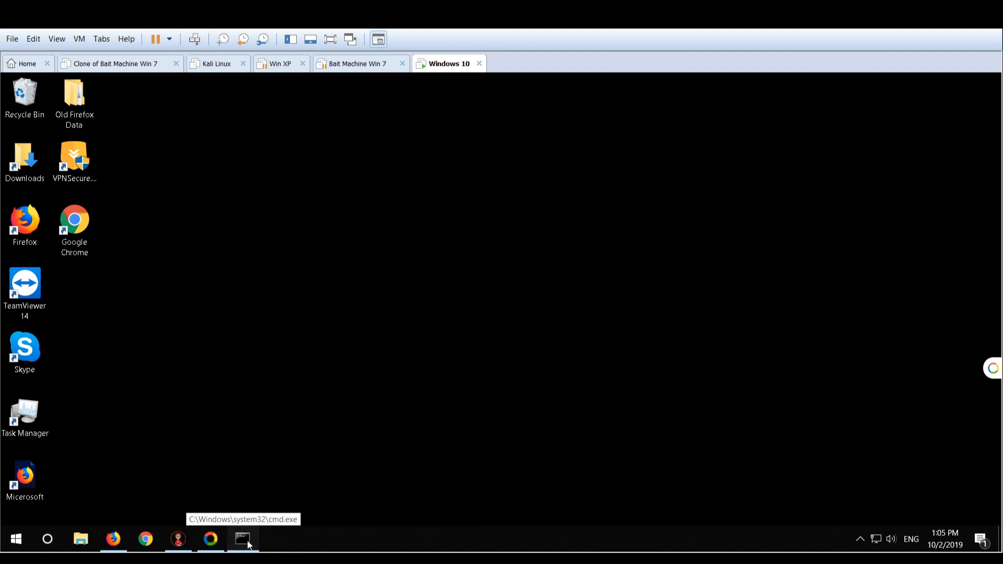
{"action": "left_click", "coordinate": [249, 544]}
{"action": "left_click", "coordinate": [249, 545]}
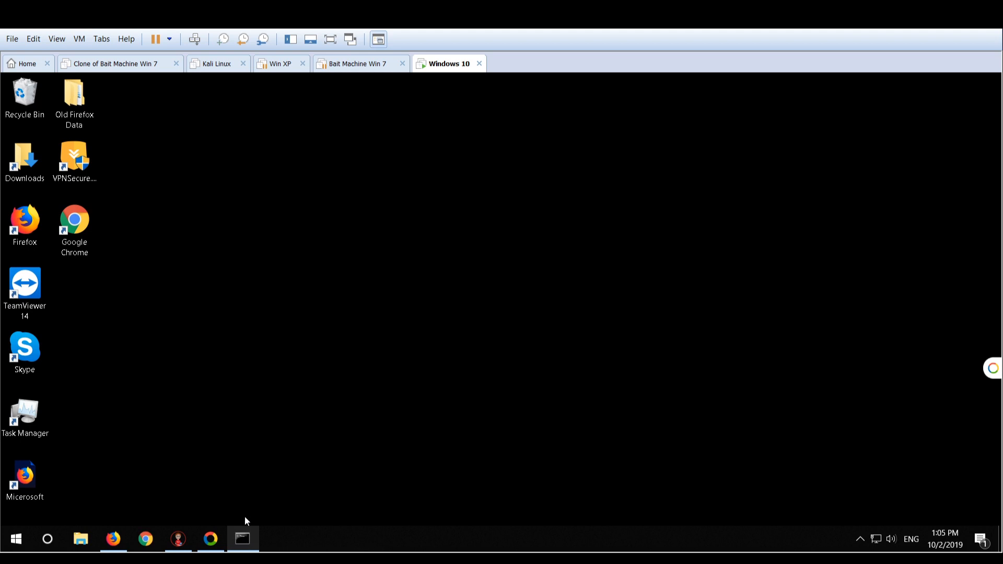
{"action": "left_click", "coordinate": [248, 544]}
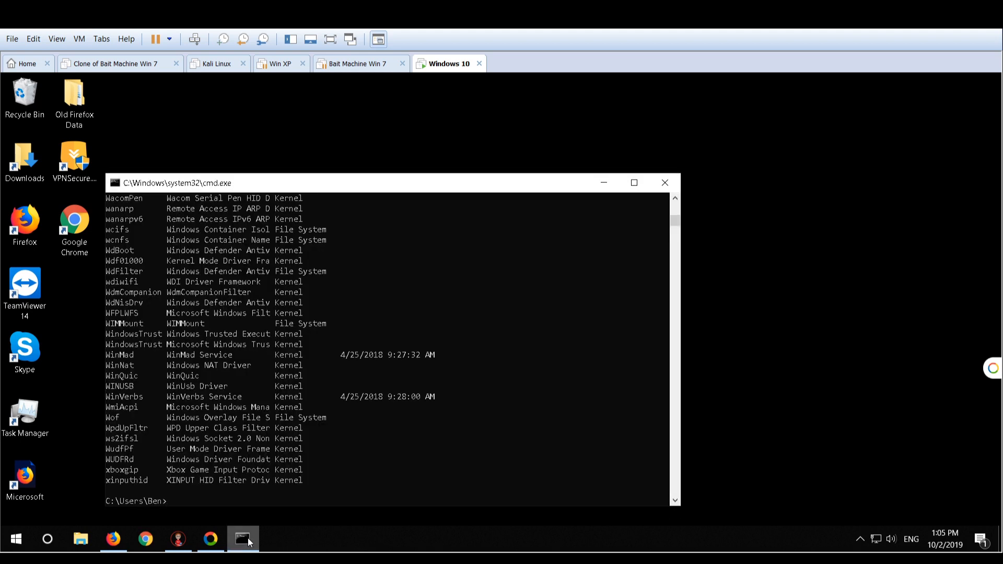
{"action": "left_click", "coordinate": [249, 542]}
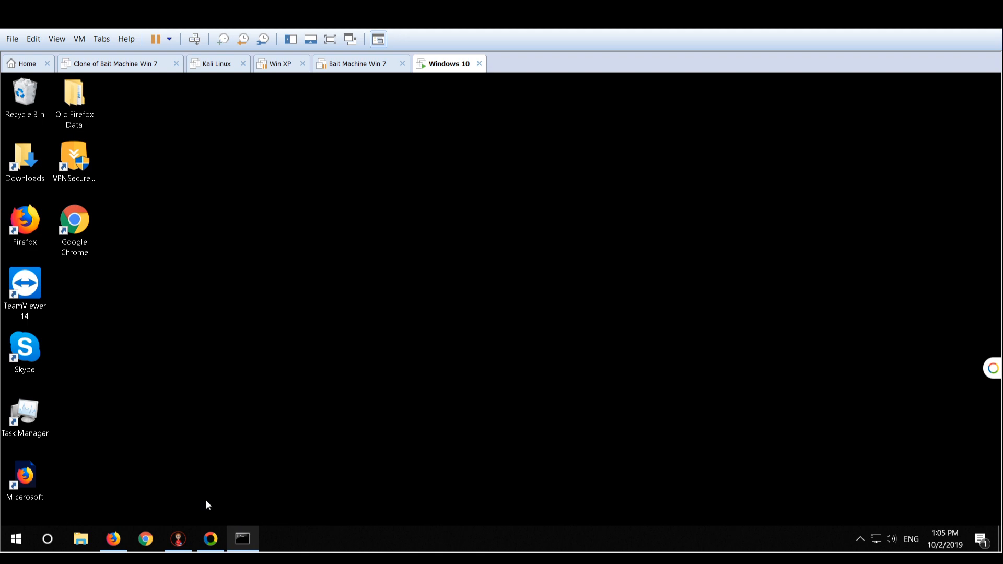
{"action": "left_click", "coordinate": [249, 544]}
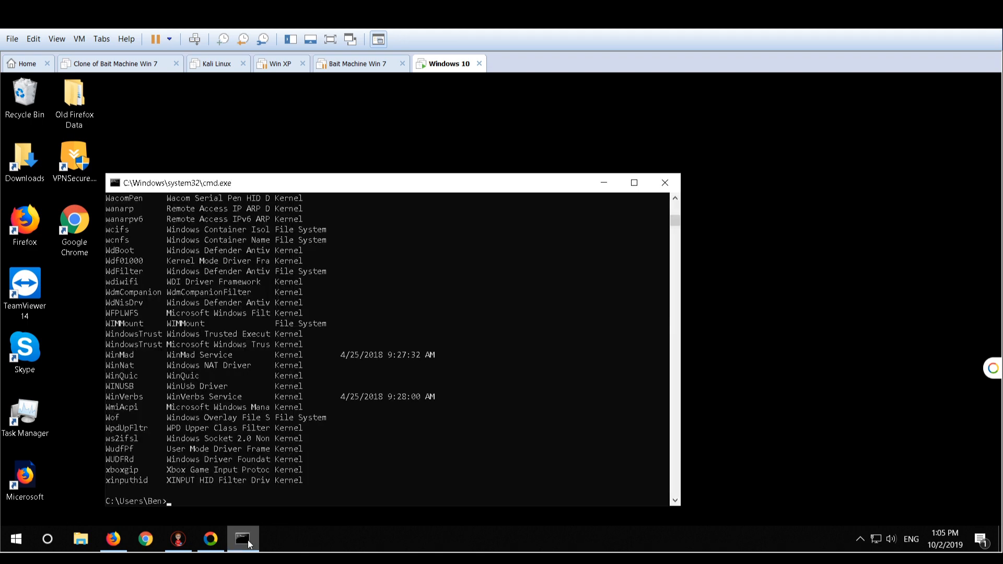
{"action": "left_click", "coordinate": [192, 491]}
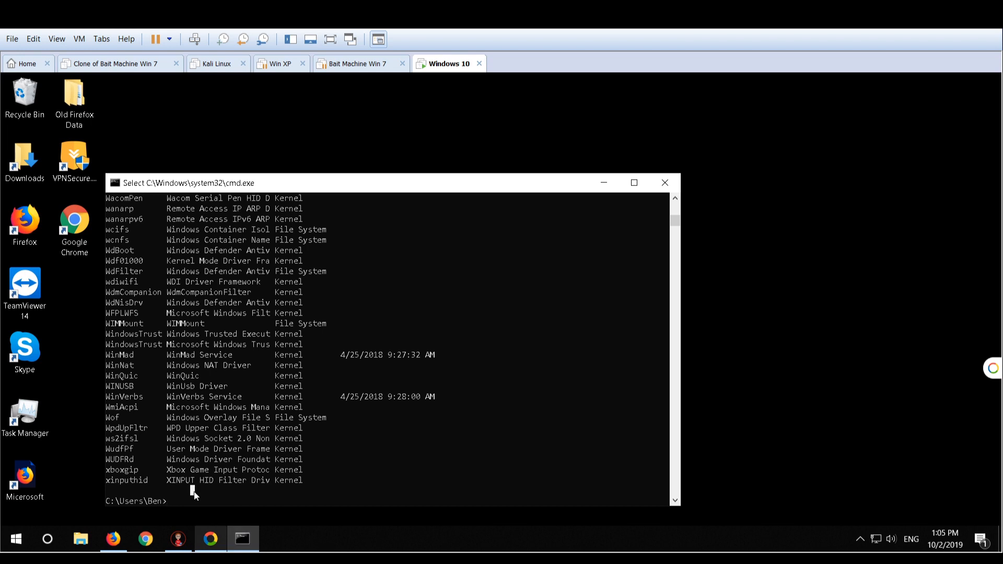
{"action": "scroll", "coordinate": [196, 483], "scroll_direction": "down", "scroll_amount": 10}
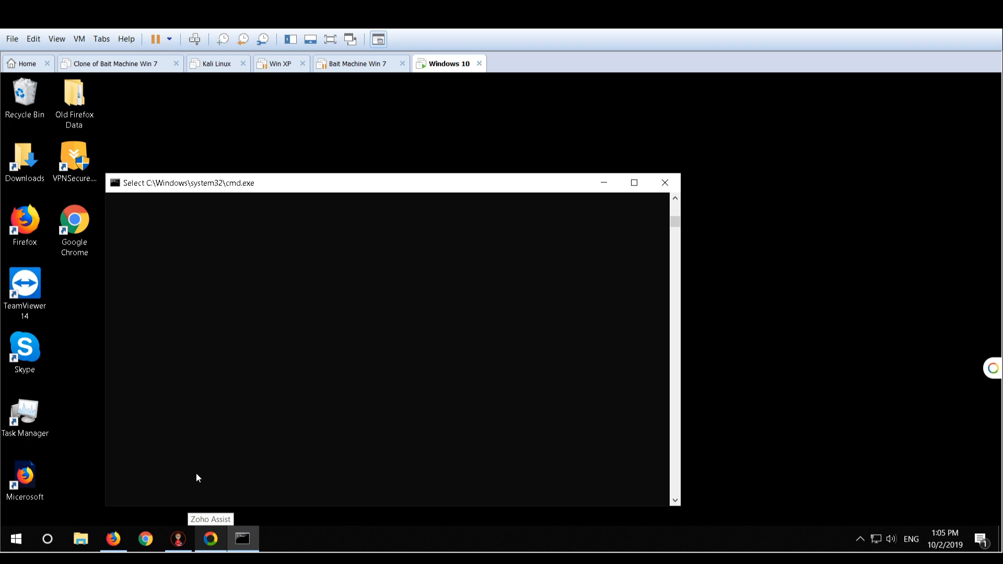
{"action": "left_click_drag", "start_coordinate": [196, 472], "coordinate": [240, 254]}
{"action": "scroll", "coordinate": [278, 213], "scroll_direction": "up", "scroll_amount": 10}
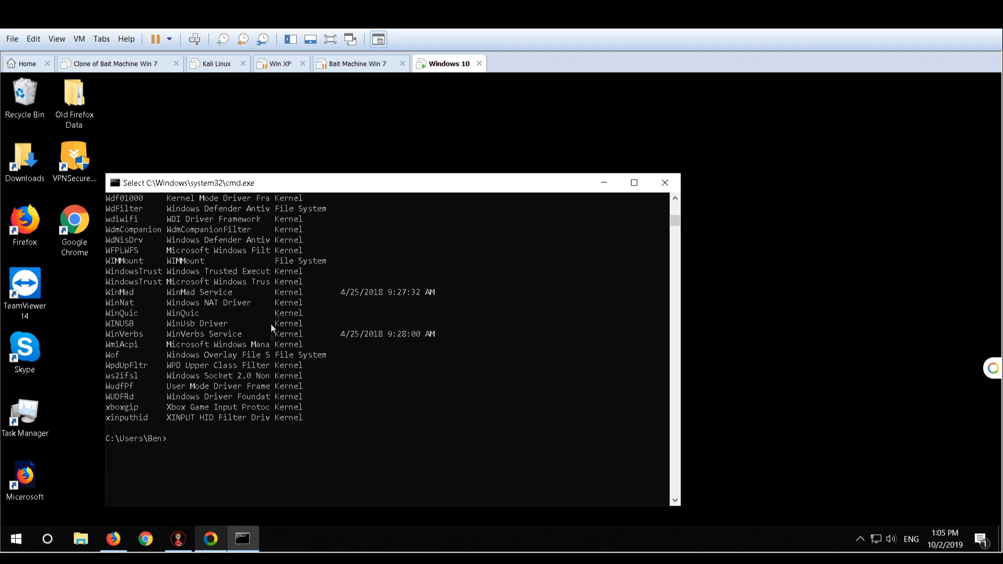
{"action": "scroll", "coordinate": [267, 373], "scroll_direction": "up", "scroll_amount": 3}
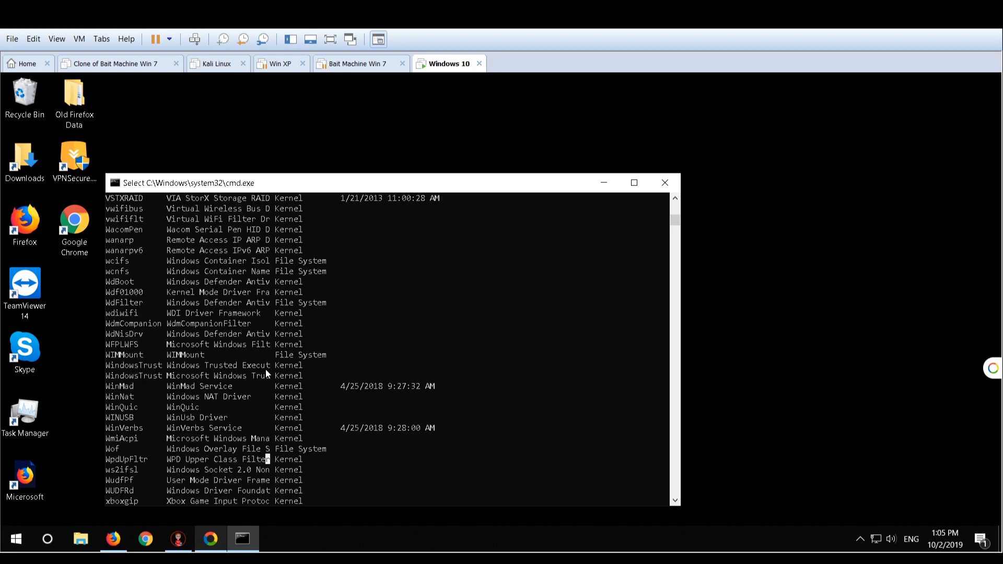
{"action": "scroll", "coordinate": [266, 373], "scroll_direction": "down", "scroll_amount": 1}
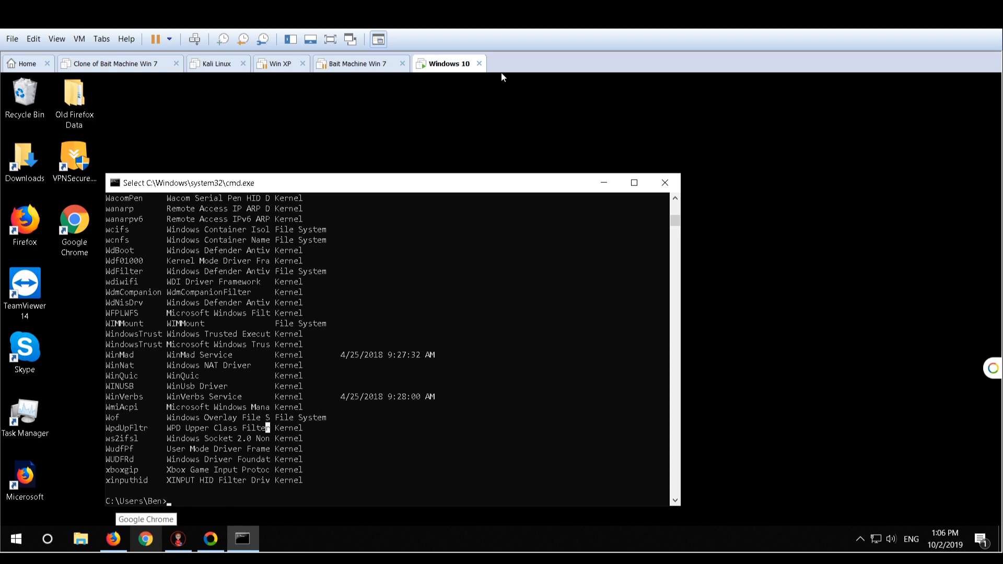
Launch Notepad from the Command Prompt with the notepad command
{"action": "left_click", "coordinate": [329, 470]}
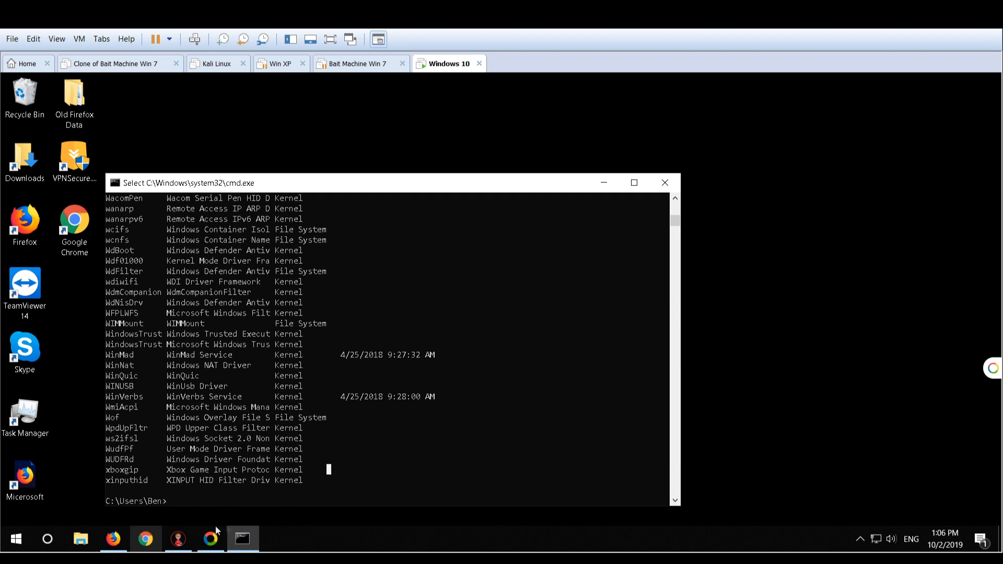
{"action": "left_click", "coordinate": [180, 531]}
{"action": "key", "text": "alt+Tab"}
{"action": "type", "text": "notepad"}
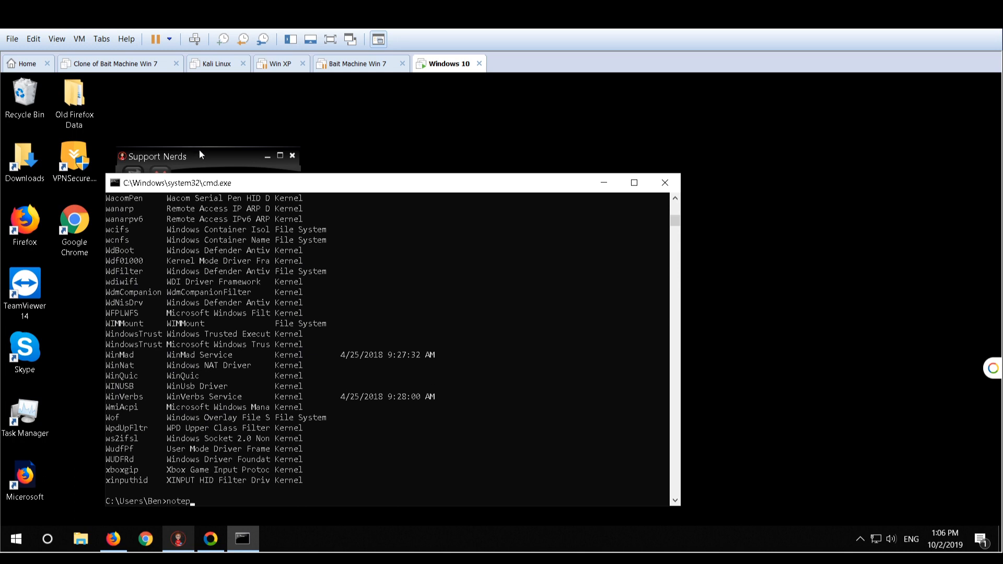
{"action": "key", "text": "Return"}
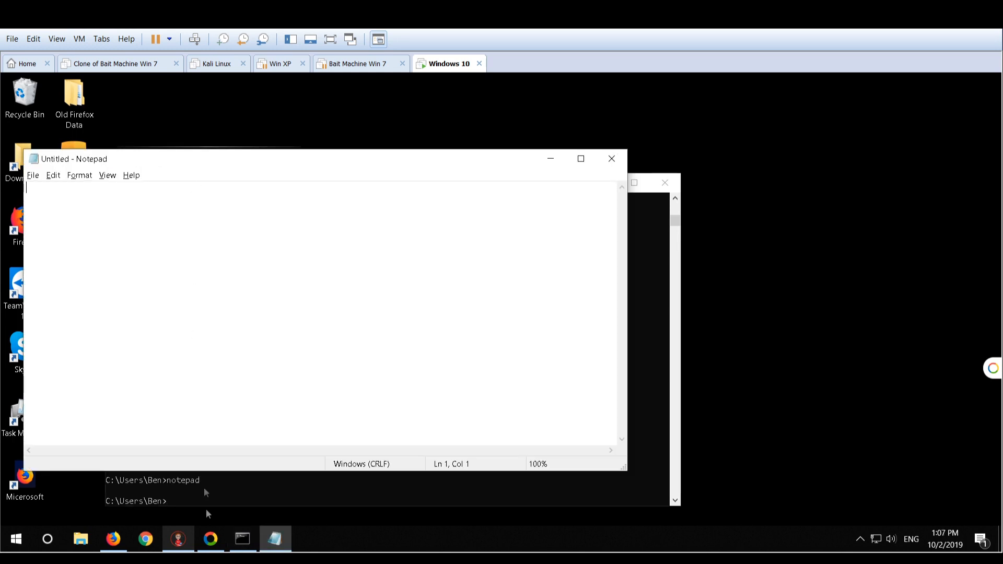
Turn on Word Wrap in the empty Notepad document
{"action": "left_click", "coordinate": [178, 534]}
{"action": "left_click", "coordinate": [179, 534]}
{"action": "key", "text": "alt+o"}
{"action": "left_click", "coordinate": [204, 343]}
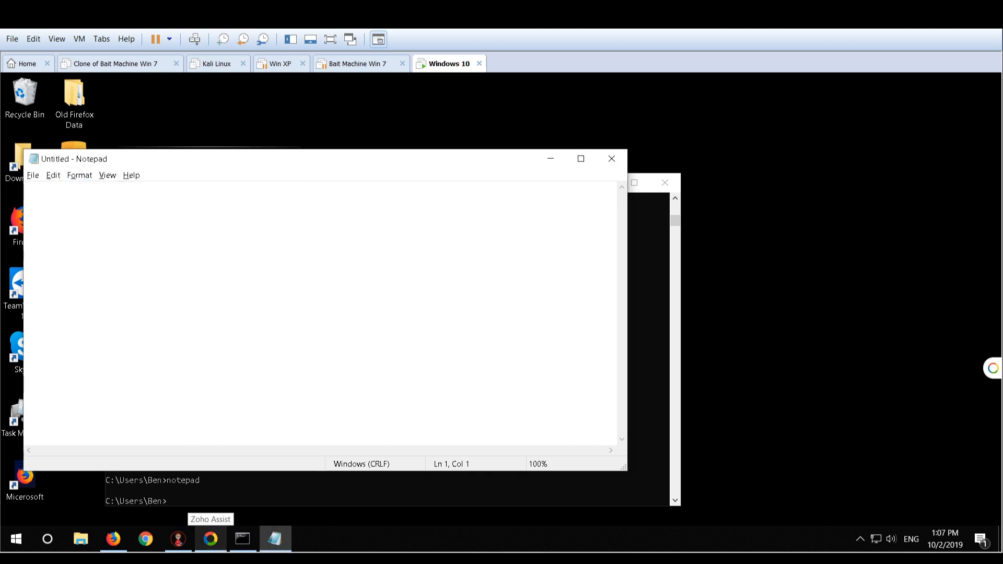
{"action": "left_click", "coordinate": [79, 177]}
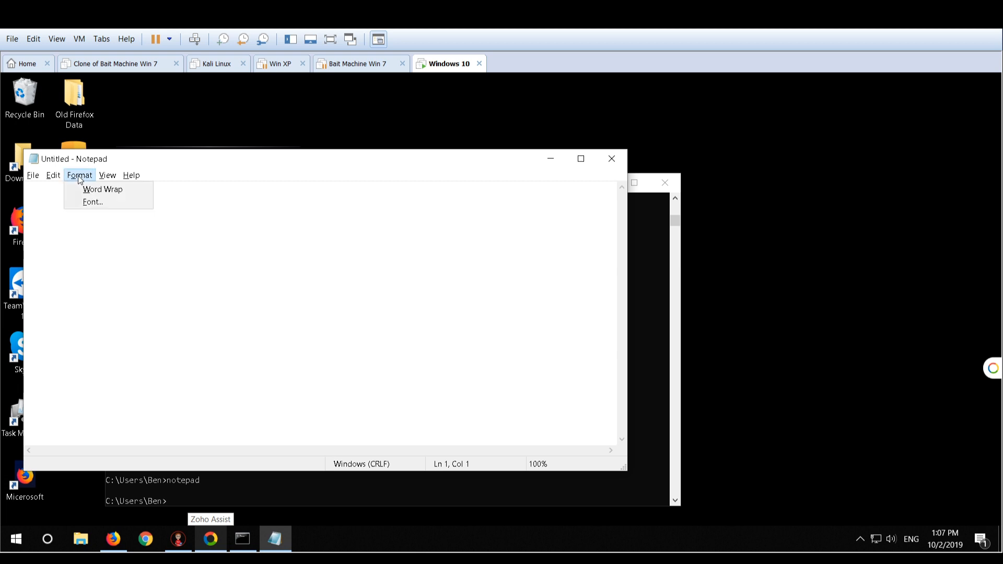
{"action": "left_click", "coordinate": [78, 176]}
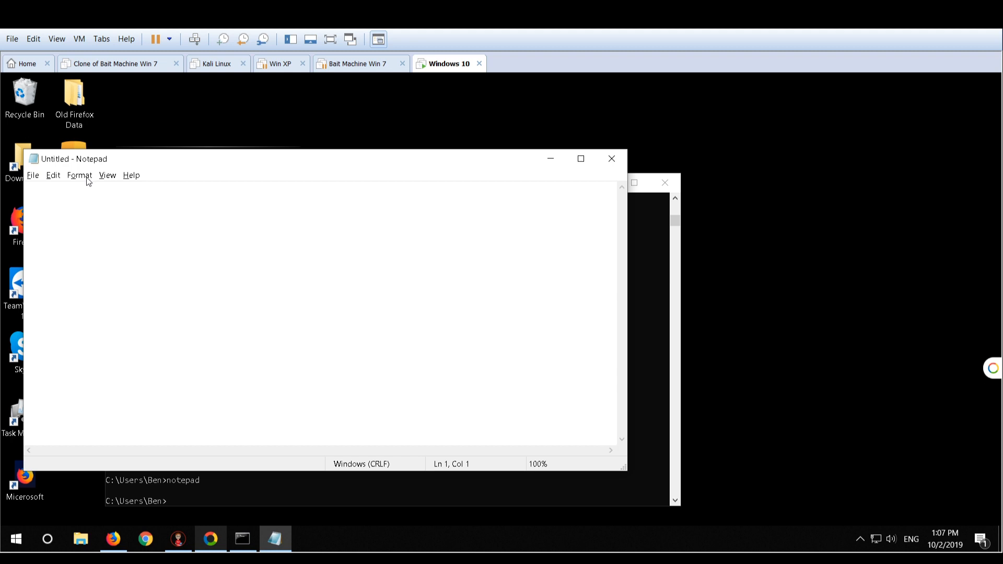
{"action": "left_click", "coordinate": [86, 178]}
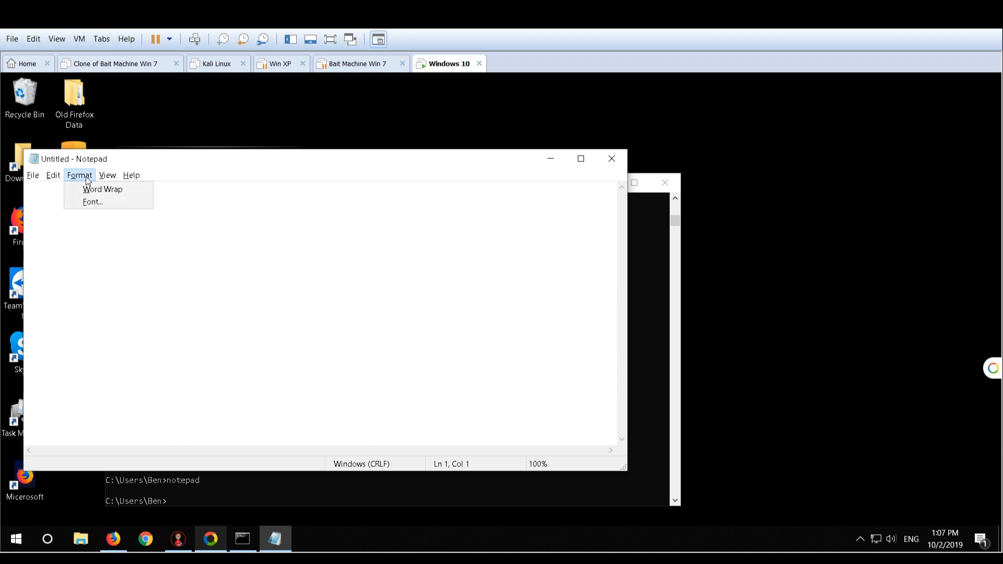
{"action": "left_click", "coordinate": [87, 189]}
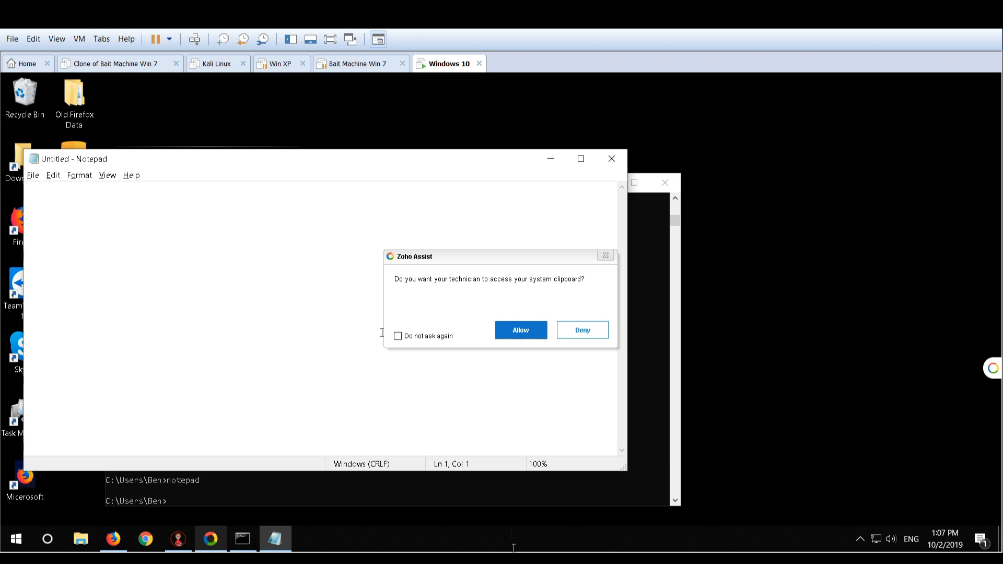
Allow the Zoho Assist technician to access the clipboard and paste the One Time Fix plan text into Notepad
{"action": "left_click", "coordinate": [517, 331]}
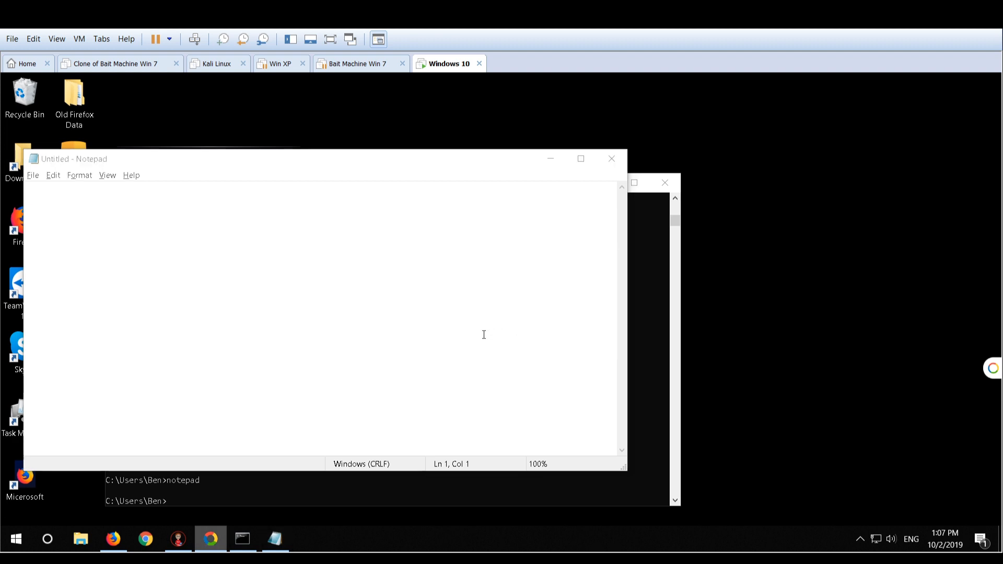
{"action": "left_click", "coordinate": [55, 190]}
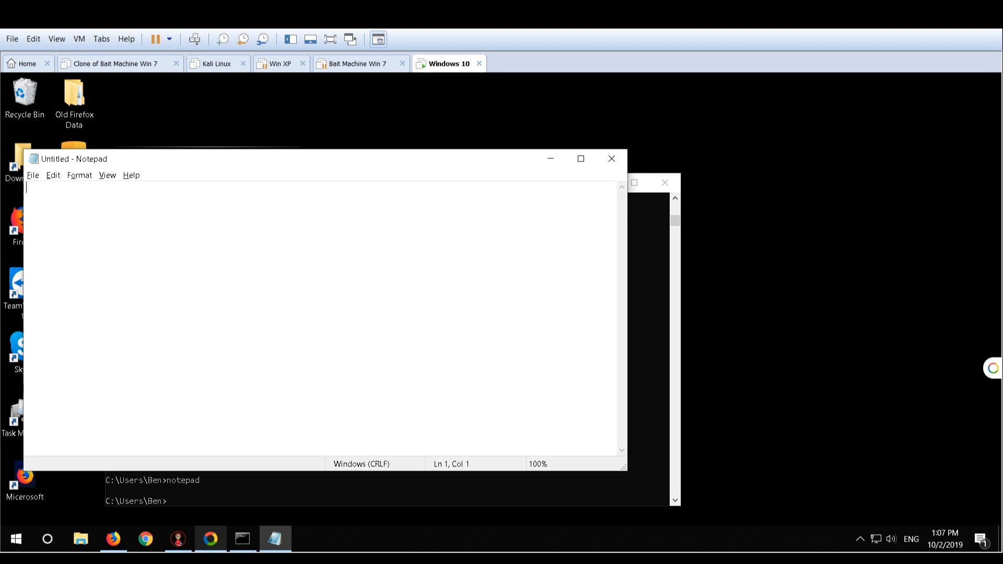
{"action": "type", "text": "One Time Fix:   30 Days (One Month)          1. Current issue would be resolved.         2. Coverage for the same issue, from the date of repair."}
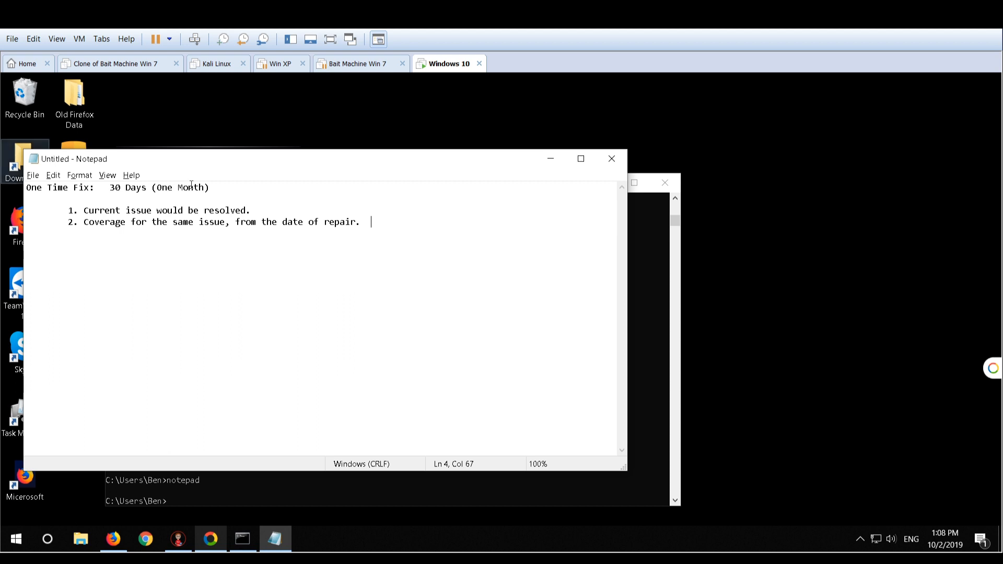
Add the price 69.99 after "30 Days (One Month)" on the One Time Fix line
{"action": "left_click", "coordinate": [220, 190]}
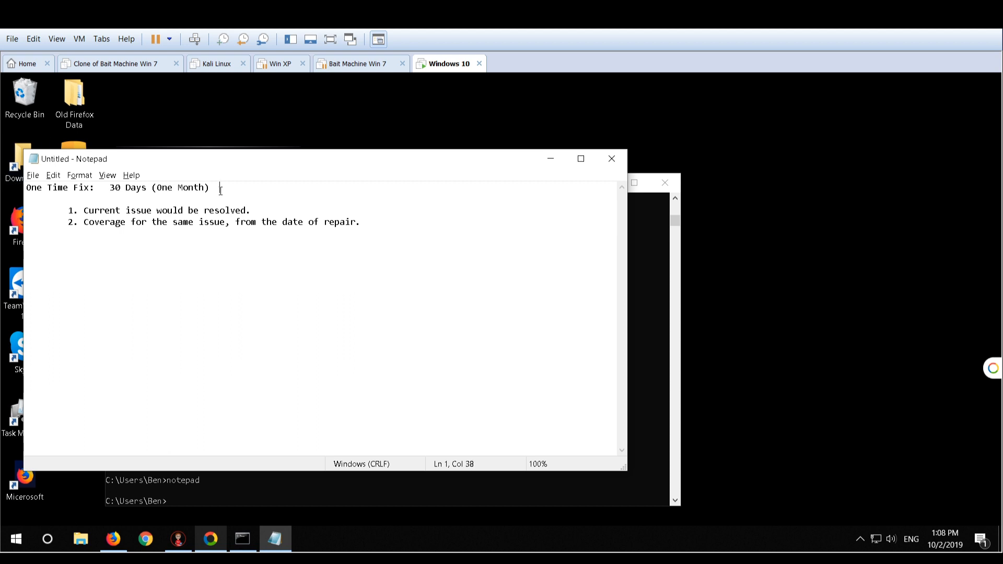
{"action": "type", "text": "69.99"}
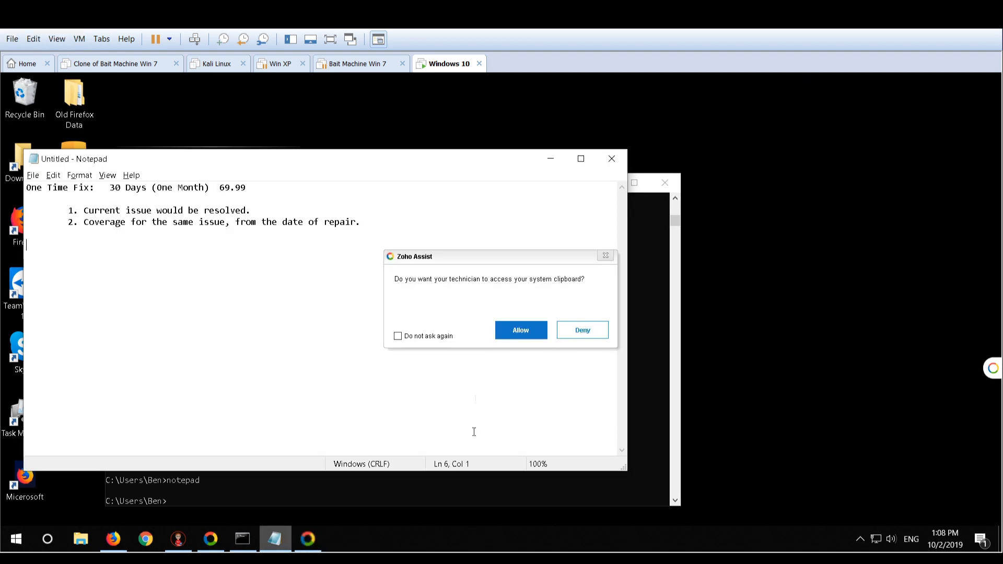
Allow Zoho Assist clipboard access without being asked again, and paste the Extended Technical Support plan below the One Time Fix items
{"action": "left_click", "coordinate": [398, 336]}
{"action": "left_click", "coordinate": [519, 336]}
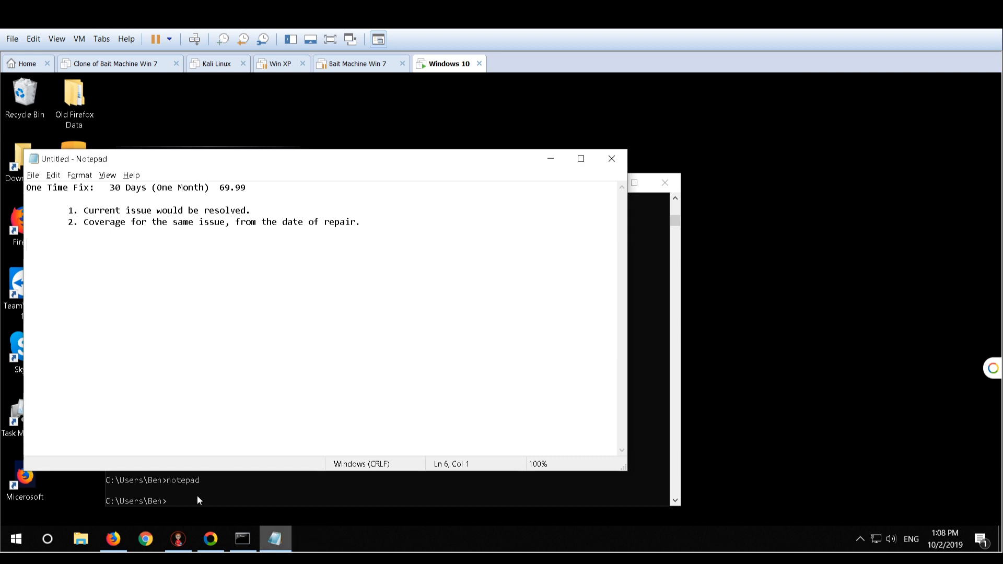
{"action": "left_click", "coordinate": [185, 536]}
{"action": "left_click", "coordinate": [185, 532]}
{"action": "key", "text": "BackSpace"}
{"action": "key", "text": "BackSpace"}
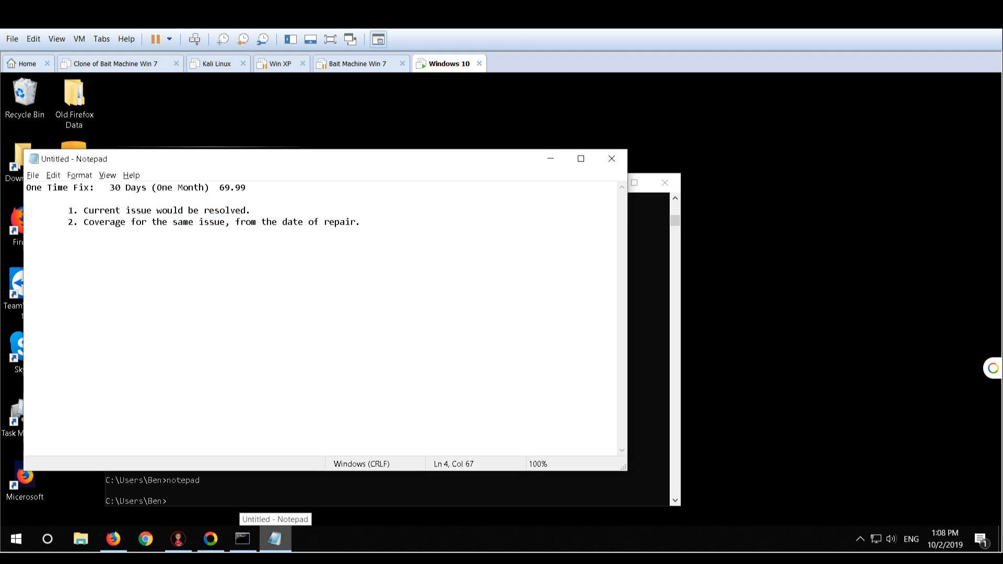
{"action": "key", "text": "Return"}
{"action": "key", "text": "ctrl+v"}
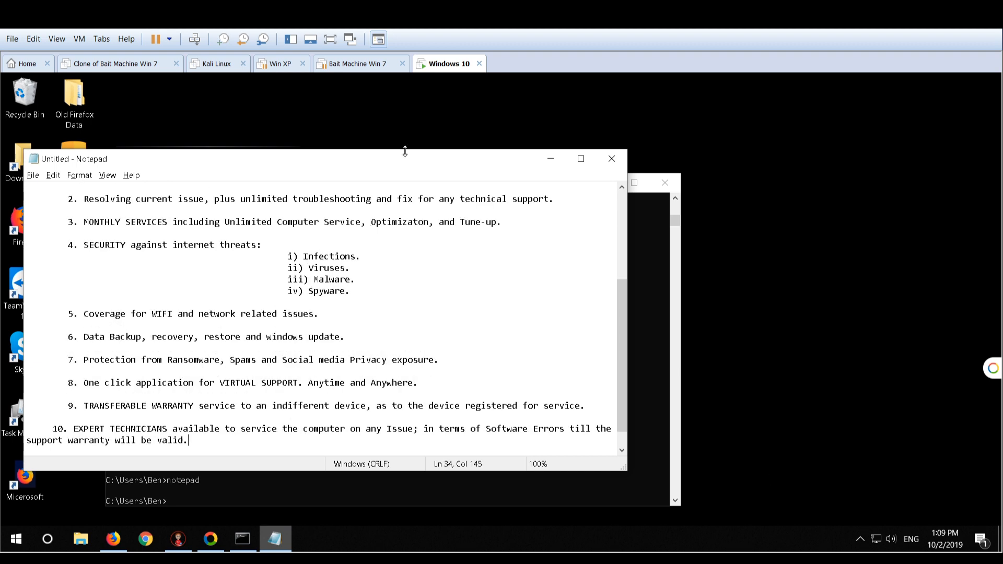
Make the Notepad window taller and review the pasted Extended Technical Support coverage list
{"action": "left_click_drag", "start_coordinate": [405, 149], "coordinate": [409, 111]}
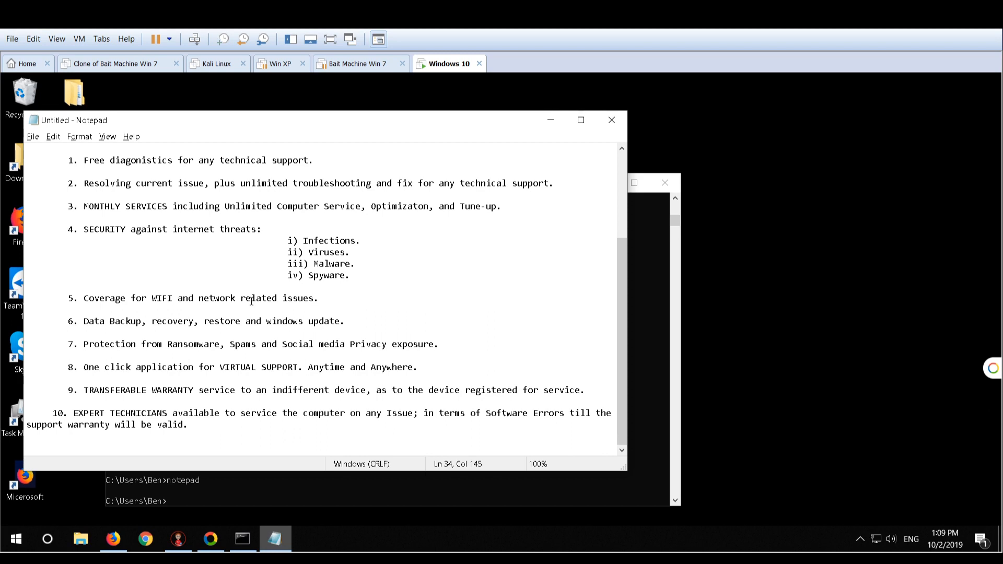
{"action": "scroll", "coordinate": [251, 301], "scroll_direction": "up", "scroll_amount": 1}
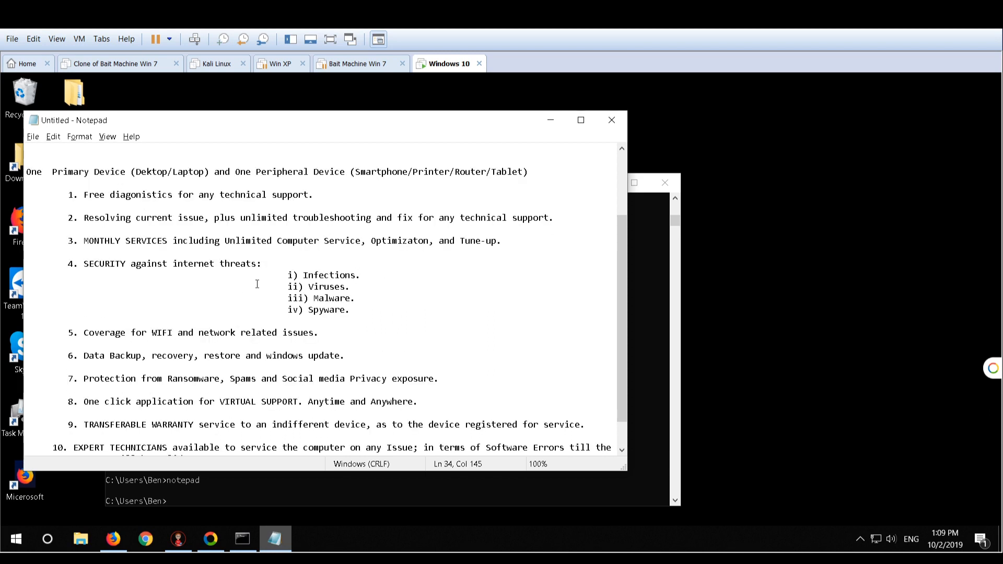
{"action": "scroll", "coordinate": [257, 283], "scroll_direction": "up", "scroll_amount": 1}
{"action": "scroll", "coordinate": [213, 242], "scroll_direction": "up", "scroll_amount": 1}
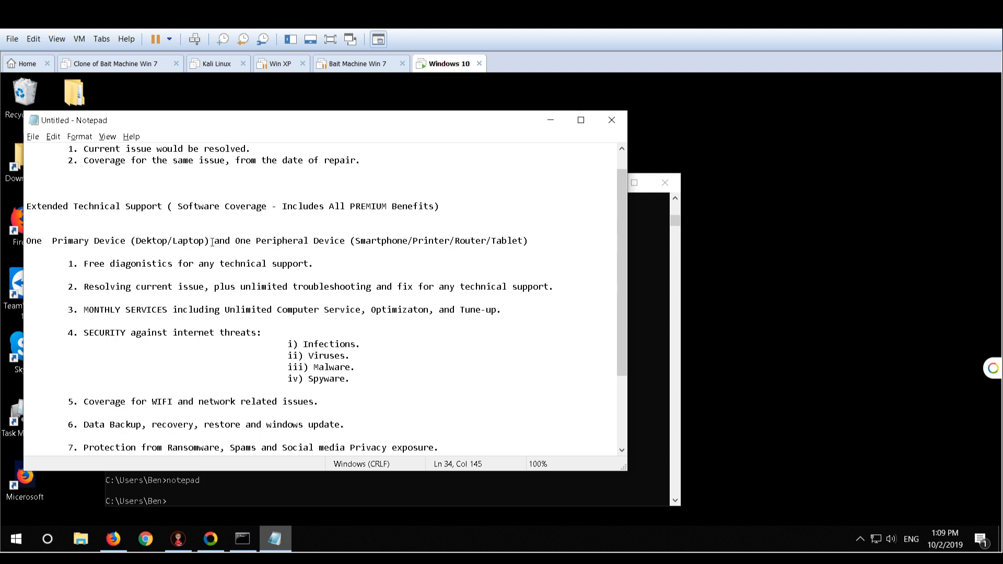
{"action": "scroll", "coordinate": [212, 242], "scroll_direction": "down", "scroll_amount": 3}
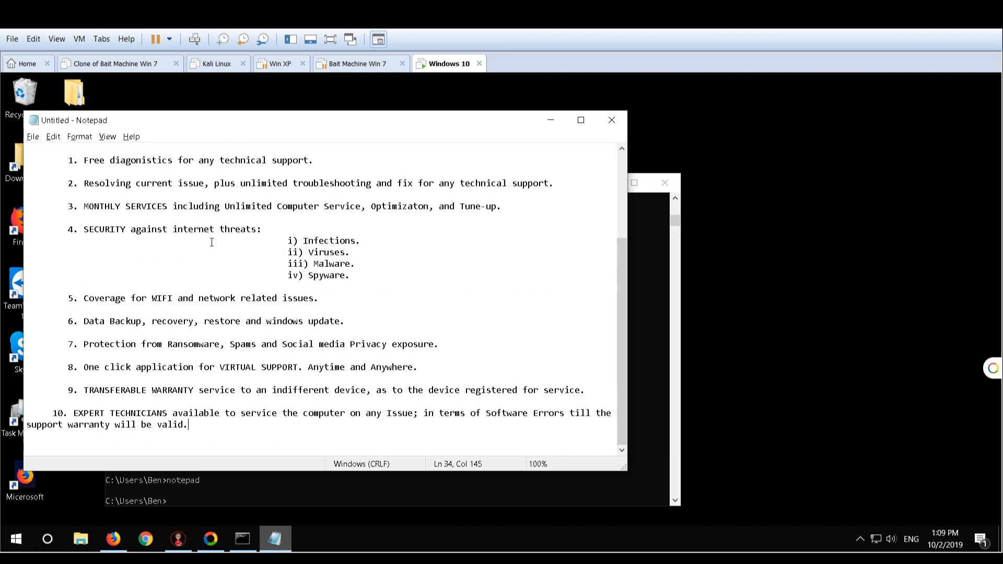
{"action": "scroll", "coordinate": [212, 242], "scroll_direction": "up", "scroll_amount": 2}
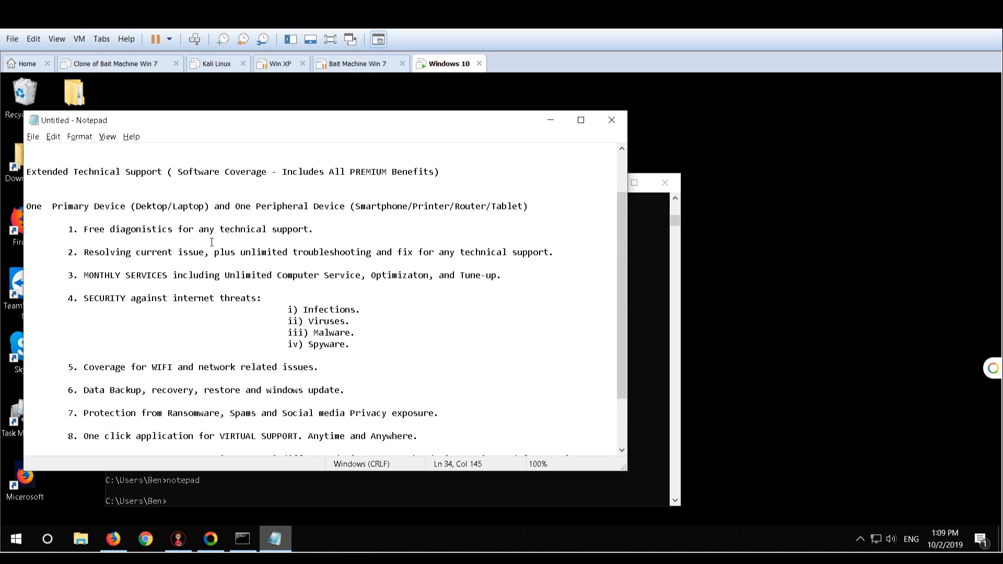
Highlight the software coverage wording and covered device types in the Extended Technical Support plan, and extend the Notepad window upward
{"action": "left_click_drag", "start_coordinate": [184, 172], "coordinate": [26, 166]}
{"action": "left_click_drag", "start_coordinate": [247, 164], "coordinate": [257, 172]}
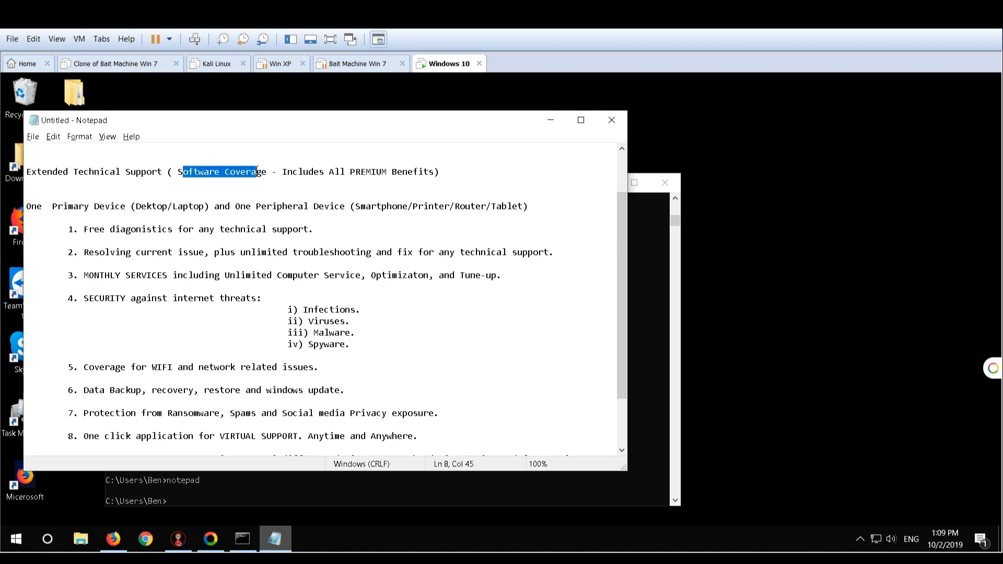
{"action": "left_click_drag", "start_coordinate": [365, 167], "coordinate": [393, 167]}
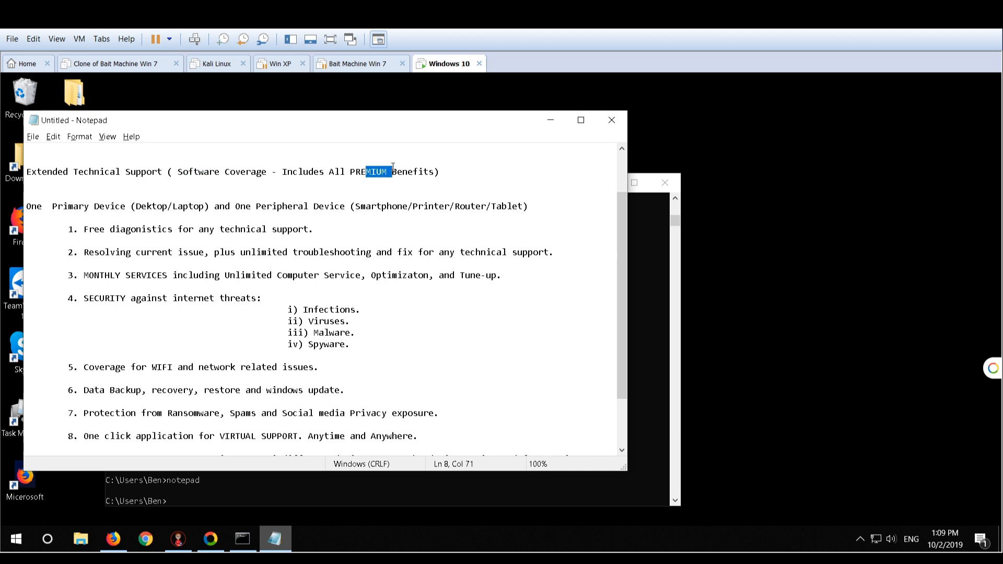
{"action": "left_click", "coordinate": [372, 172]}
{"action": "double_click", "coordinate": [171, 207]}
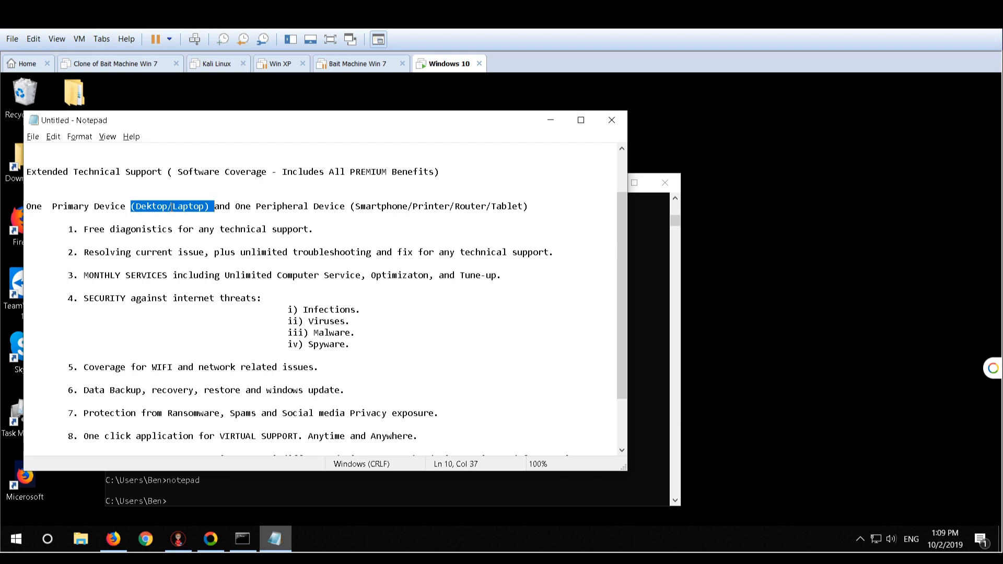
{"action": "double_click", "coordinate": [447, 208]}
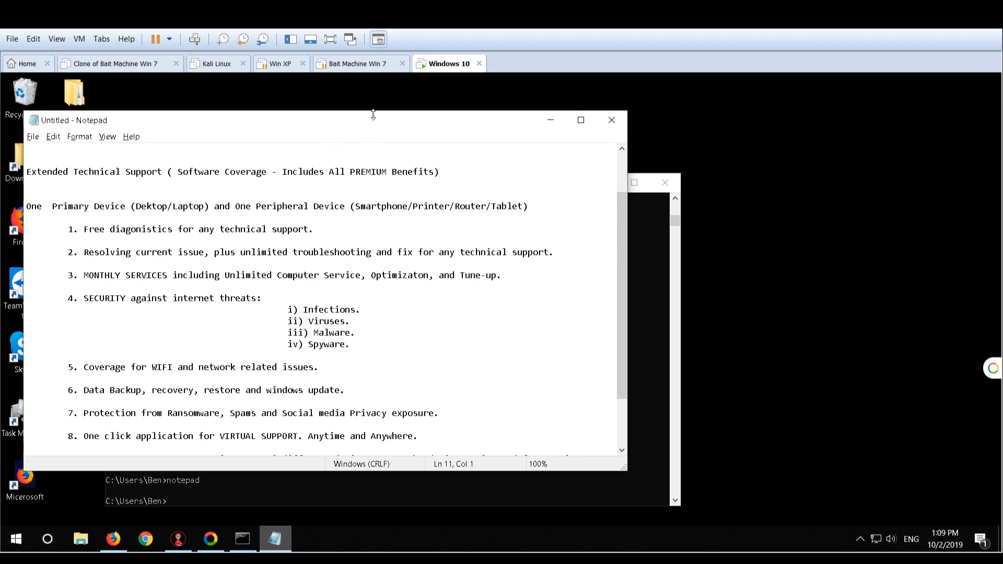
{"action": "left_click_drag", "start_coordinate": [374, 112], "coordinate": [383, 78]}
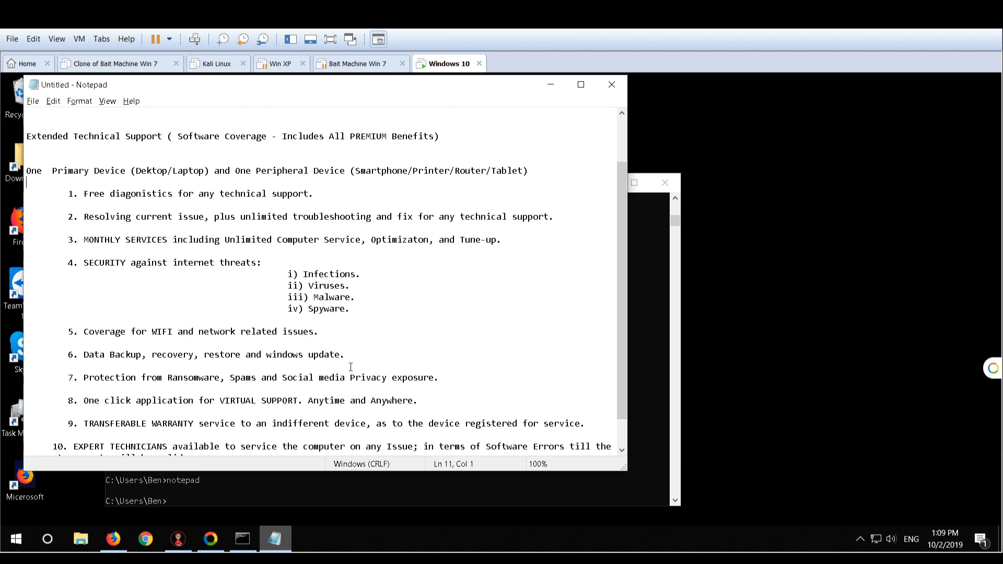
{"action": "double_click", "coordinate": [436, 171]}
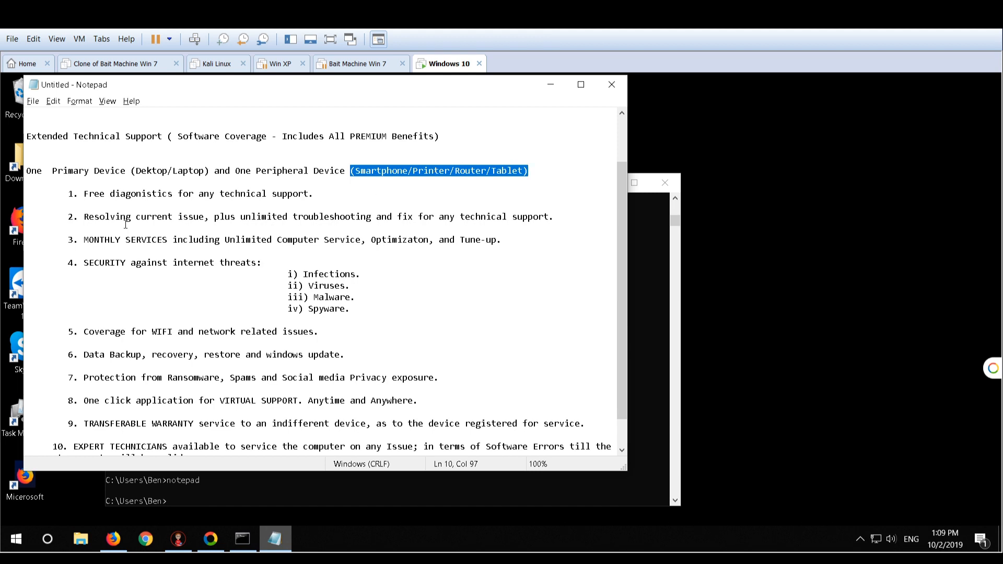
Highlight coverage items 1 to 3 one by one: free diagnostics, resolving the current issue, and monthly services
{"action": "left_click_drag", "start_coordinate": [78, 196], "coordinate": [350, 203]}
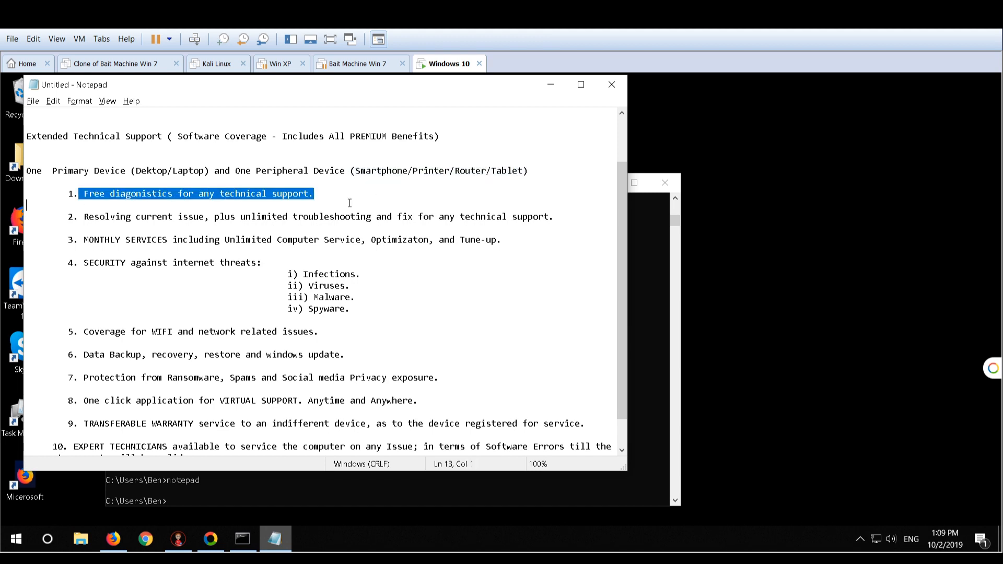
{"action": "left_click_drag", "start_coordinate": [82, 215], "coordinate": [557, 216]}
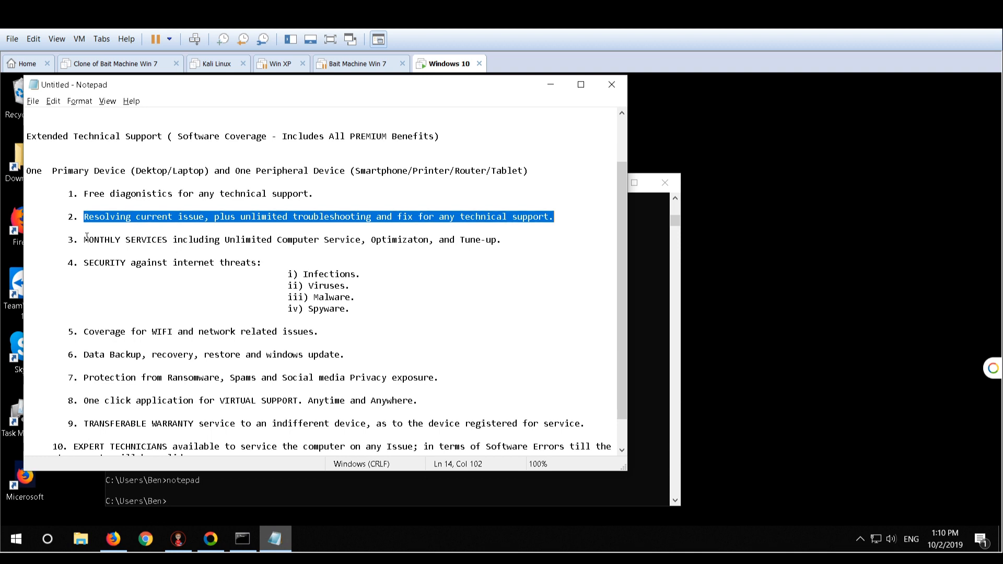
{"action": "left_click_drag", "start_coordinate": [85, 236], "coordinate": [505, 245]}
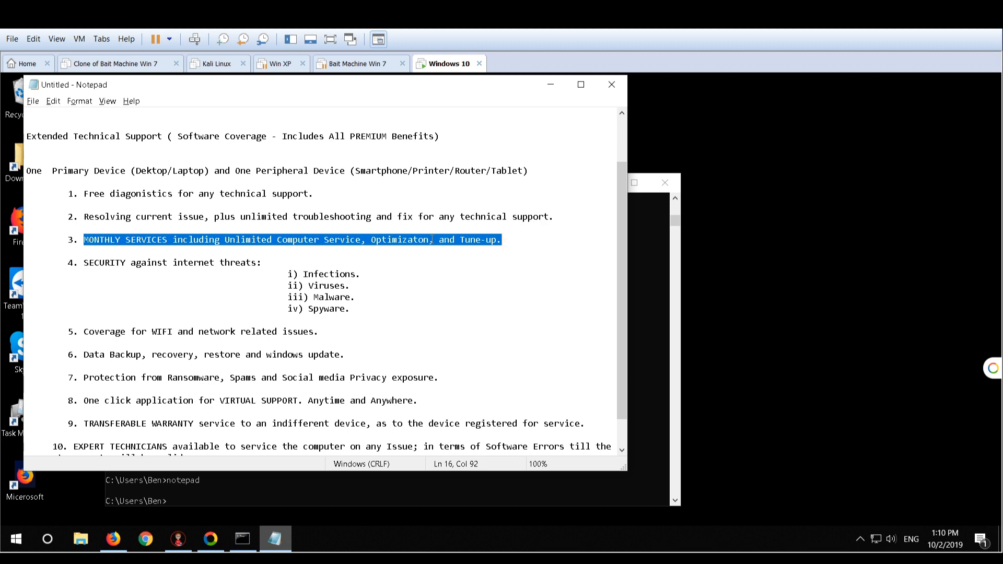
{"action": "left_click", "coordinate": [403, 239]}
{"action": "double_click", "coordinate": [473, 239]}
{"action": "left_click", "coordinate": [343, 249]}
Point out the item 4 security threats in turn: infections, viruses, malware and spyware
{"action": "left_click", "coordinate": [282, 266]}
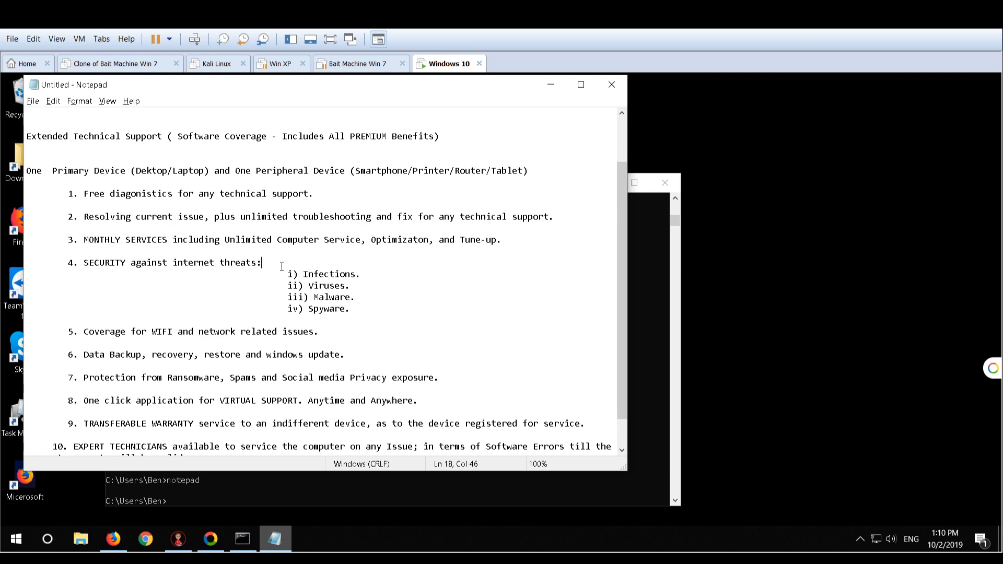
{"action": "double_click", "coordinate": [335, 275]}
{"action": "double_click", "coordinate": [330, 285]}
{"action": "left_click", "coordinate": [327, 298]}
{"action": "double_click", "coordinate": [327, 307]}
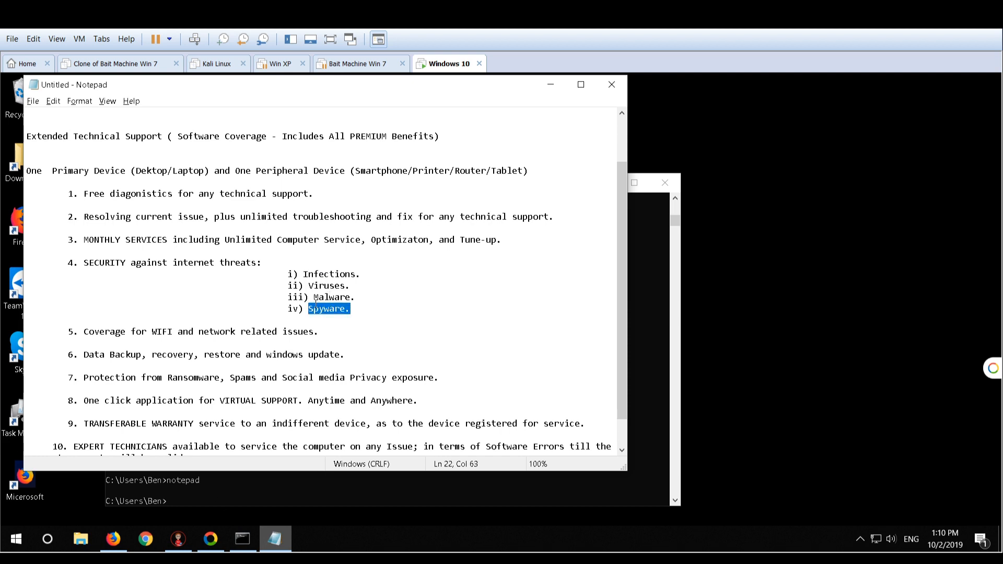
Highlight the data backup, transferable warranty and one click virtual support items in the coverage list
{"action": "scroll", "coordinate": [221, 280], "scroll_direction": "down", "scroll_amount": 1}
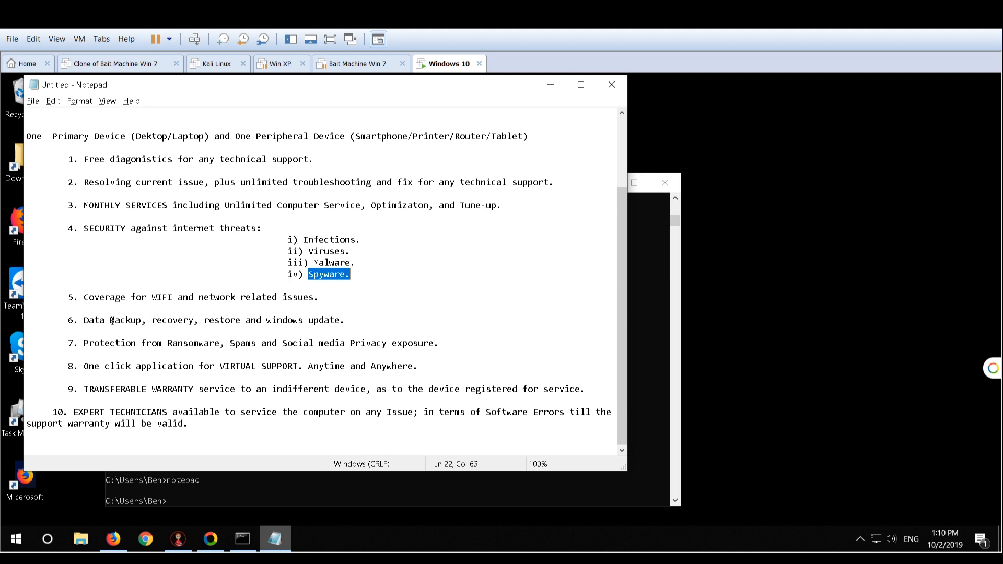
{"action": "left_click_drag", "start_coordinate": [84, 319], "coordinate": [402, 320]}
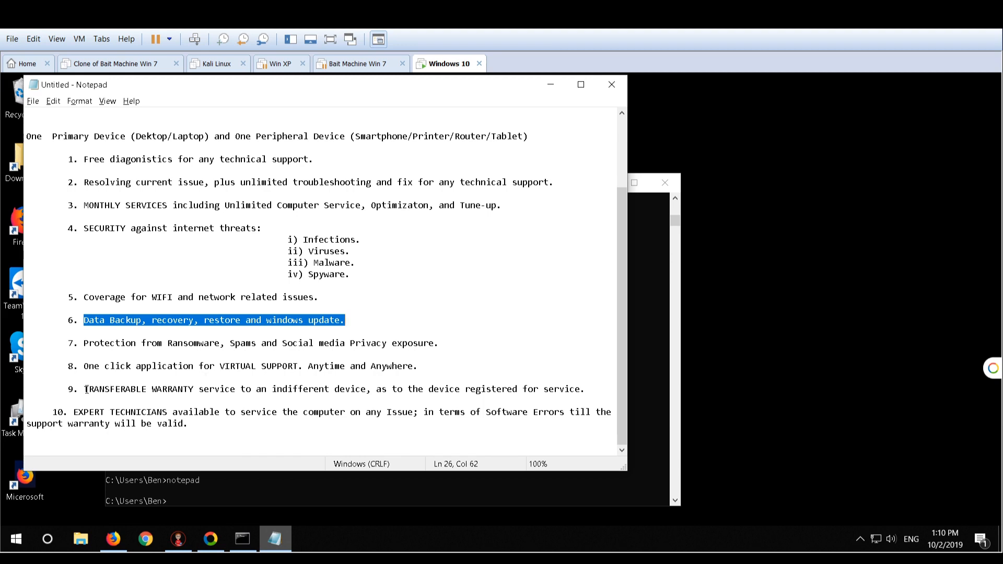
{"action": "left_click_drag", "start_coordinate": [84, 389], "coordinate": [438, 390]}
{"action": "key", "text": "shift+Up"}
{"action": "left_click", "coordinate": [586, 389], "text": "shift"}
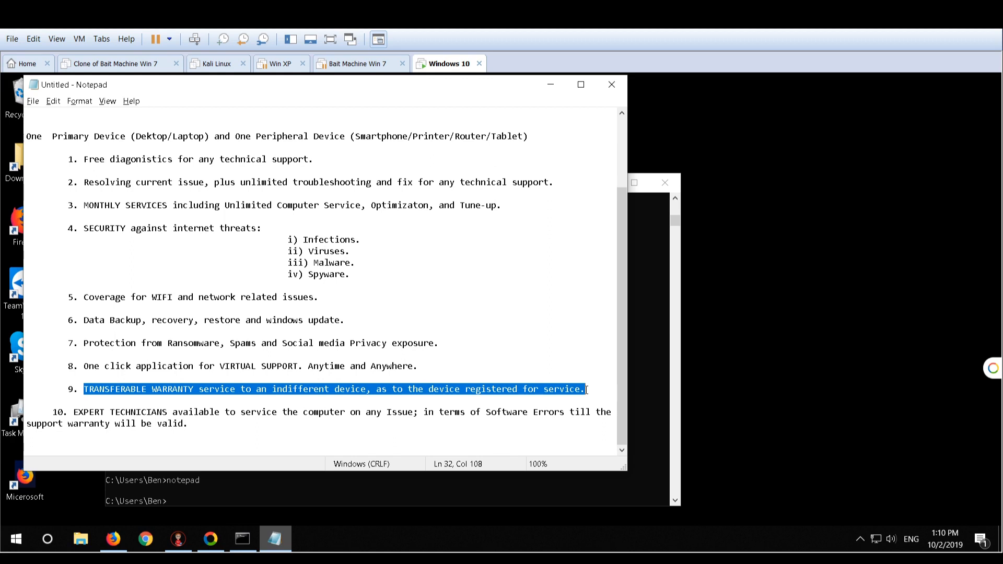
{"action": "left_click", "coordinate": [269, 325]}
{"action": "left_click", "coordinate": [78, 365]}
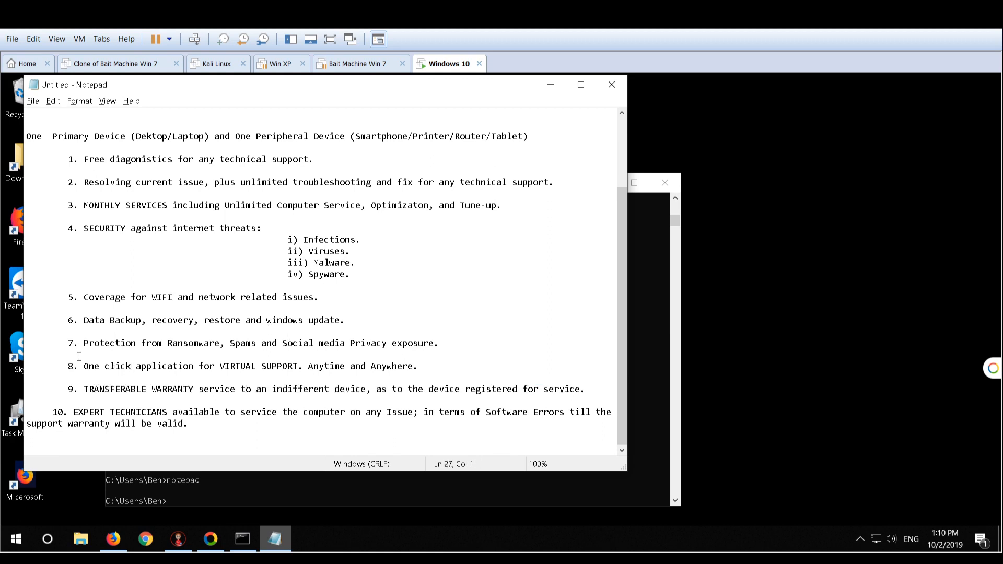
{"action": "left_click", "coordinate": [419, 366], "text": "shift"}
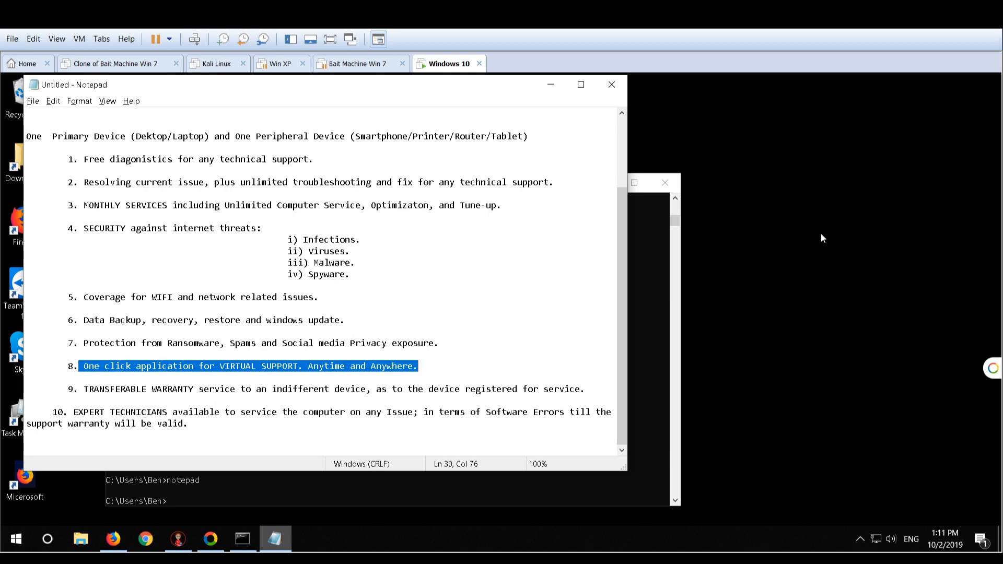
Add a block of blank lines below item 10 at the end of the coverage list
{"action": "left_click", "coordinate": [216, 424]}
{"action": "key", "text": "Return"}
{"action": "key", "text": "Return"}
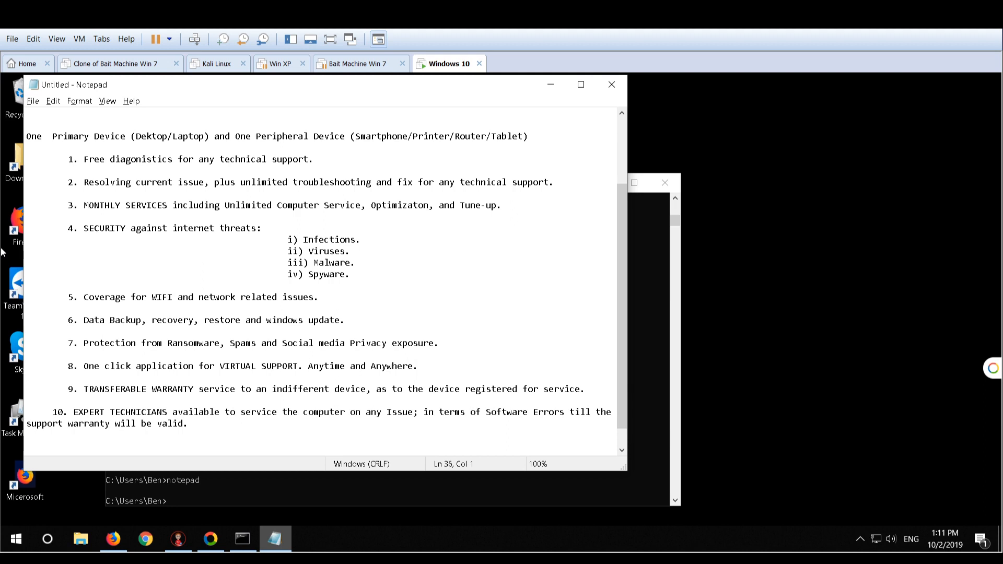
{"action": "key", "text": "Return"}
{"action": "key", "text": "Return"}
{"action": "key", "text": "Return"}
{"action": "key", "text": "Return"}
{"action": "key", "text": "Return"}
{"action": "key", "text": "Return"}
{"action": "key", "text": "Return"}
{"action": "key", "text": "Return"}
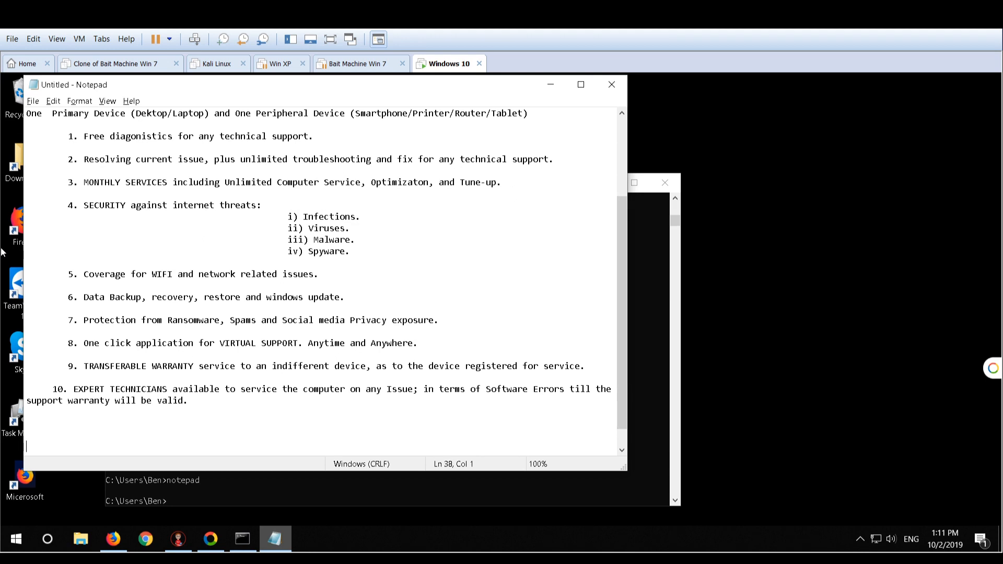
{"action": "key", "text": "Return"}
{"action": "key", "text": "Return"}
{"action": "key", "text": "Return"}
{"action": "key", "text": "Return"}
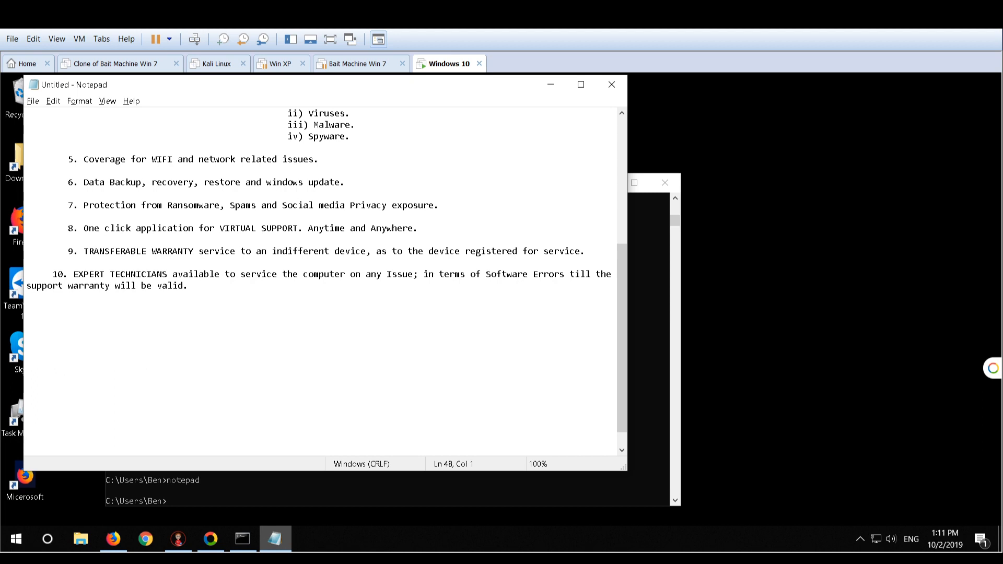
Paste the one-year transferable Support/Service warranty line priced 199.99, separated by a blank line from item 10
{"action": "left_click", "coordinate": [97, 321]}
{"action": "left_click", "coordinate": [188, 285]}
{"action": "key", "text": "Return"}
{"action": "key", "text": "Return"}
{"action": "type", "text": "One Year of  Support/Service warranty (Transferable )-199.99"}
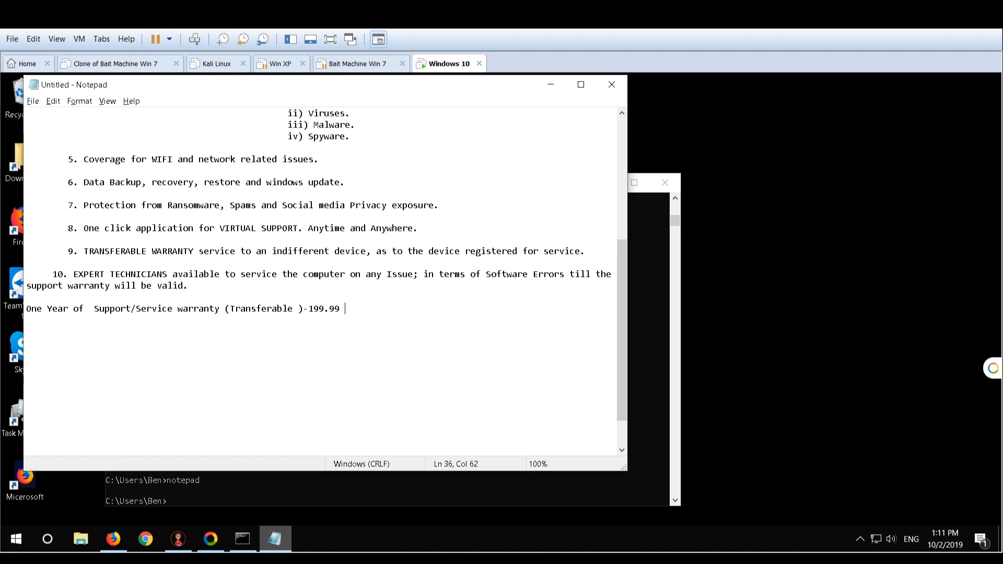
Paste the two-year transferable Support/Service warranty line priced 349.99 below the one-year offer, leaving a blank line between them
{"action": "left_click", "coordinate": [156, 365]}
{"action": "left_click", "coordinate": [333, 312]}
{"action": "key", "text": "Return"}
{"action": "key", "text": "Return"}
{"action": "type", "text": "Two Years of Support/Service warranty (Transferable) - 349.99"}
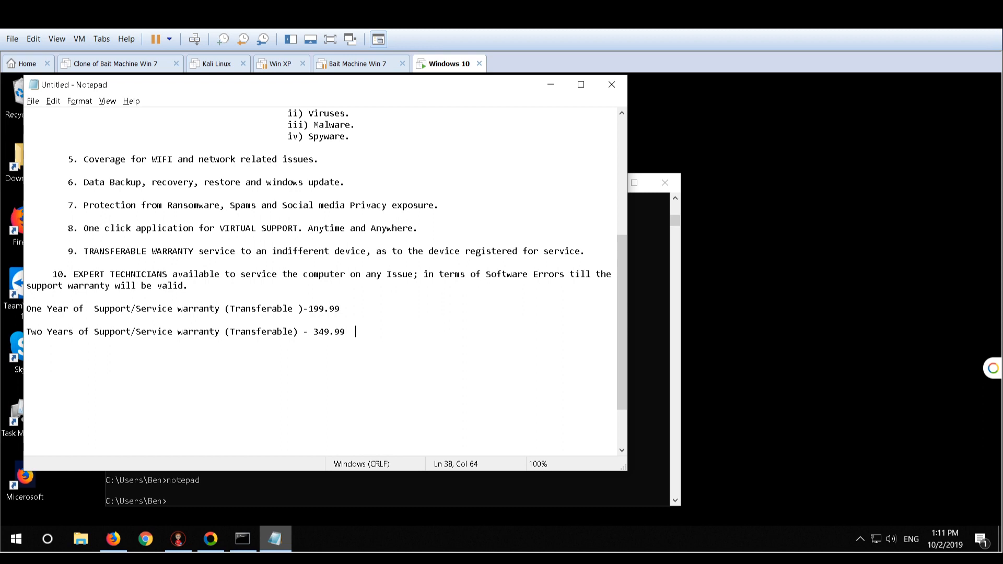
Paste the three-year transferable Support/Service warranty line priced 499.99 directly below the two-year offer
{"action": "left_click", "coordinate": [87, 371]}
{"action": "left_click", "coordinate": [353, 336]}
{"action": "key", "text": "Return"}
{"action": "type", "text": "Three Years of Support/Service warranty (Transferable) - 499.99"}
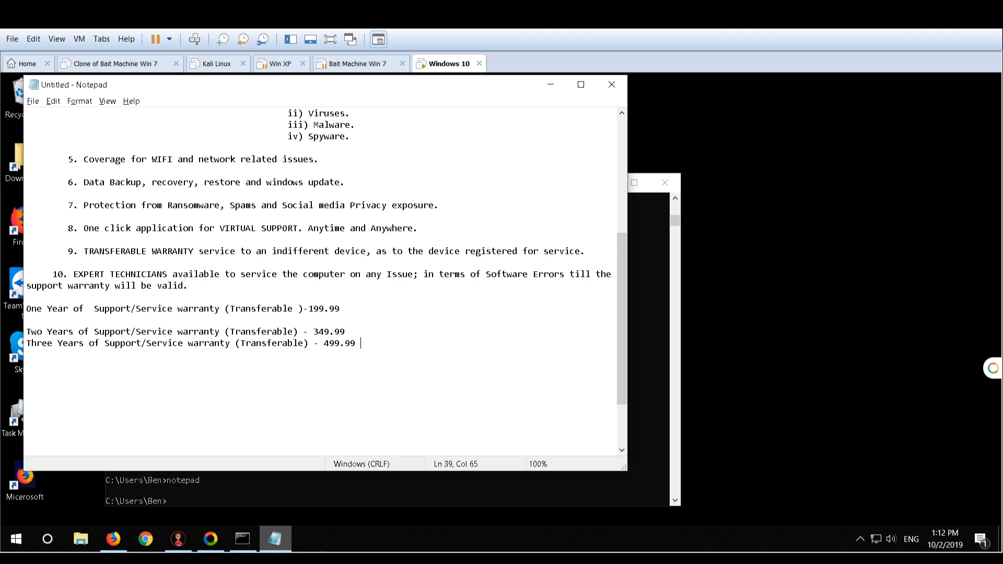
Replace the one-, two- and three-year warranty lines with the pasted Five Years of Support/Service warranty (Transferable) line priced 799.99
{"action": "left_click", "coordinate": [151, 372]}
{"action": "left_click_drag", "start_coordinate": [360, 343], "coordinate": [25, 312]}
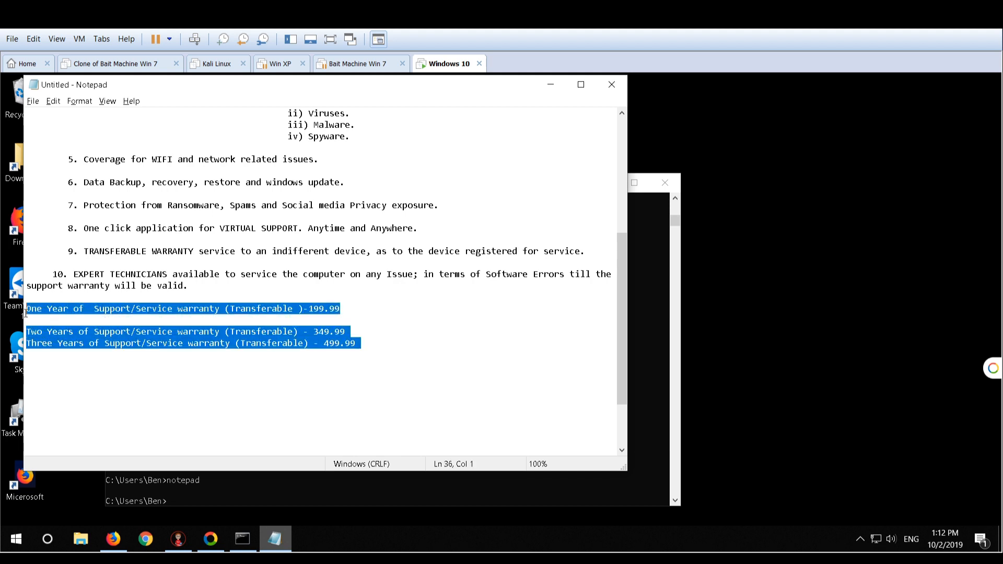
{"action": "key", "text": "Delete"}
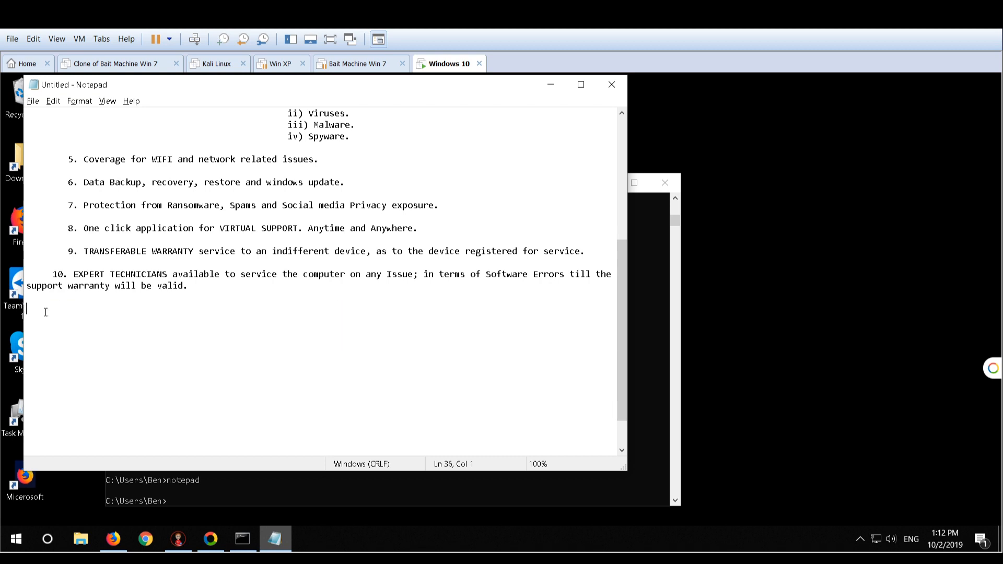
{"action": "type", "text": "Five Years of Support/Service warranty (Transferable) - 799.99"}
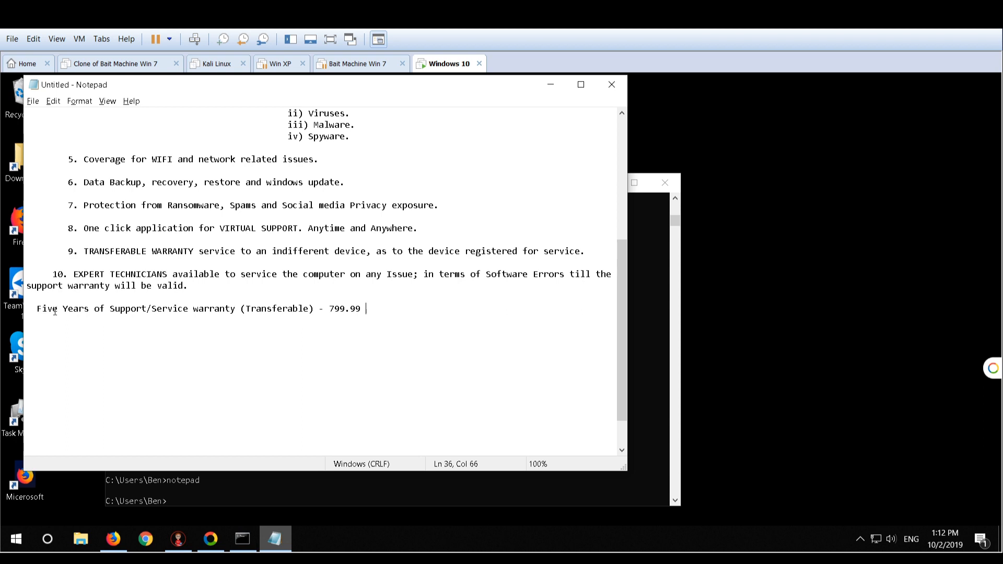
Remove one blank line above the Extended Technical Support heading and delete the One Time Fix plan text
{"action": "scroll", "coordinate": [243, 312], "scroll_direction": "up", "scroll_amount": 7}
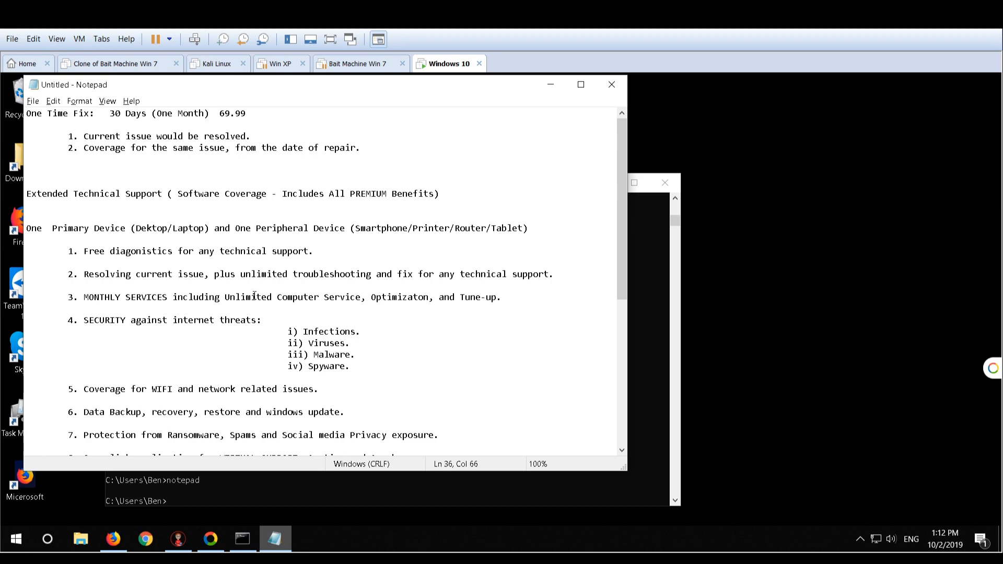
{"action": "left_click", "coordinate": [284, 168]}
{"action": "key", "text": "BackSpace"}
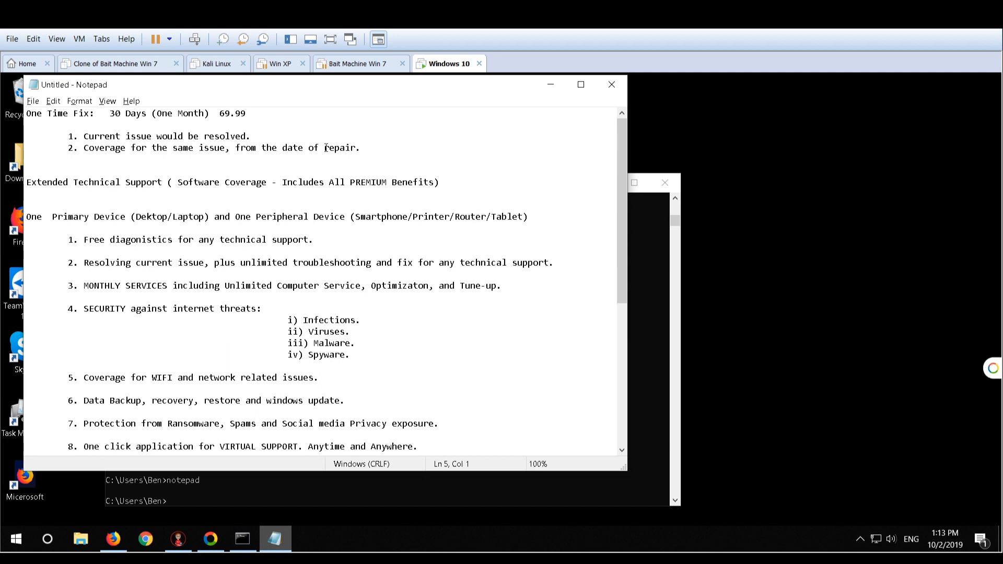
{"action": "left_click", "coordinate": [364, 148]}
{"action": "left_click_drag", "start_coordinate": [364, 148], "coordinate": [28, 108]}
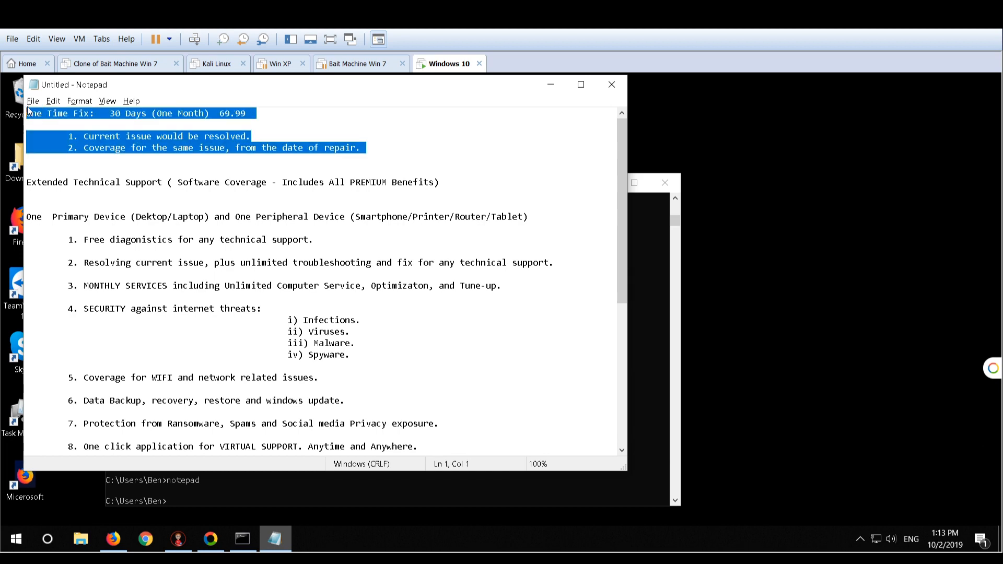
{"action": "key", "text": "BackSpace"}
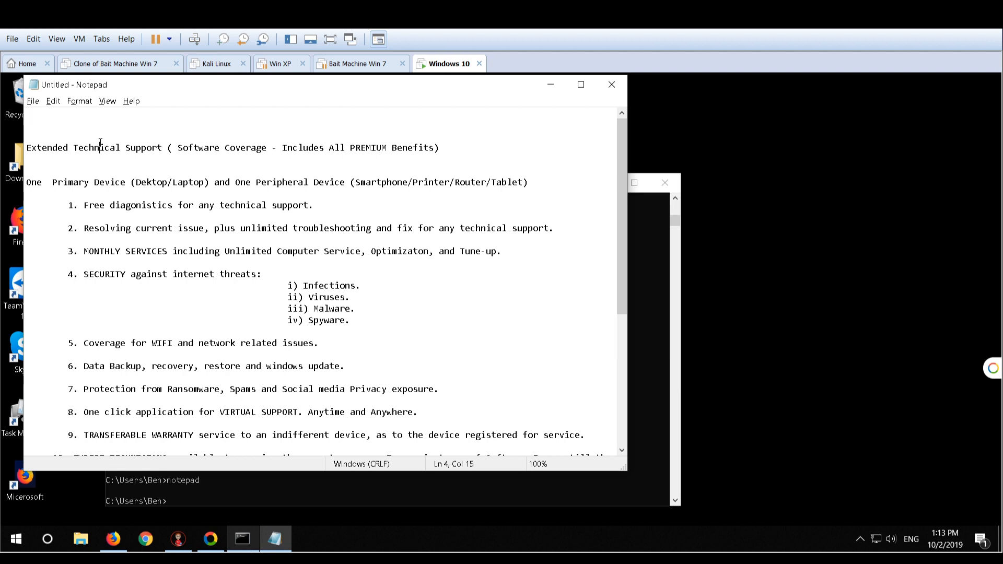
Paste Name, Contact no., Email-ID and Billing Address lines at the start of the note, and place the cursor after Name
{"action": "left_click", "coordinate": [46, 115]}
{"action": "type", "text": "Name: Contact no.- Email-ID : Billing Address :"}
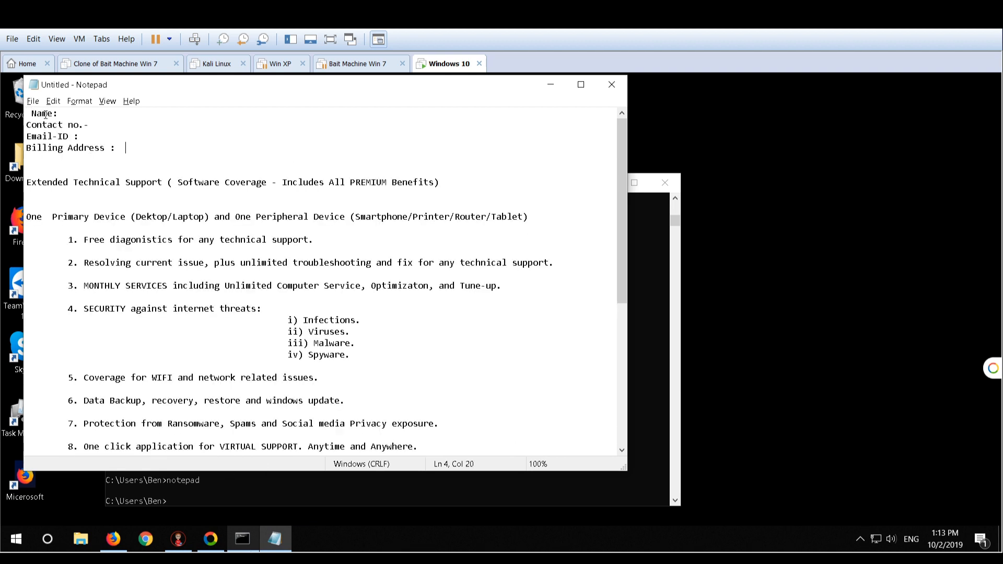
{"action": "left_click", "coordinate": [63, 114]}
{"action": "left_click", "coordinate": [96, 136]}
{"action": "left_click", "coordinate": [70, 113]}
{"action": "left_click", "coordinate": [127, 147]}
{"action": "left_click", "coordinate": [77, 111]}
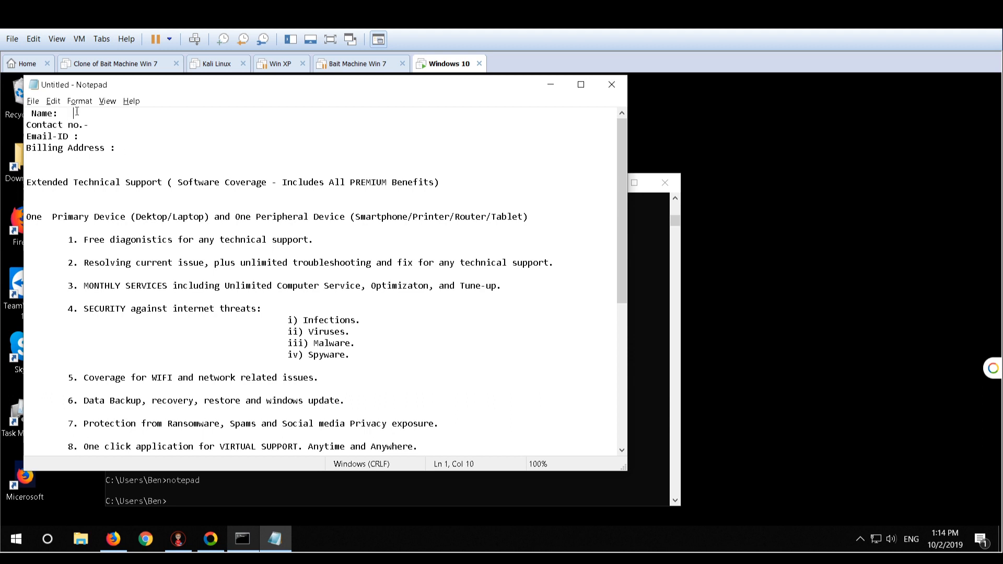